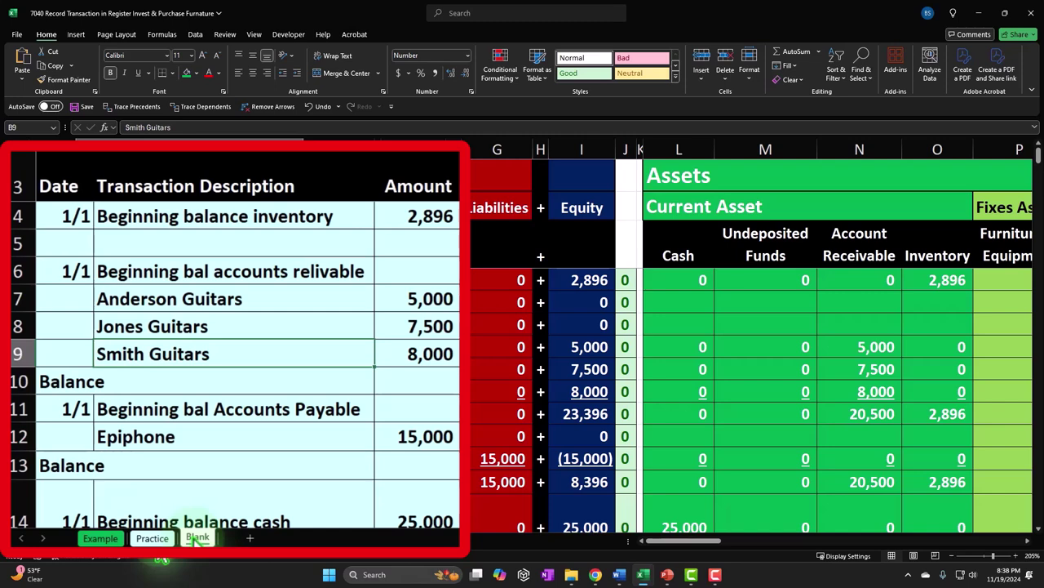
- Review the 1/1 loan, 1/4 stock investment and furniture purchase transactions and their amounts on the Example sheet
left_click(100, 538)
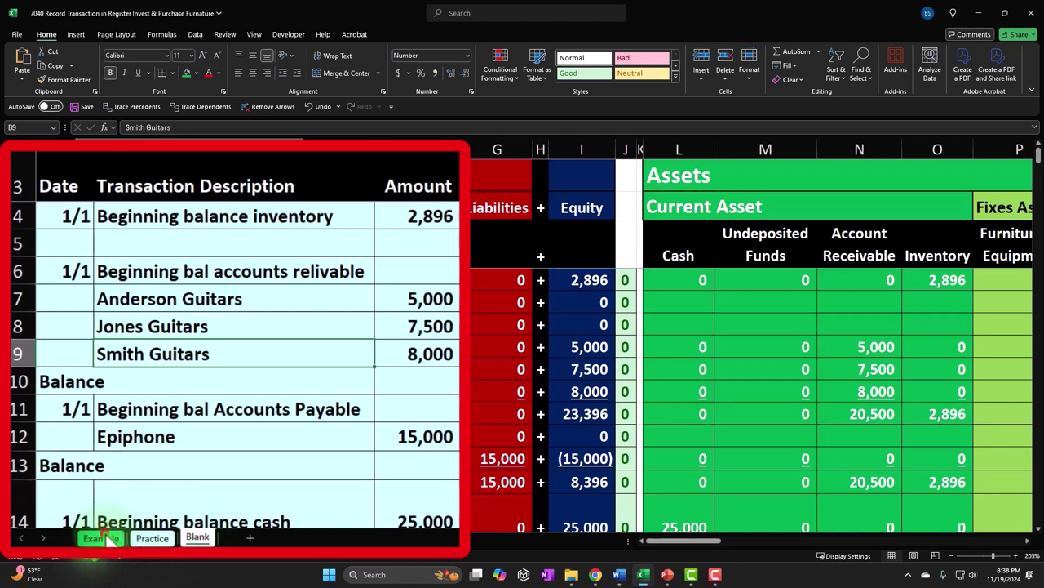
left_click(171, 482)
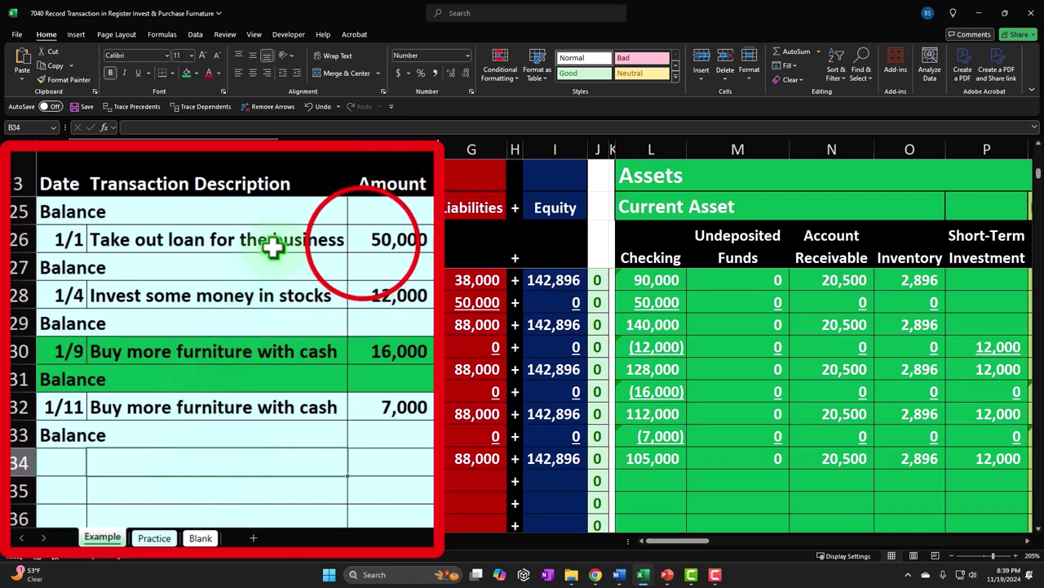
left_click(363, 242)
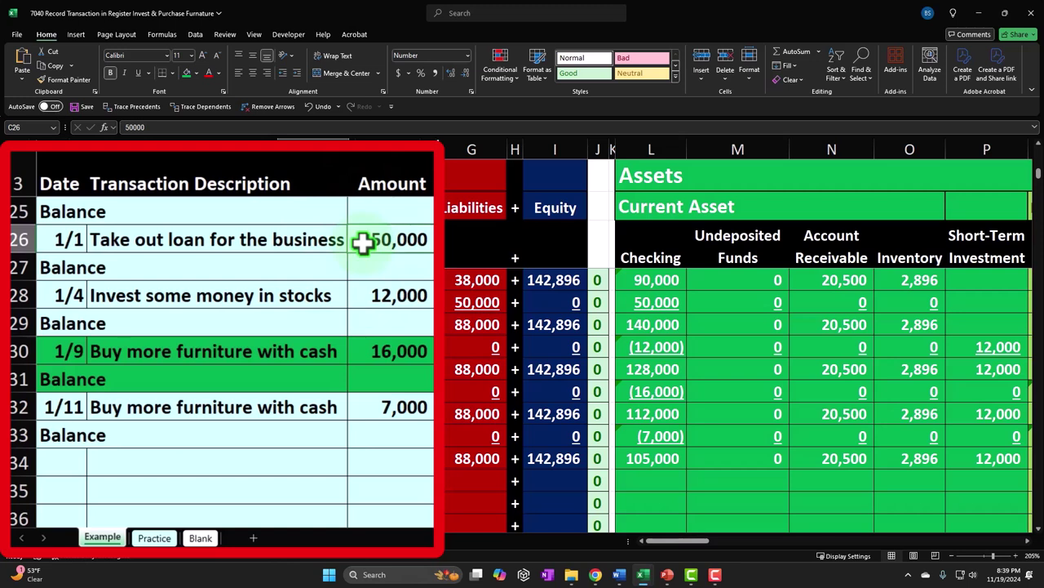
left_click(379, 290)
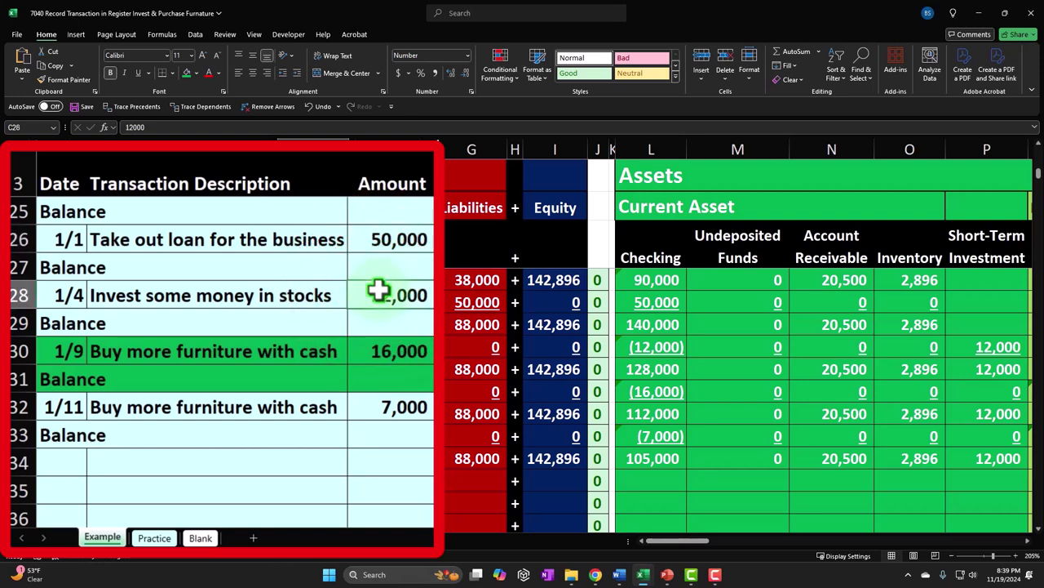
scroll(379, 287, "up", 2)
scroll(386, 279, "down", 2)
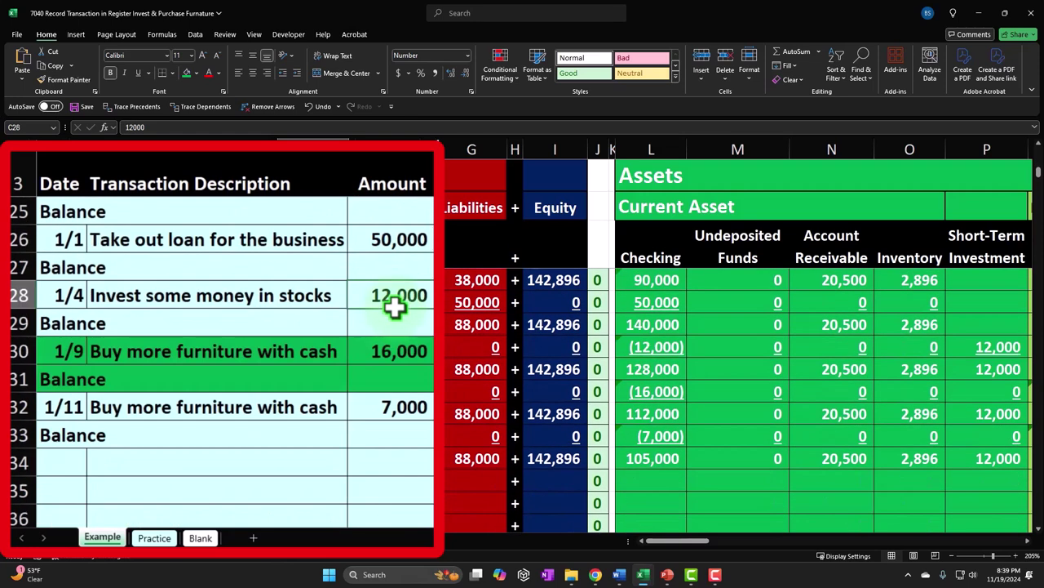
left_click(391, 343)
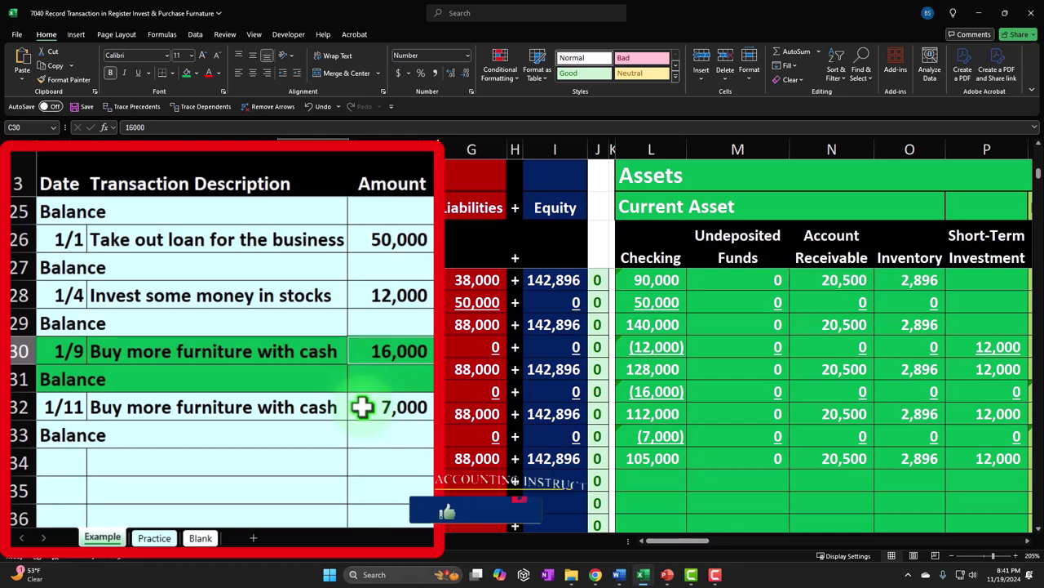
left_click(291, 349)
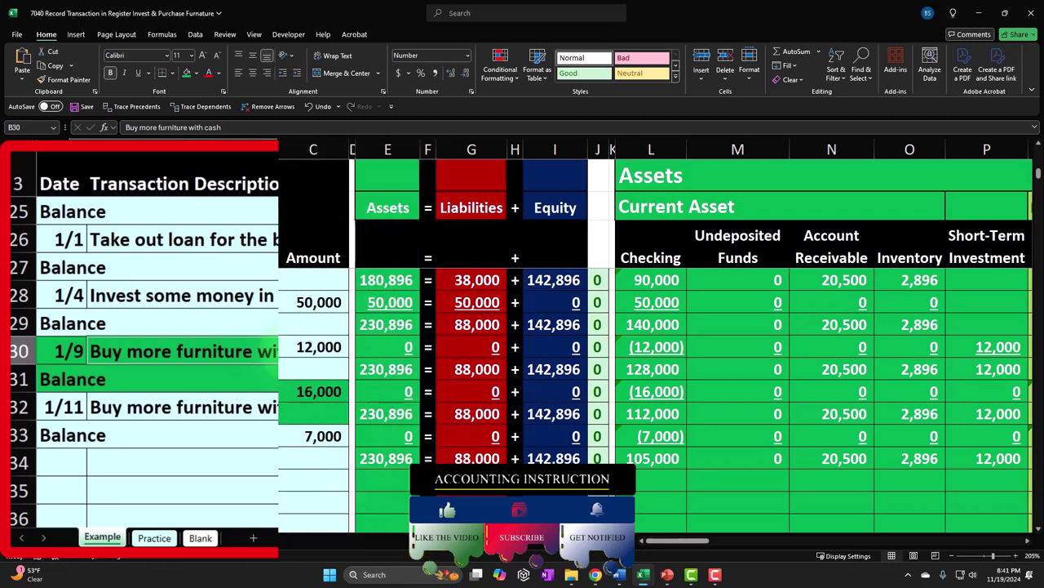
scroll(225, 416, "down", 1)
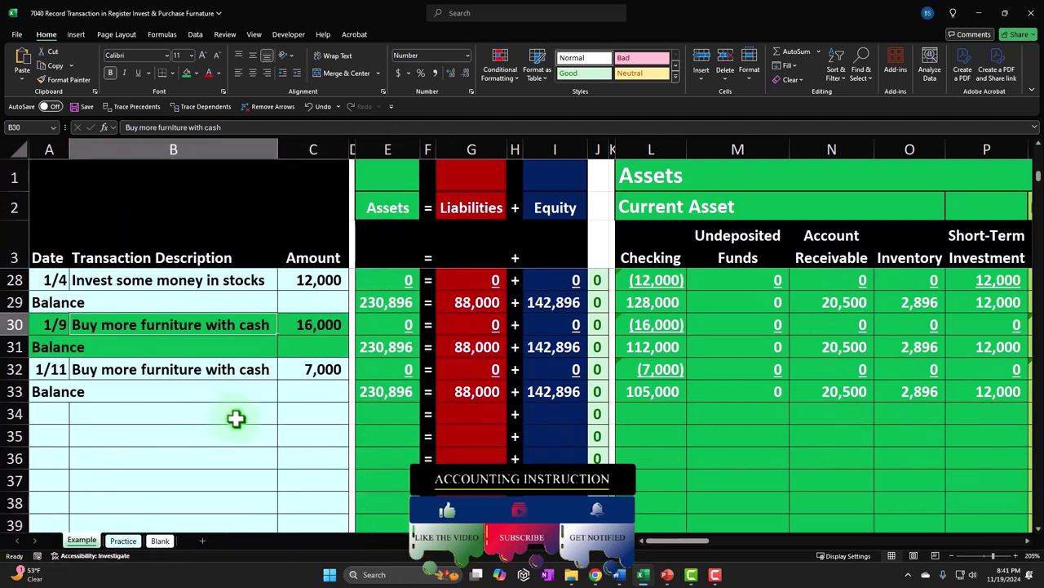
- Review the Blank sheet's transaction list from the beginning balances down to the balance after the business loan
left_click(160, 540)
left_click(207, 450)
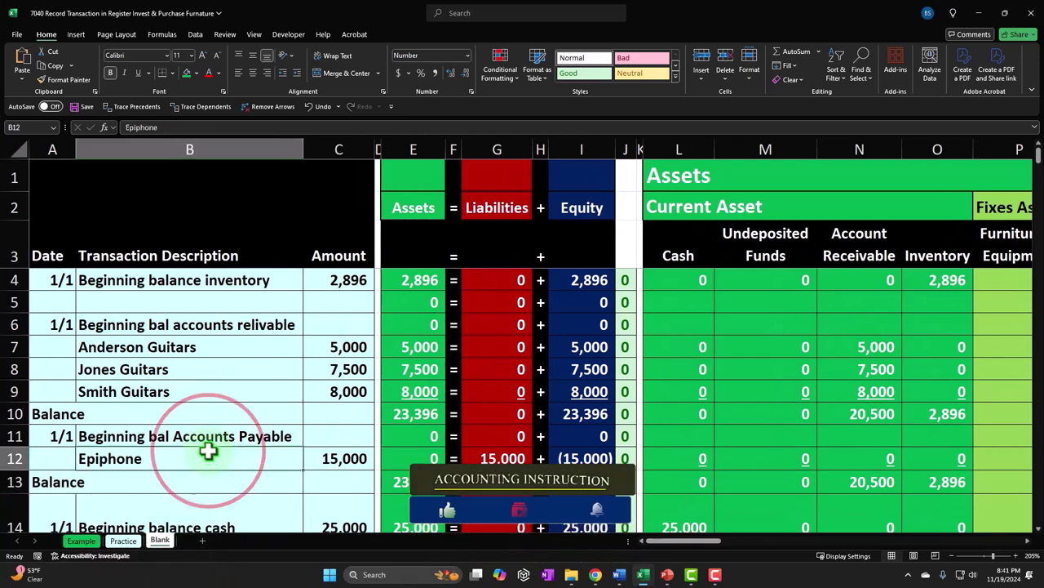
scroll(252, 423, "up", 3)
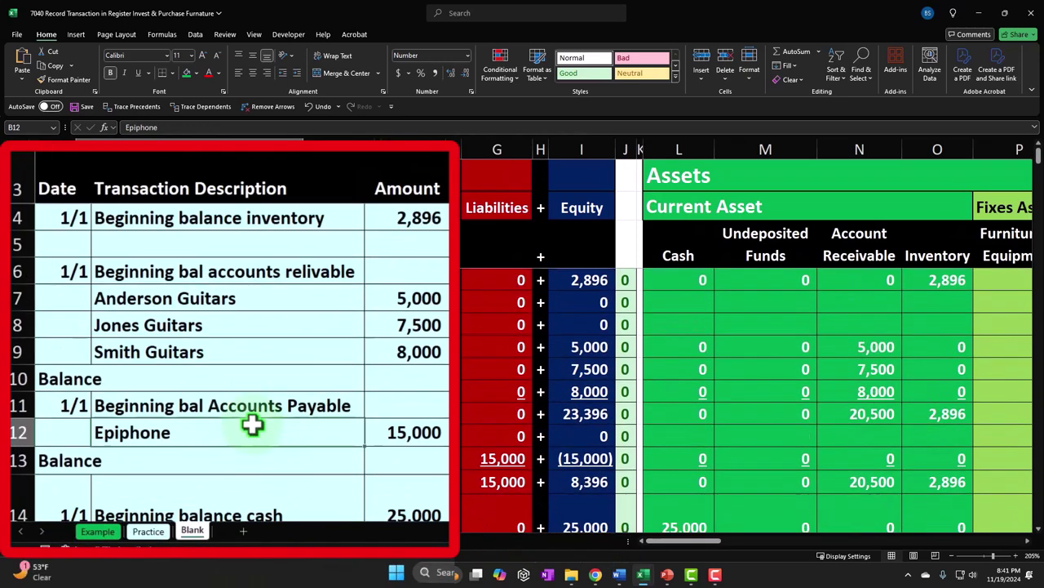
left_click(57, 220)
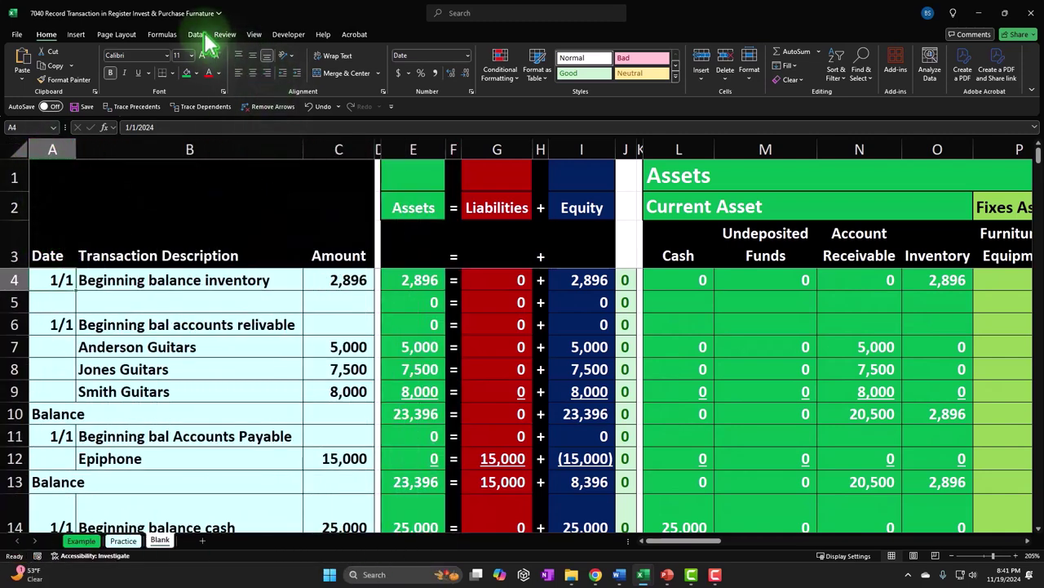
left_click(255, 37)
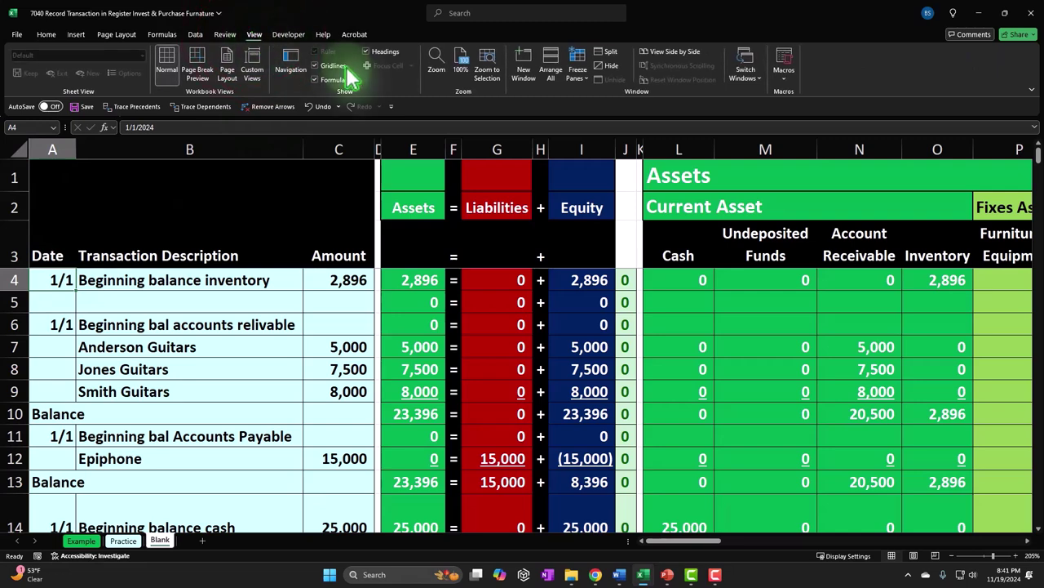
left_click(275, 322)
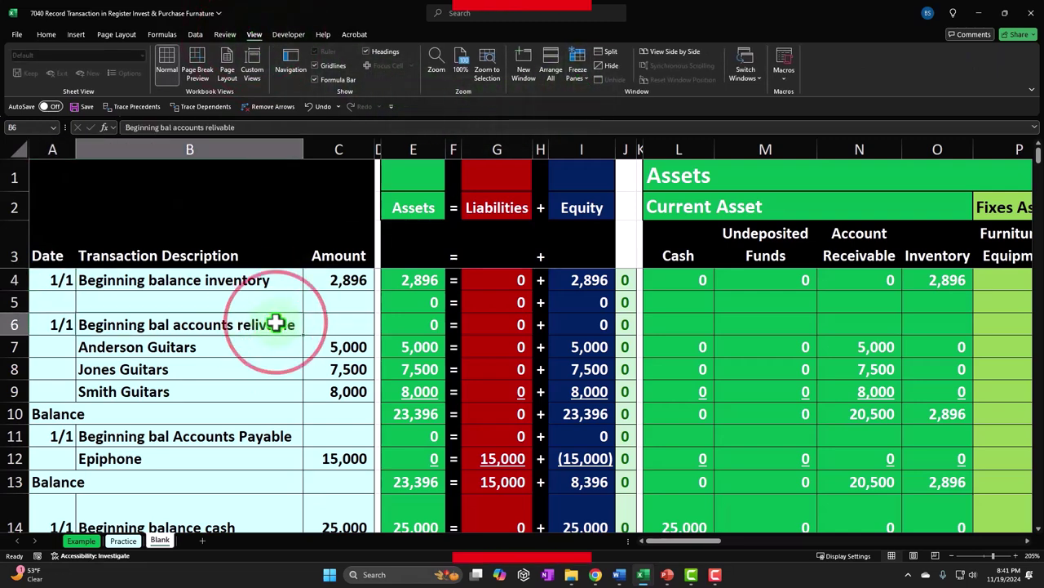
scroll(294, 302, "down", 1)
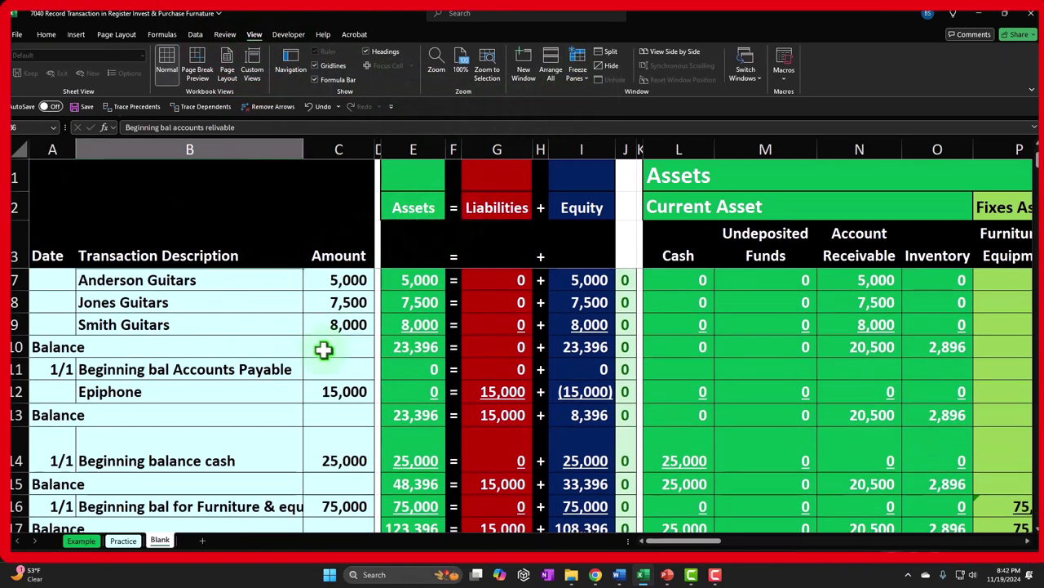
scroll(289, 367, "down", 4)
scroll(288, 367, "down", 2)
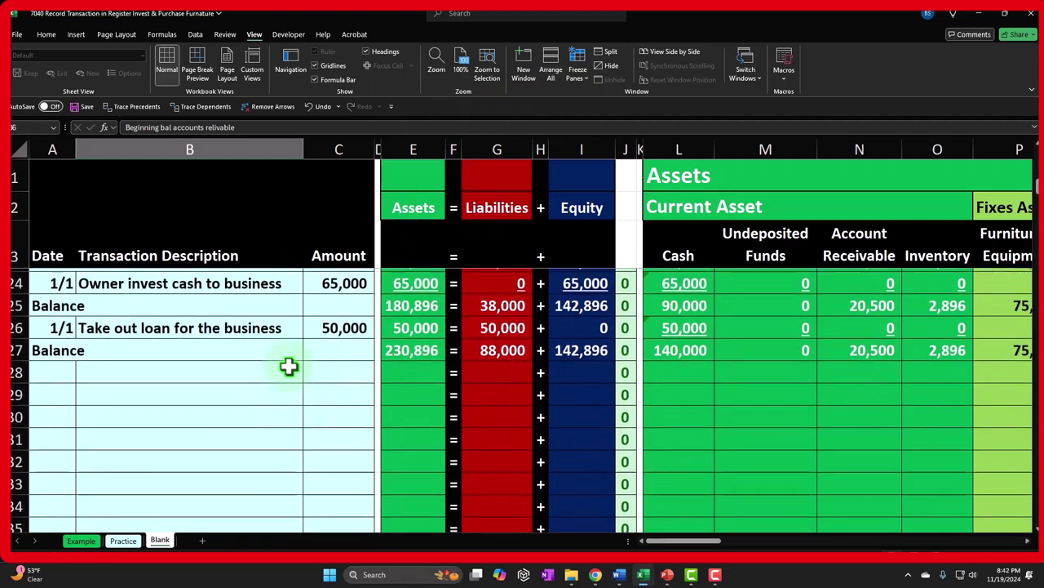
- Examine the latest balance row from Cash across the asset and liability accounts to Owner Draws, returning to Cash
left_click(671, 355)
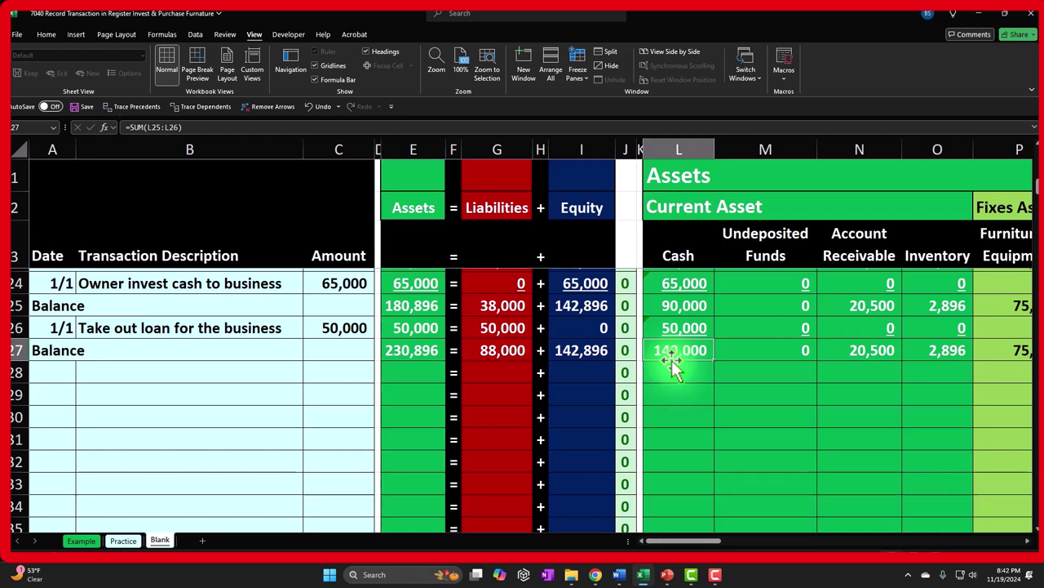
left_click(674, 372)
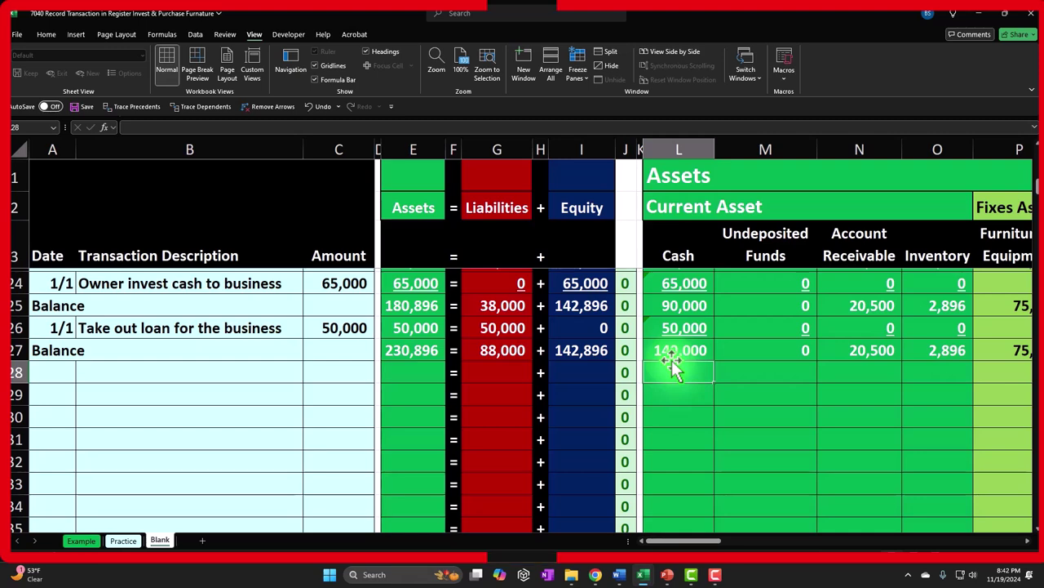
key("Right")
key("Right")
key("Right")
key("Right")
key("Right")
key("Right")
key("Right")
key("Right")
key("Right")
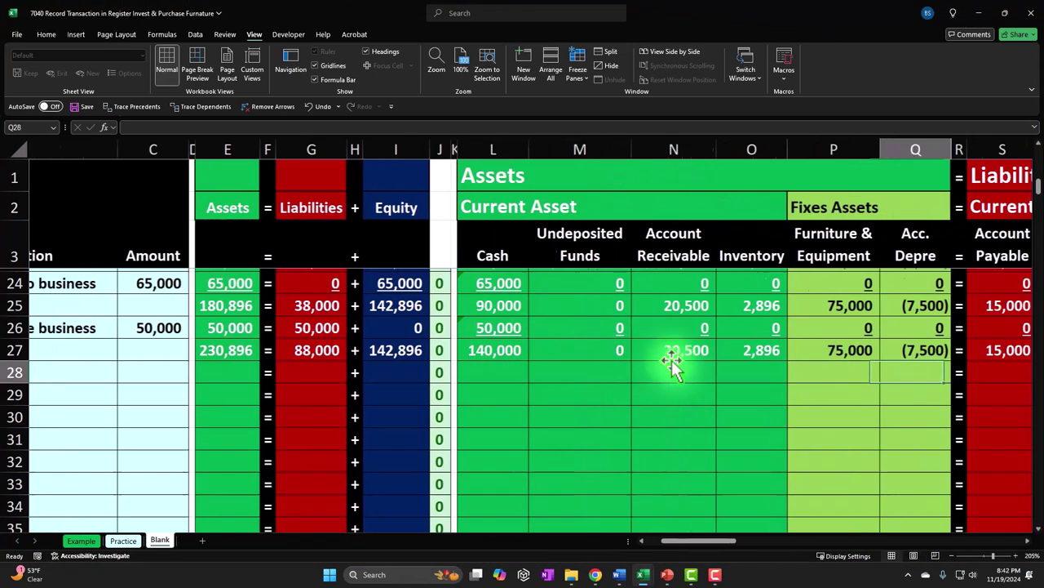
key("Right")
key("Right")
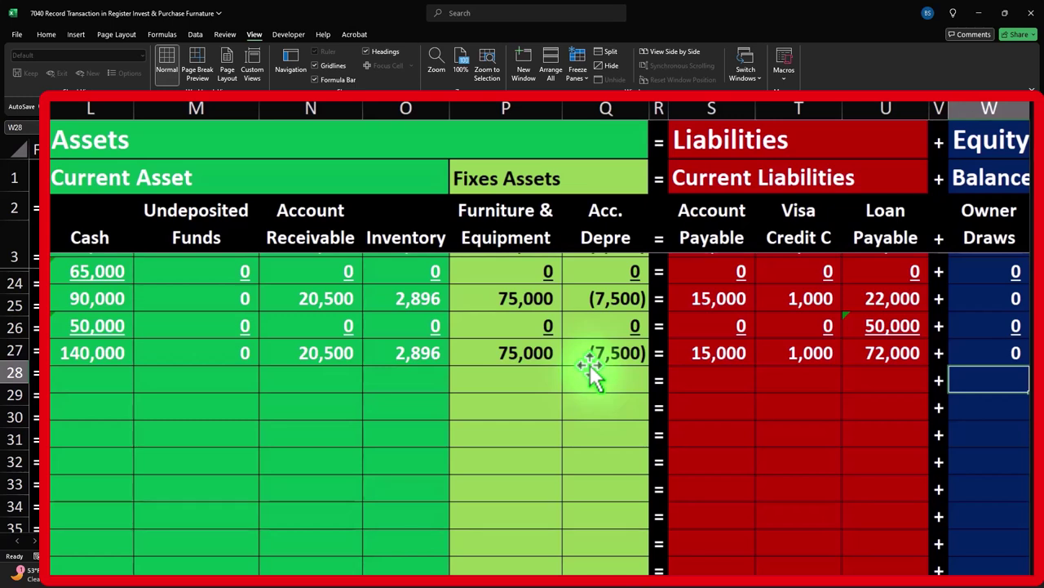
key("Left")
key("Left")
key("Left")
key("Left")
key("Left")
key("Left")
key("Left")
key("Left")
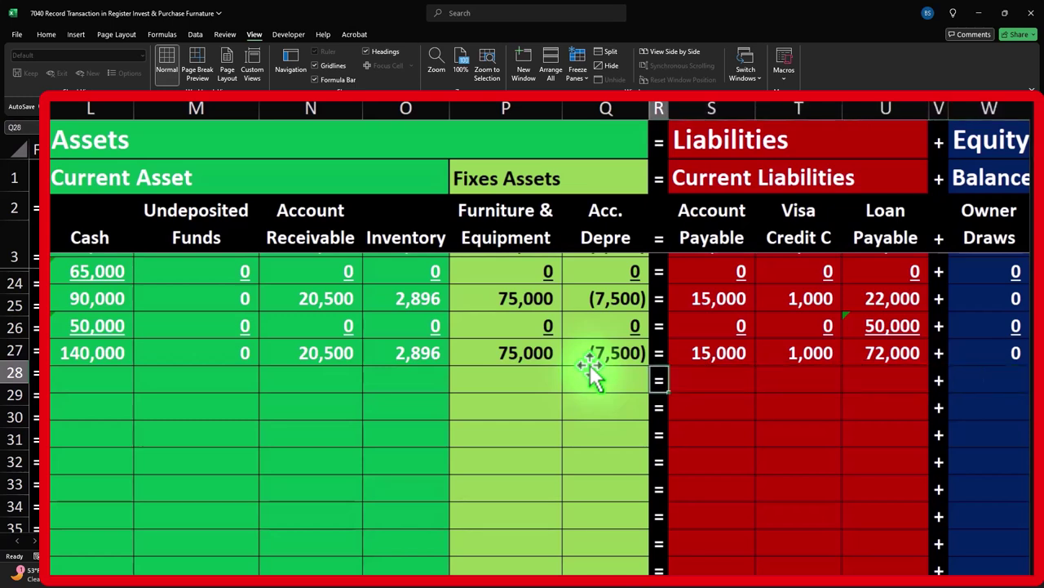
key("Left")
key("Left")
key("Left")
key("Up")
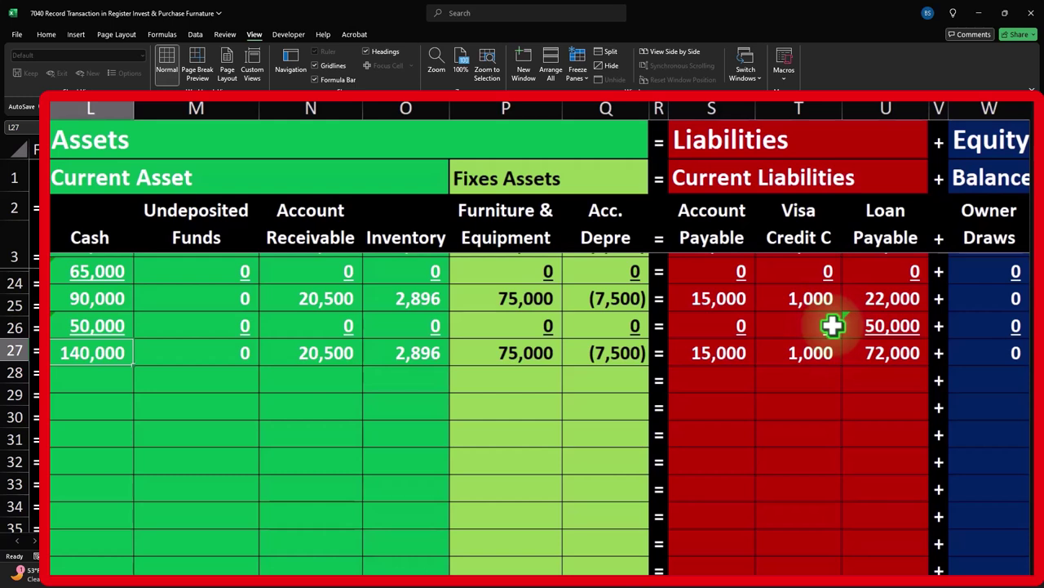
- Examine the latest balances in the equity and income accounts out to Sales, returning to Owner Investment
left_click(604, 378)
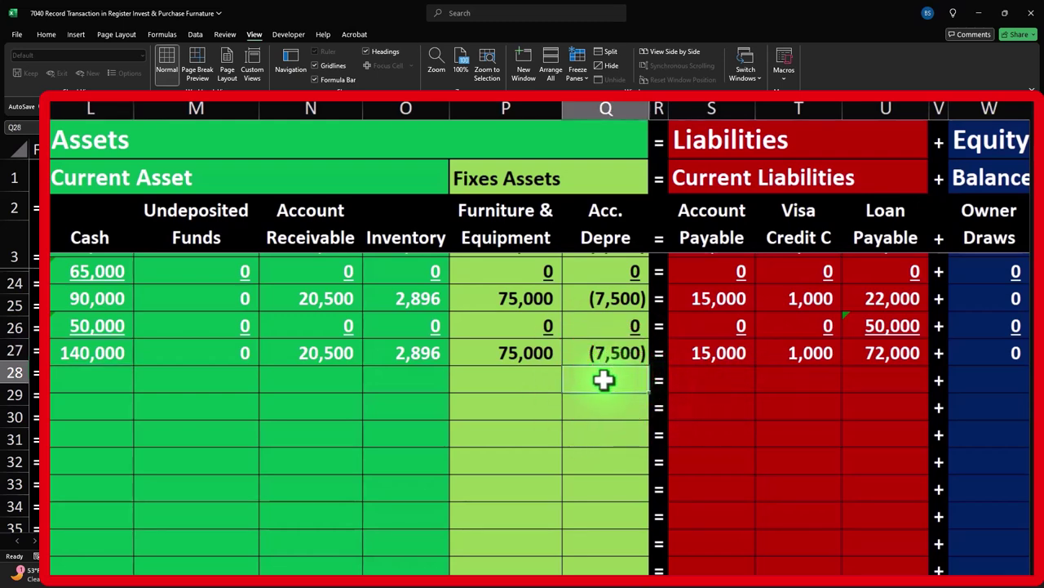
key("Right")
key("Right")
key("Right")
key("Right")
key("Right")
key("Right")
key("Right")
key("Right")
key("Right")
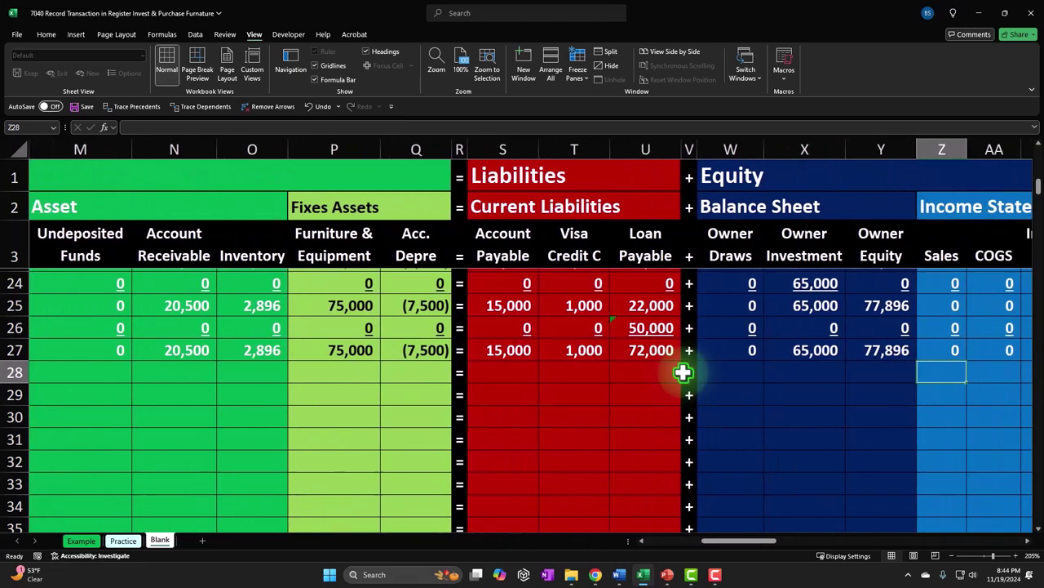
key("Up")
key("Left")
key("Left")
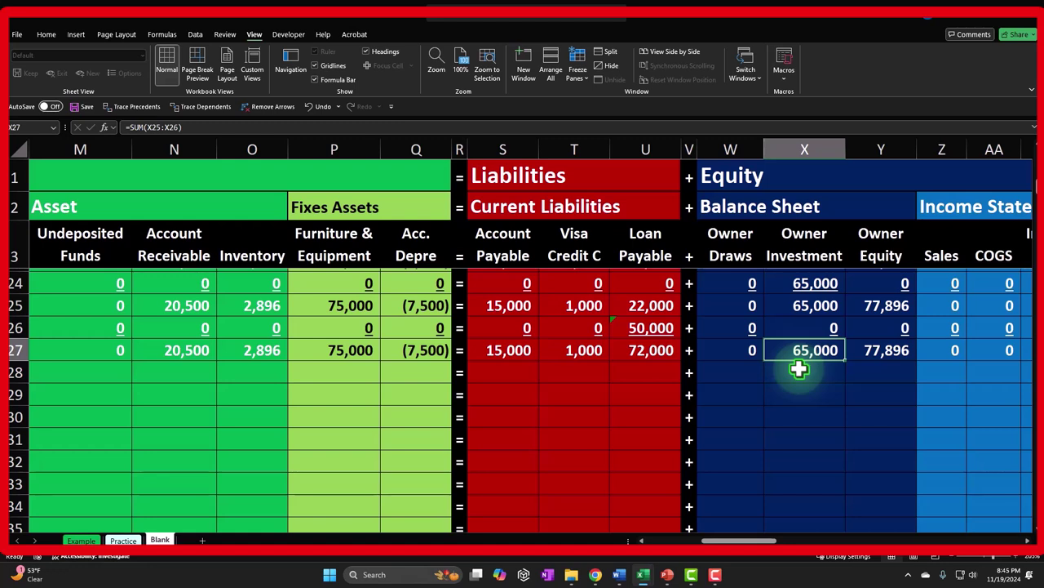
- Trace the latest balances from Owner Investment back to Cash, and review the asset headings from Undeposited Funds to Furniture & Equipment
key("Left")
key("Left")
key("Left")
key("Left")
key("Left")
key("Left")
key("Left")
key("Left")
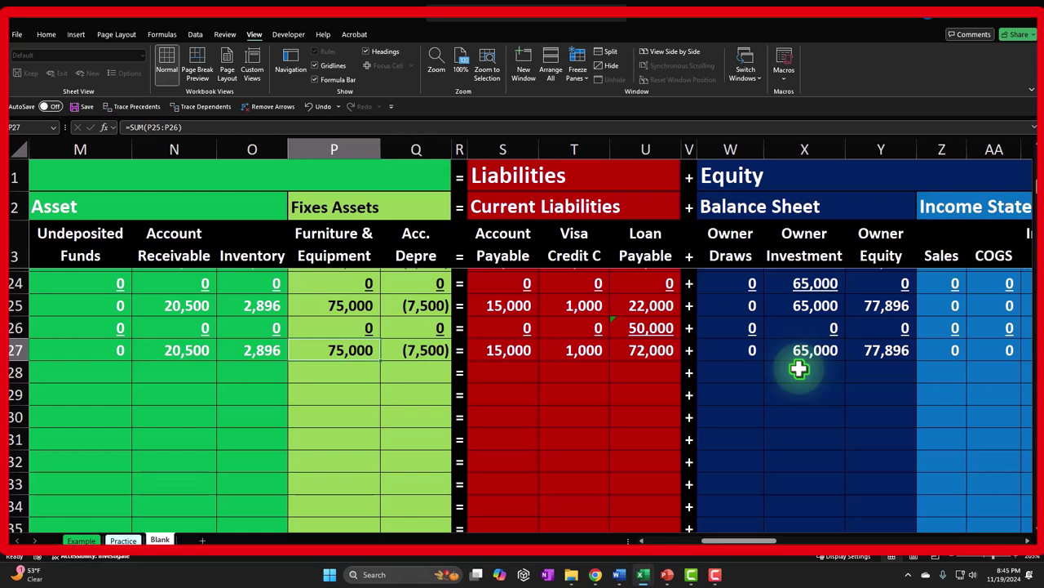
key("Left")
key("Left")
key("Left")
key("Left")
key("Left")
key("Left")
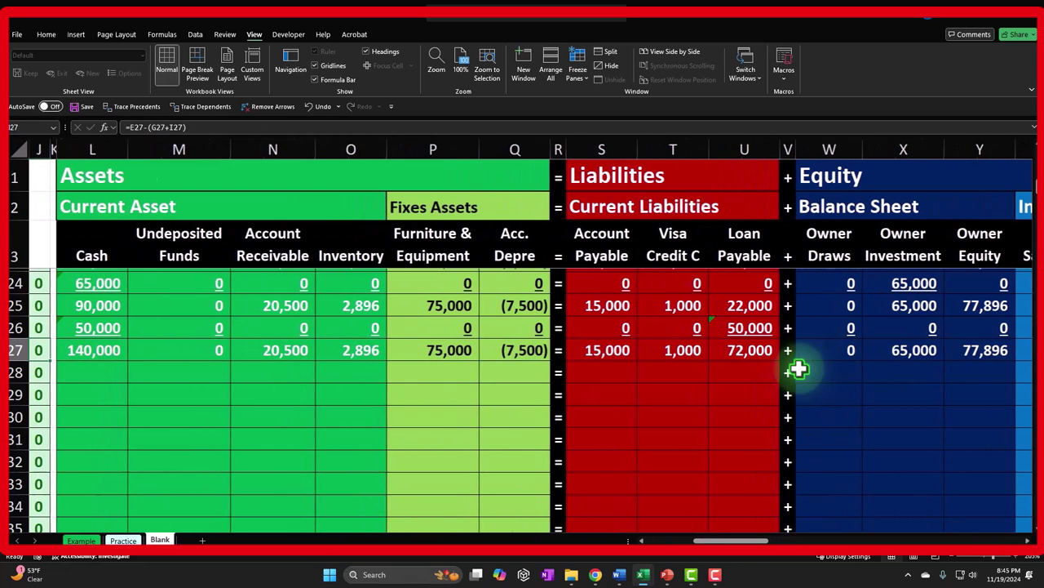
key("Left")
key("Right")
key("Right")
key("Right")
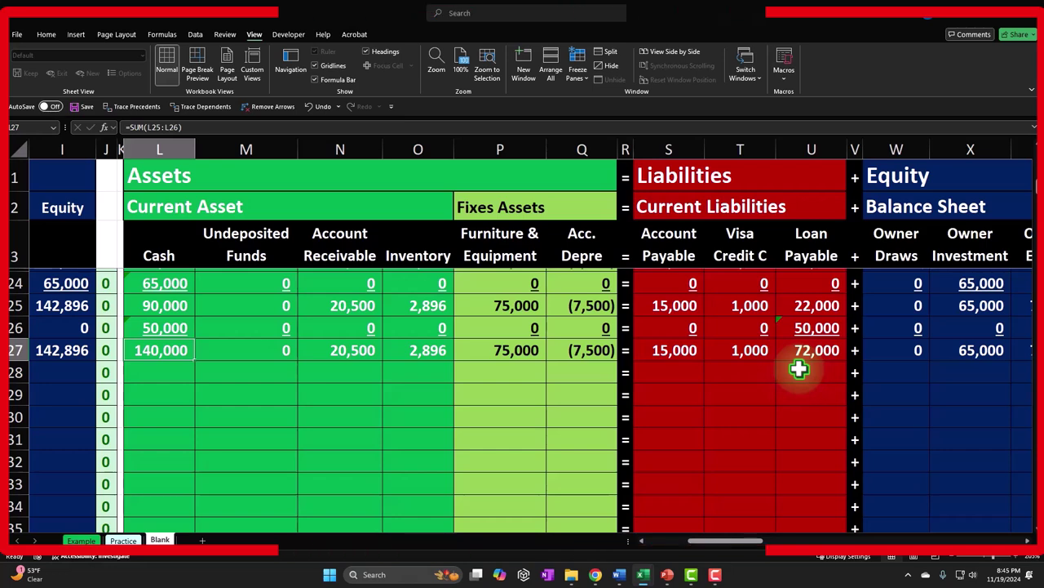
left_click(246, 245)
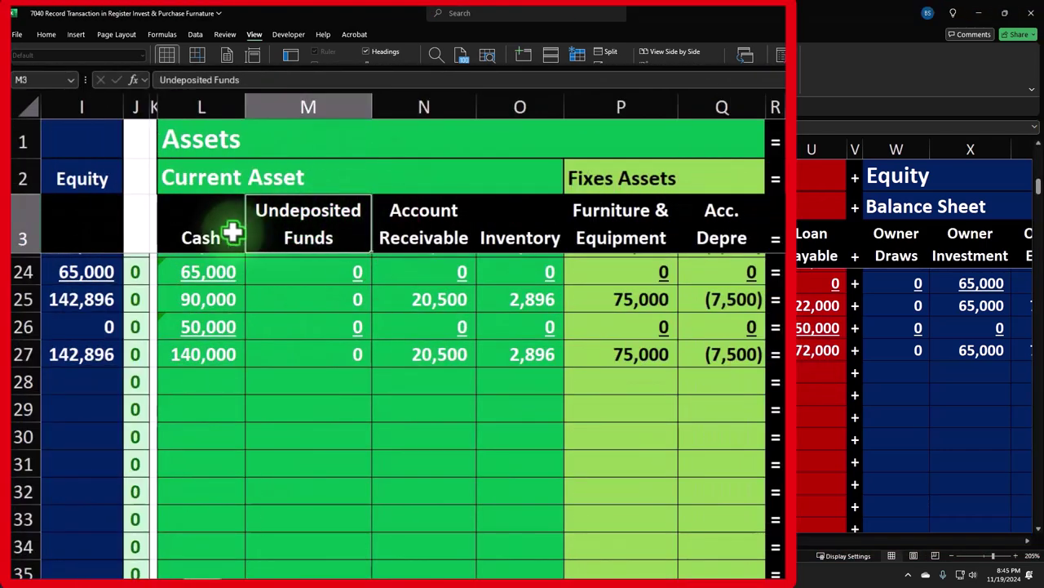
left_click(490, 228)
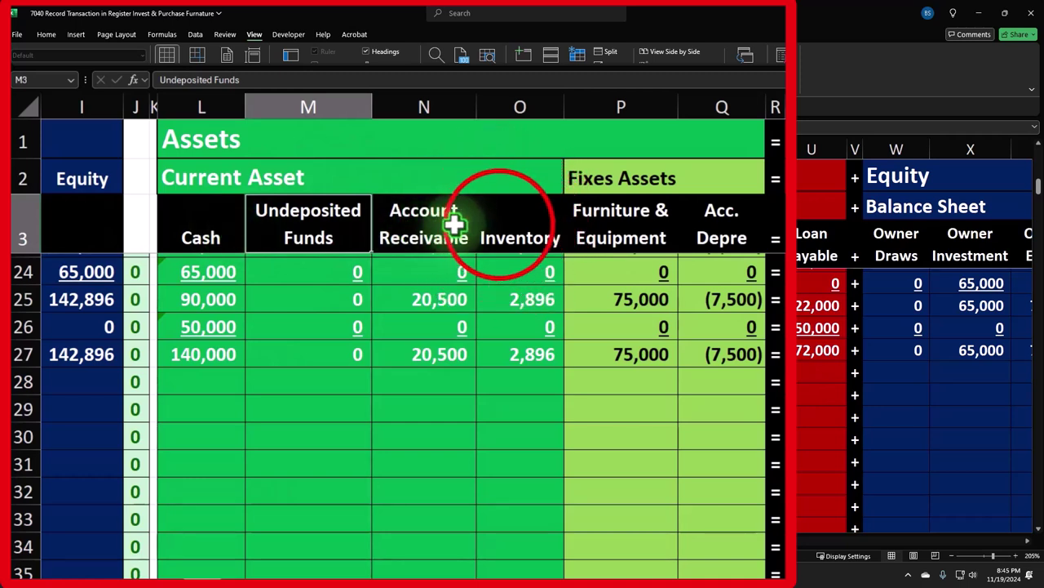
left_click(604, 224)
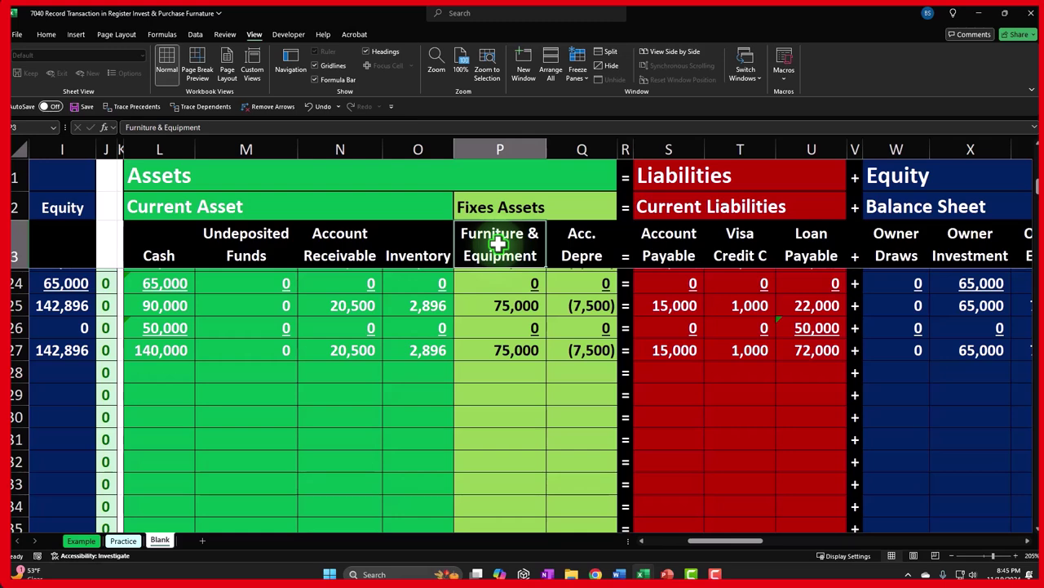
- Enter the date 1/4 in row 28, the first empty row below the balance after the business loan
left_click(183, 373)
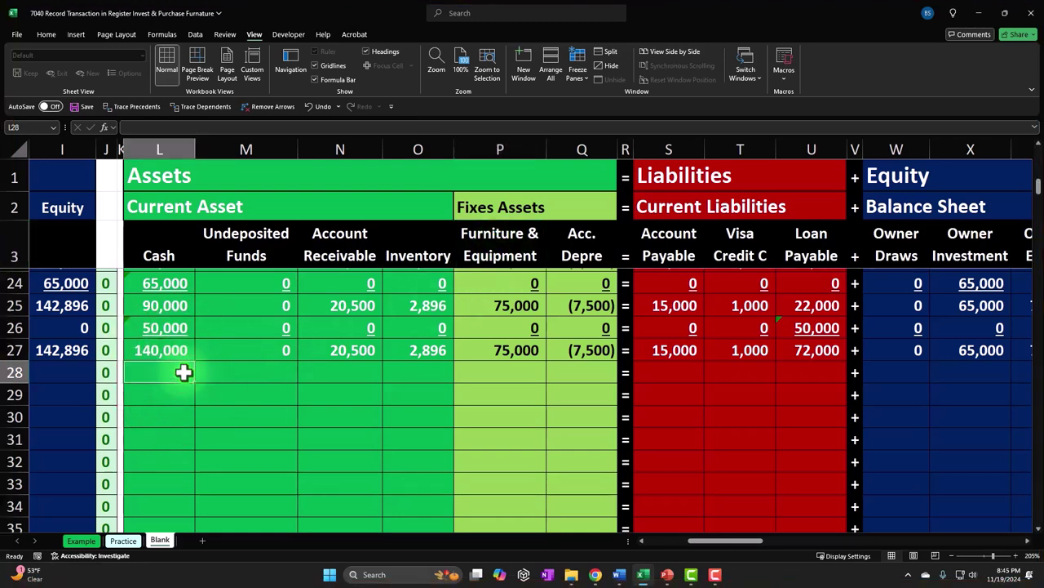
key("Home")
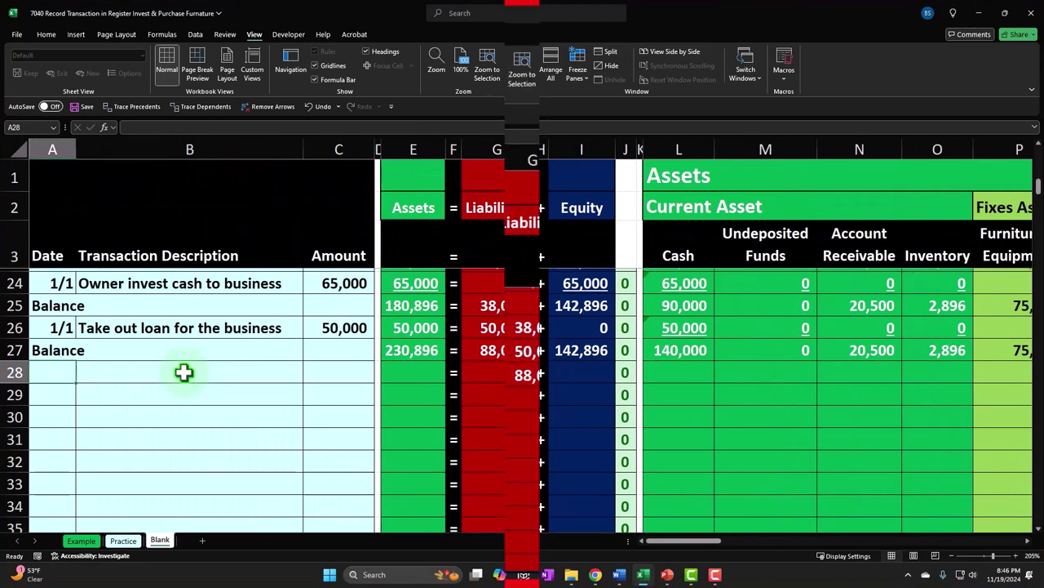
type("1/4")
key("Return")
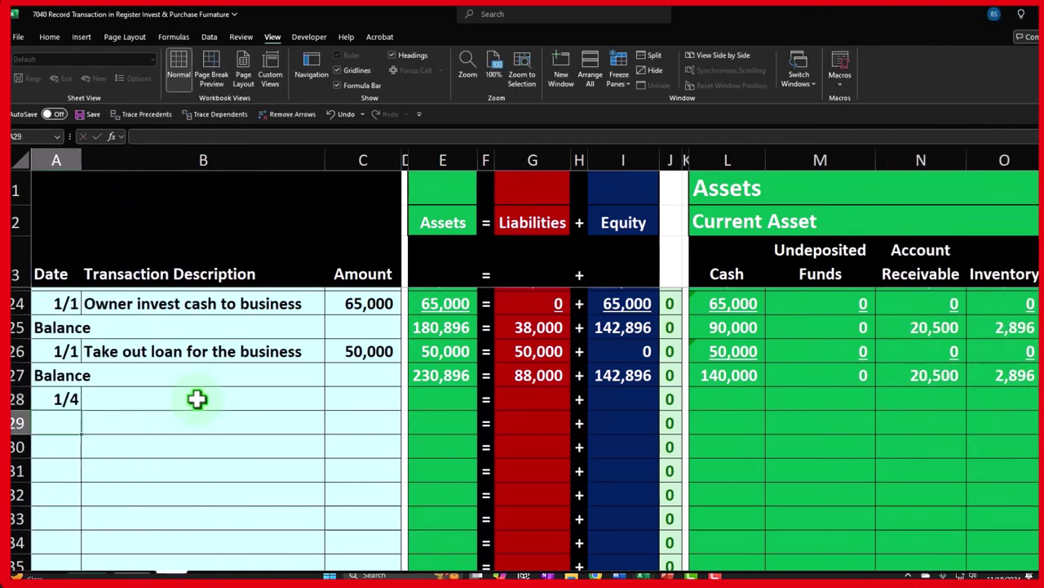
- Describe the 1/4 transaction as "Invest some money in stock" and enter its amount as 12000
left_click(197, 398)
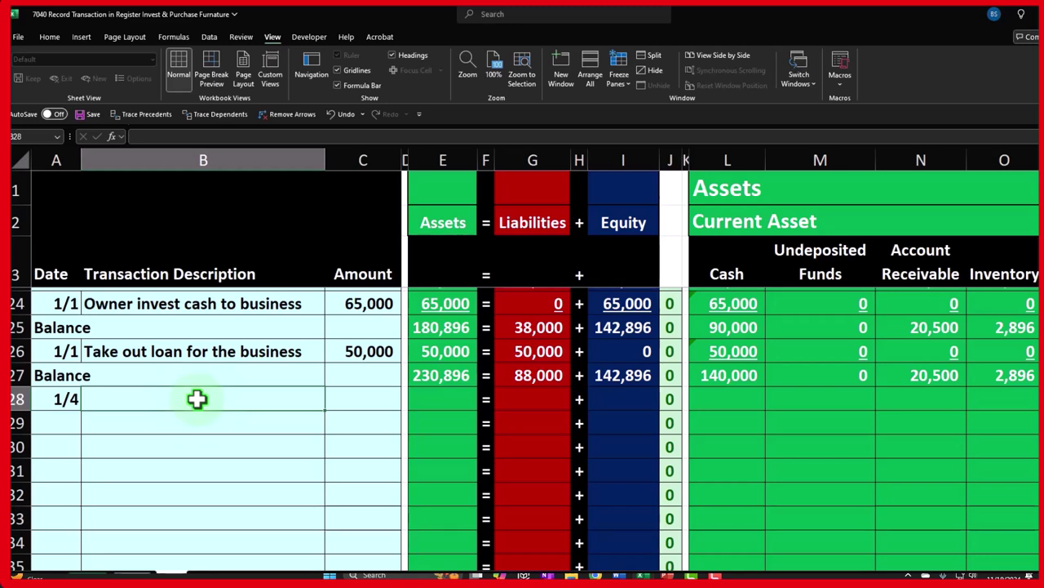
type("invest")
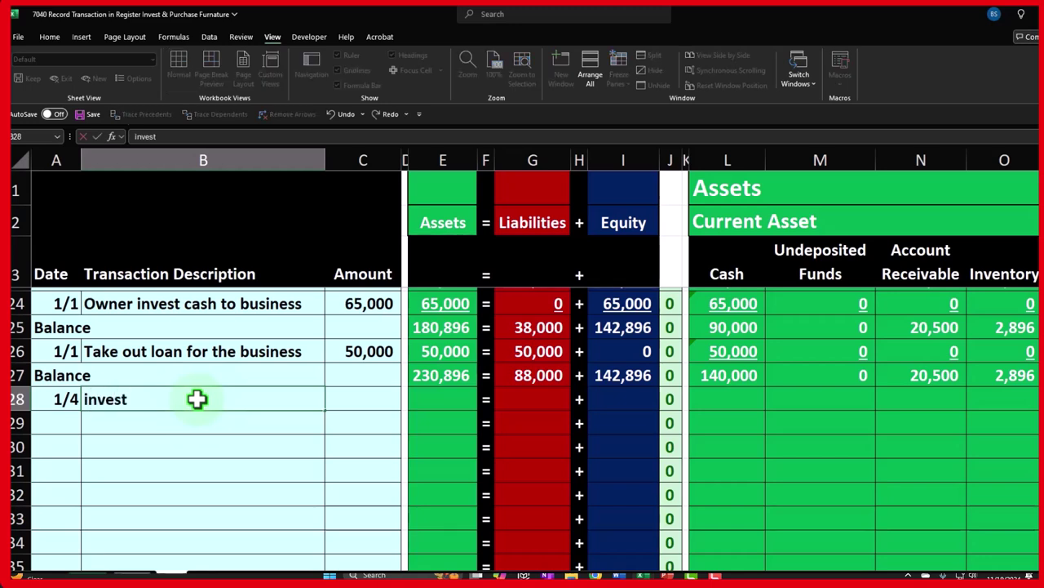
key("BackSpace")
key("BackSpace")
key("BackSpace")
key("BackSpace")
key("BackSpace")
type("Invest some money in stock")
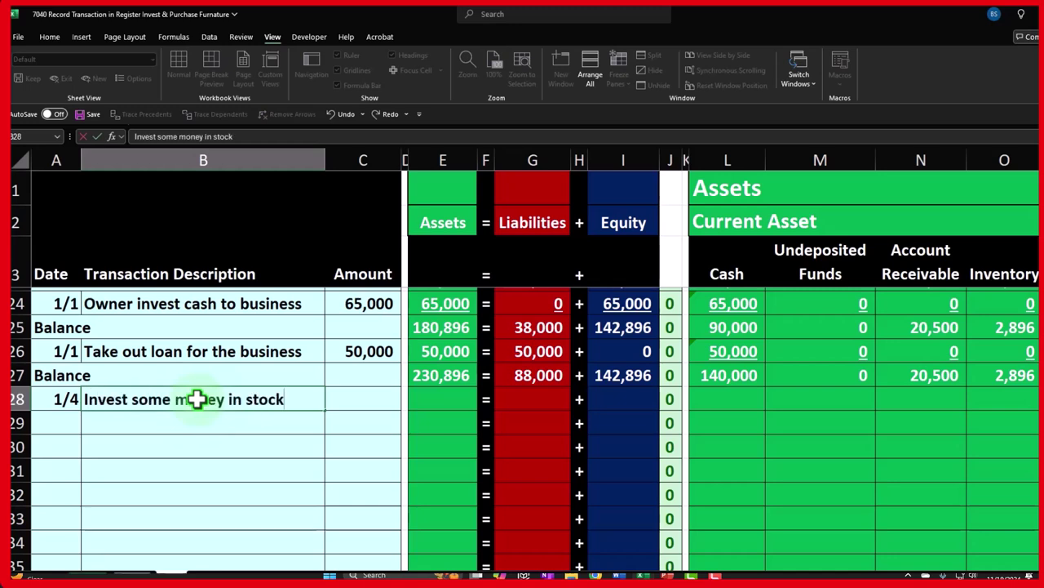
key("Tab")
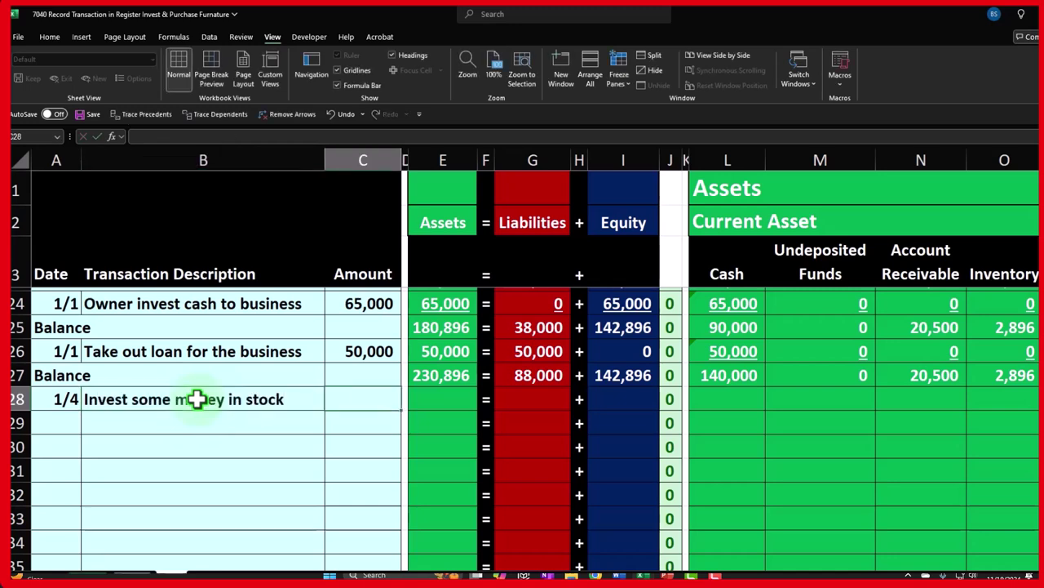
type("12000")
key("Return")
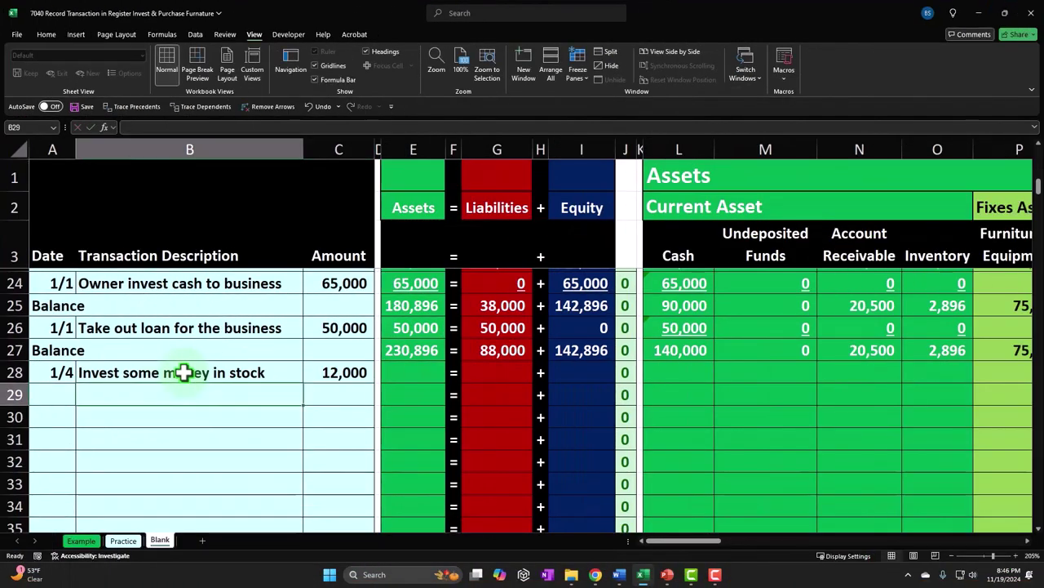
- Record the stock investment's decrease in Cash in L28 as the negative of the transaction amount in C28
key("Right")
key("Right")
key("Right")
key("Right")
key("Right")
key("Right")
key("Right")
key("Right")
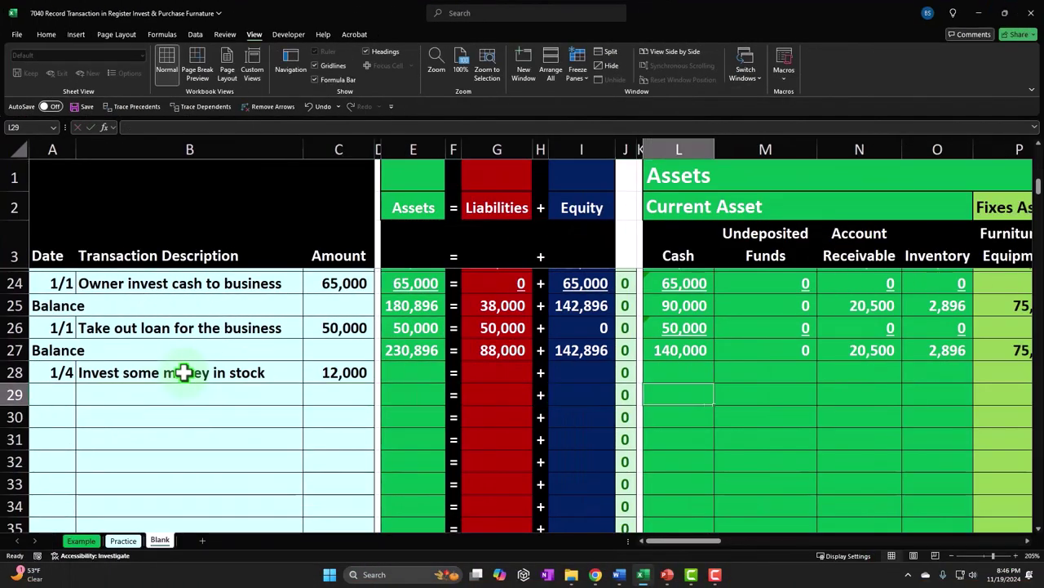
key("Up")
type("-")
key("Left")
key("Left")
key("Left")
key("Left")
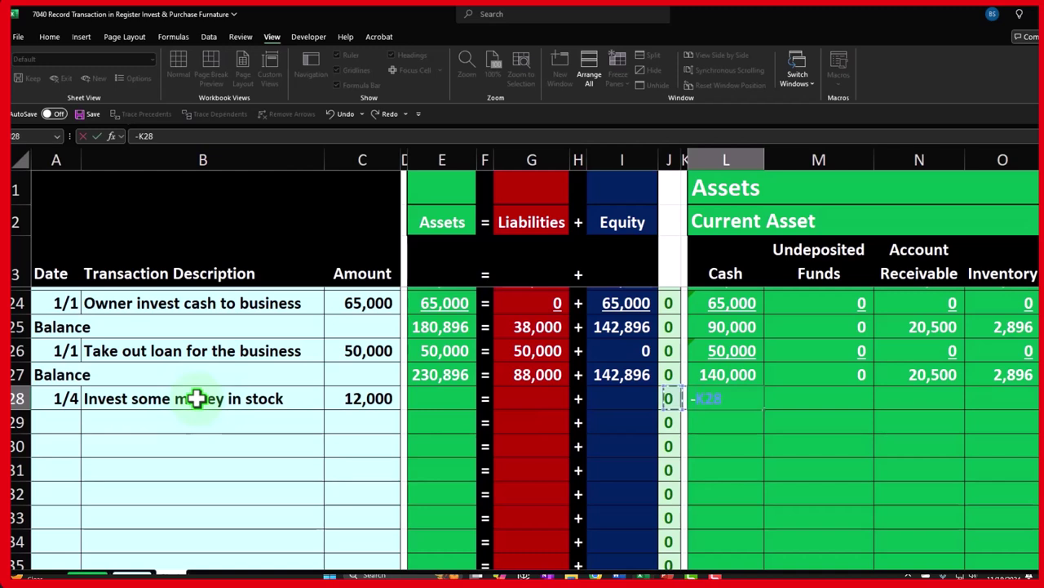
key("Left")
key("Left")
key("Left")
key("Left")
key("Left")
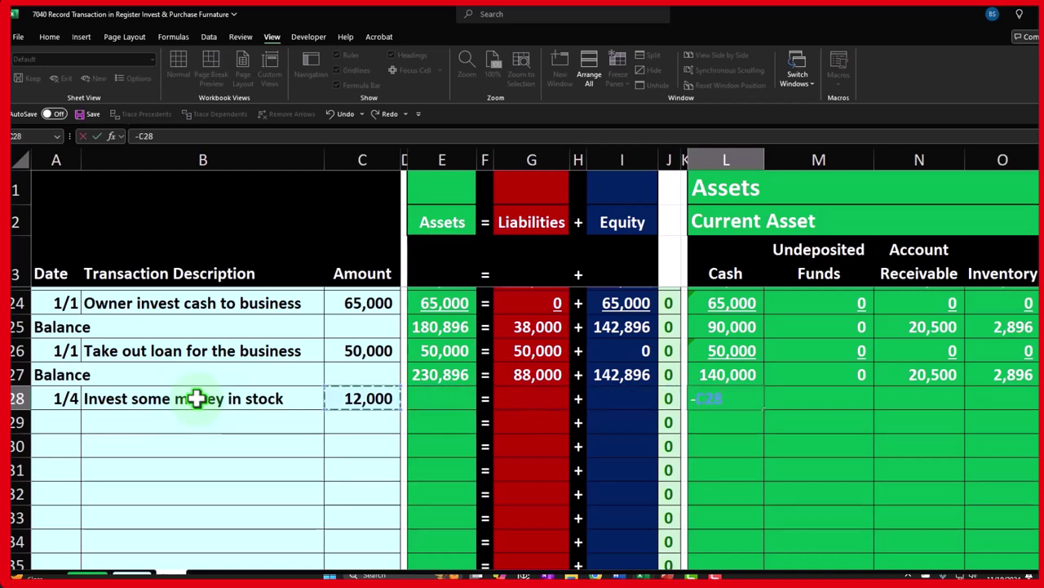
key("Return")
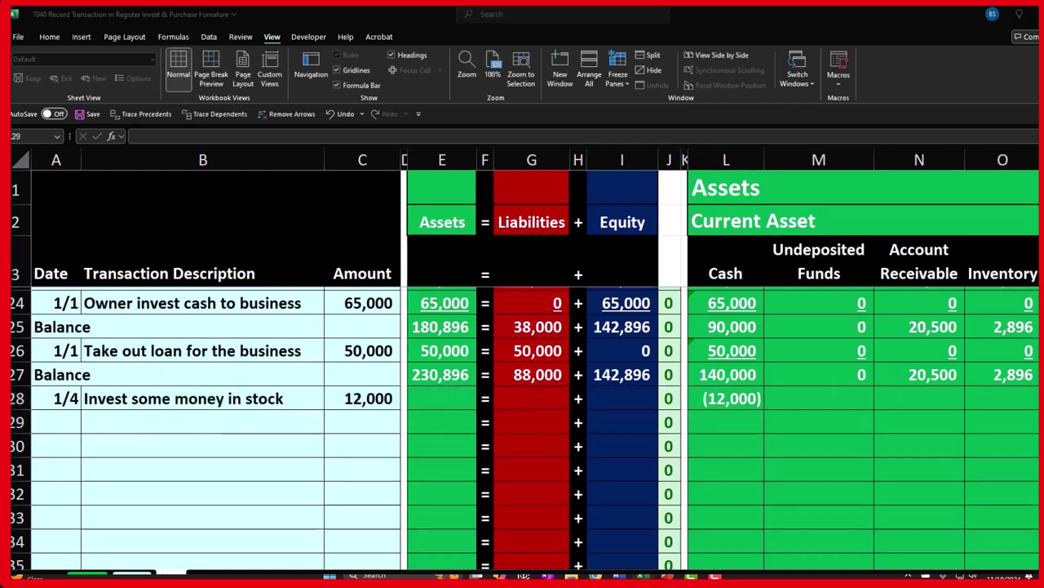
- Insert a new column between the Inventory and Furniture & Equipment columns
left_click(838, 398)
key("Right")
key("Right")
key("Right")
key("Right")
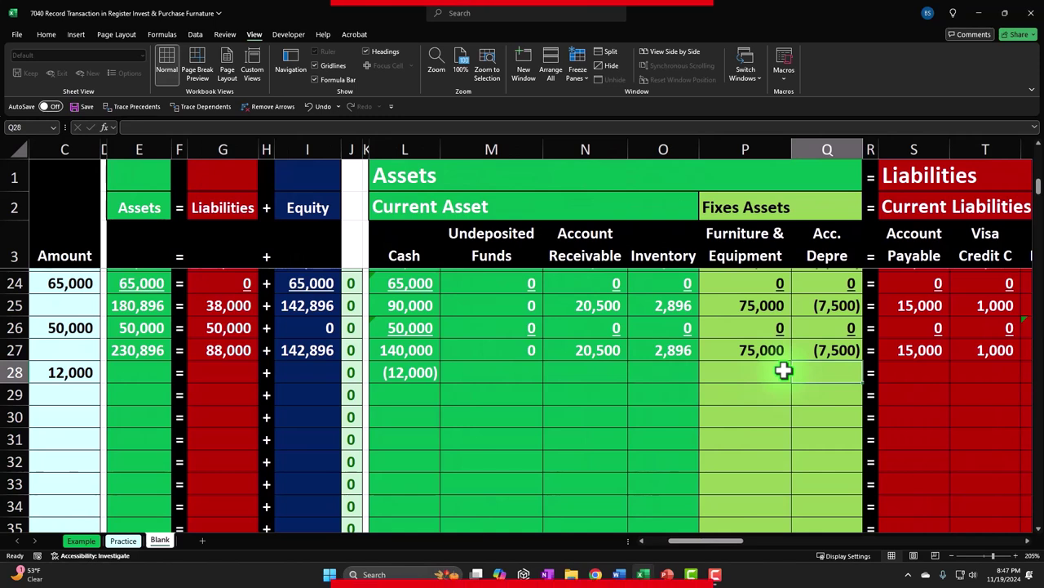
left_click(726, 149)
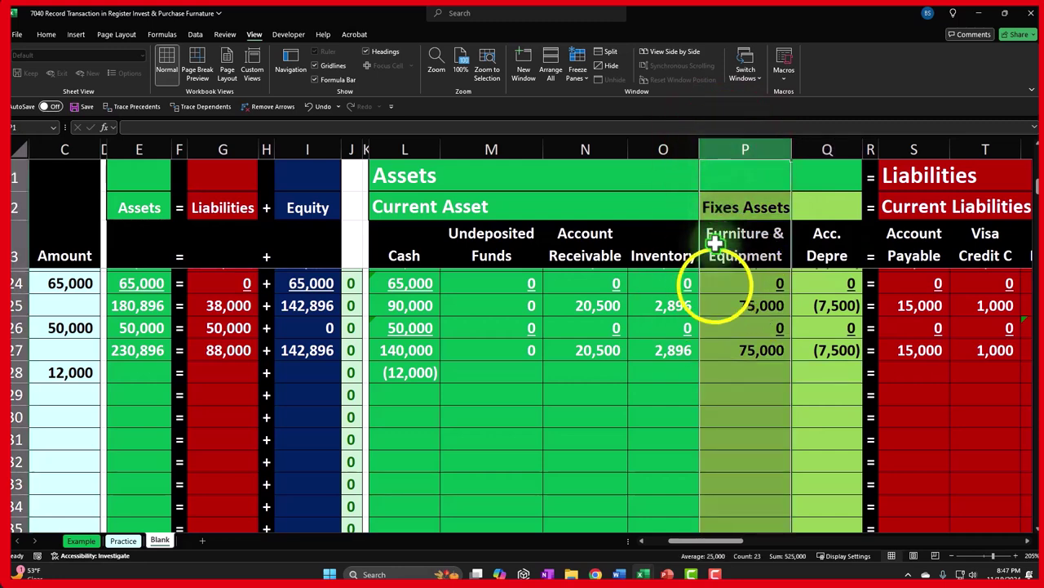
right_click(716, 284)
left_click(736, 394)
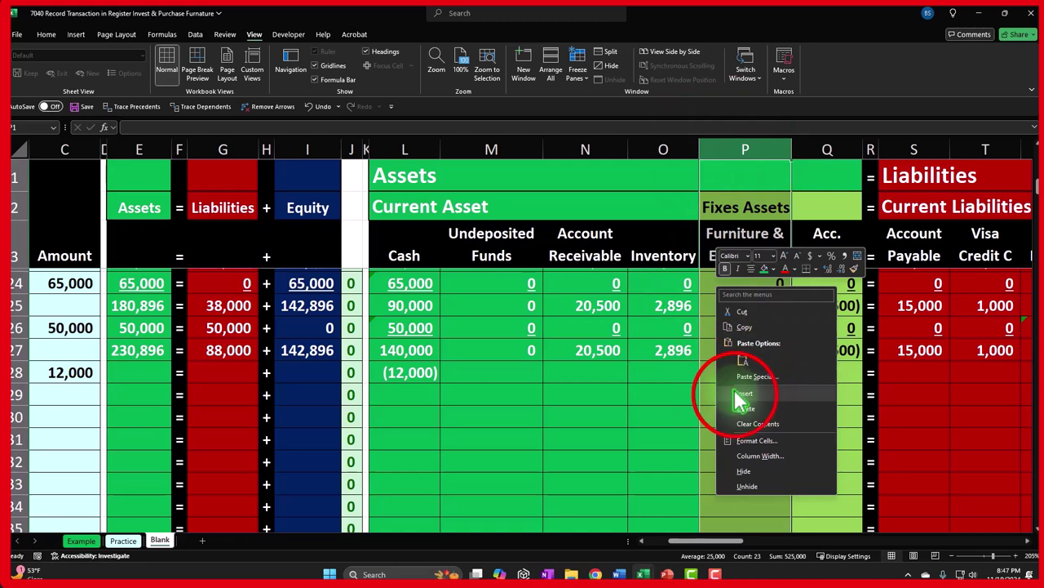
- Head the new asset column "Short-Term Investments" and widen it so the heading fits on two lines
left_click(708, 243)
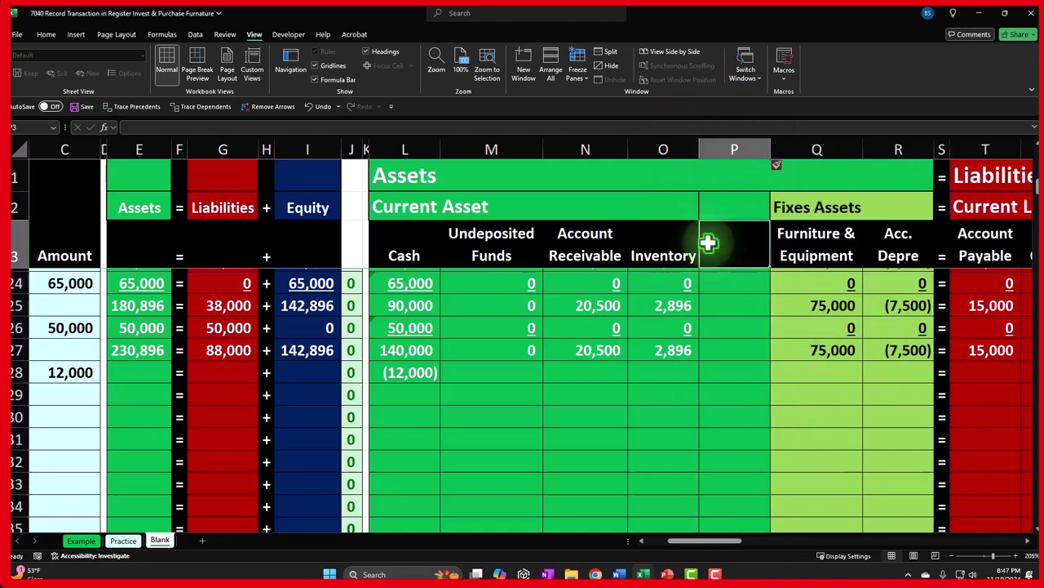
type("Short0")
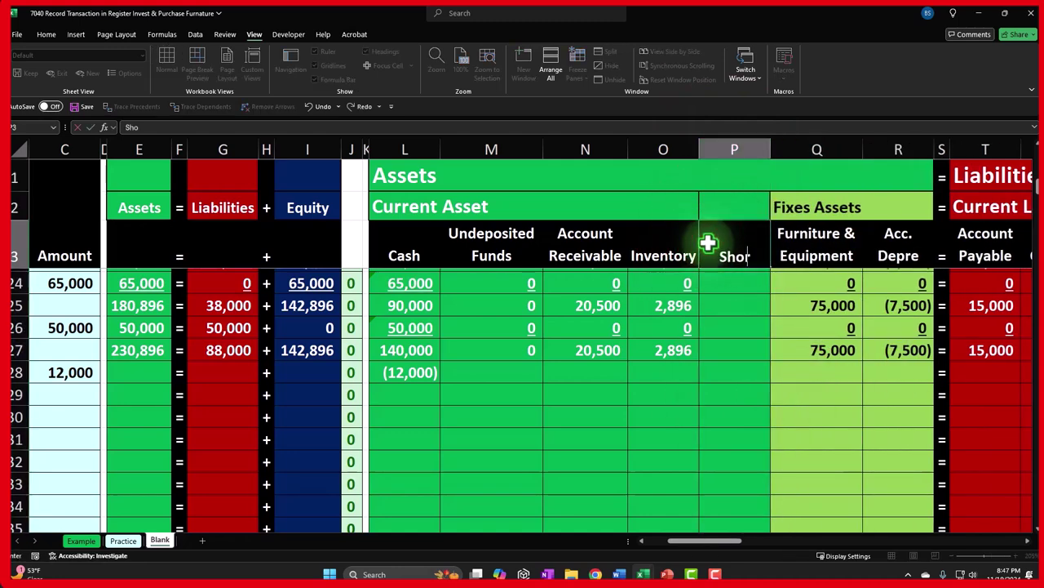
key("BackSpace")
key("BackSpace")
type("t-Te")
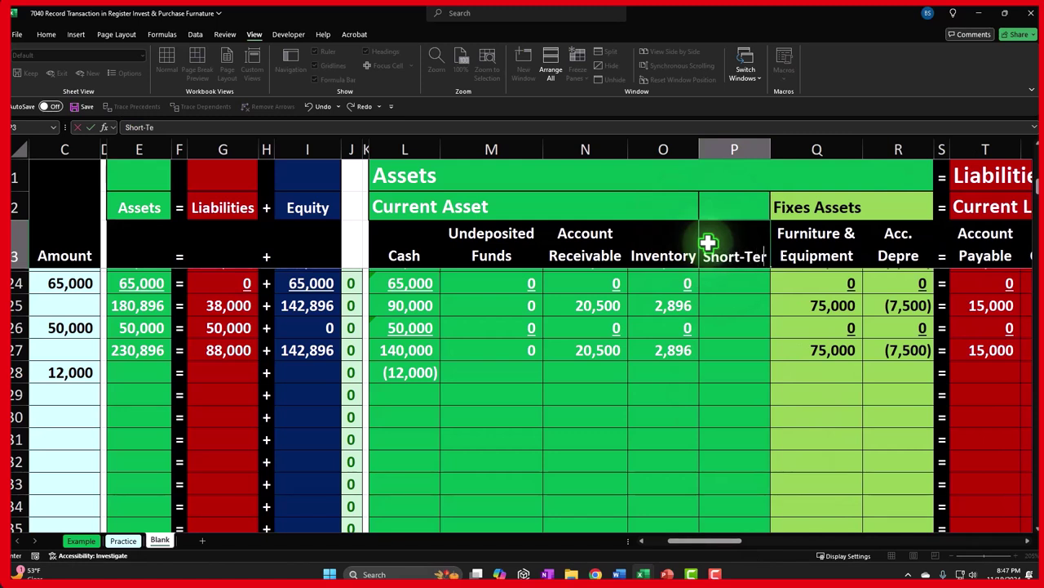
type("rm Investments")
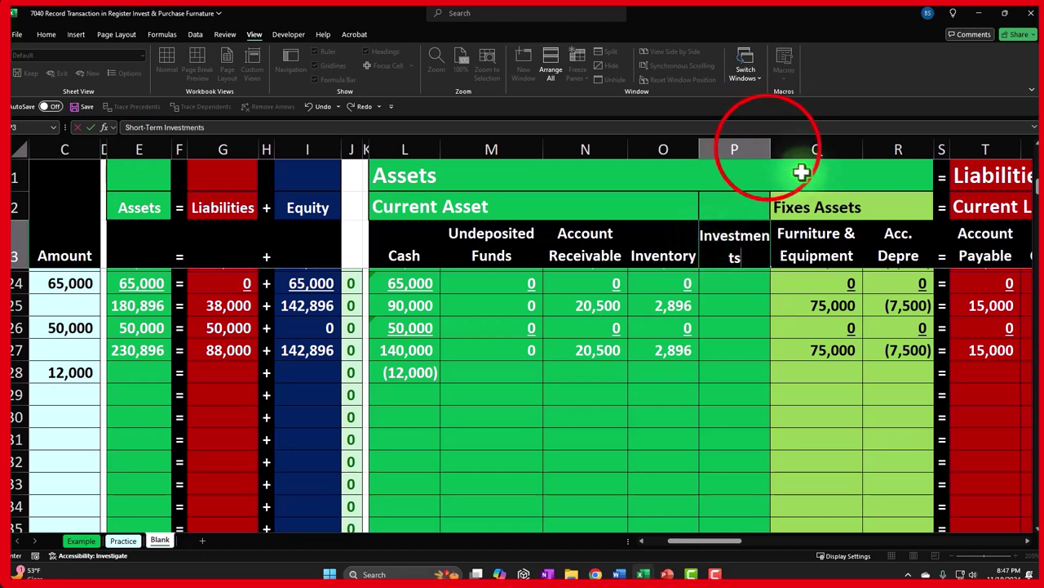
mouse_move(781, 150)
left_mouse_down()
mouse_move(770, 147)
mouse_move(790, 148)
left_mouse_up()
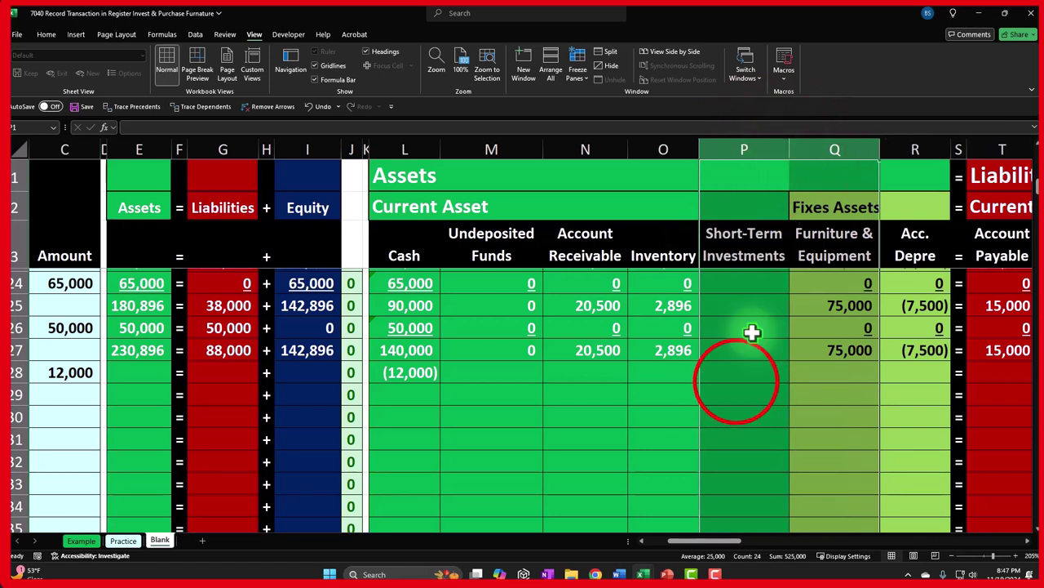
- Link Short-Term Investments in P28 to the stock investment's transaction amount with =C28
left_click(736, 380)
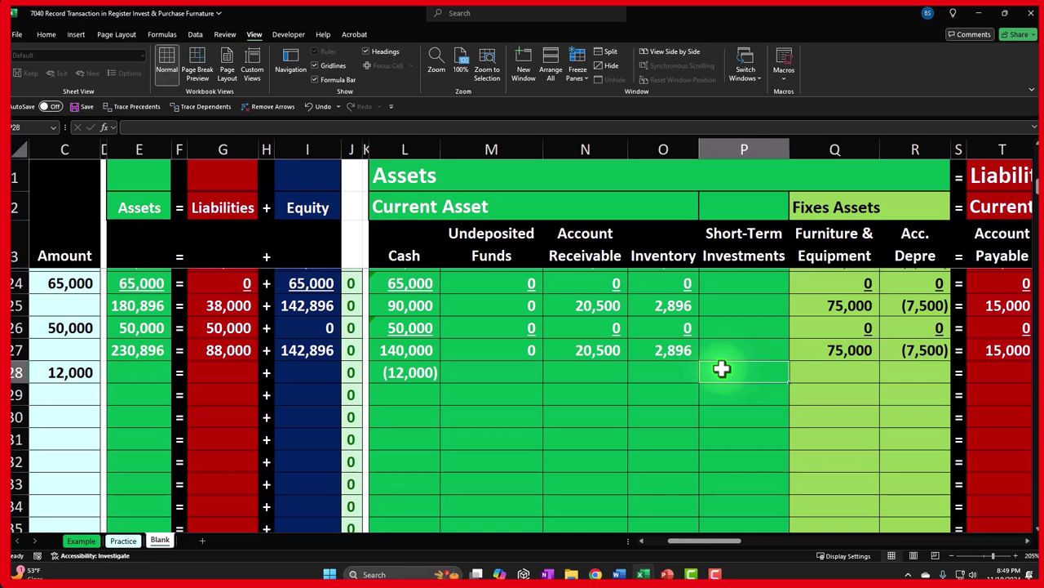
type("=")
key("Left")
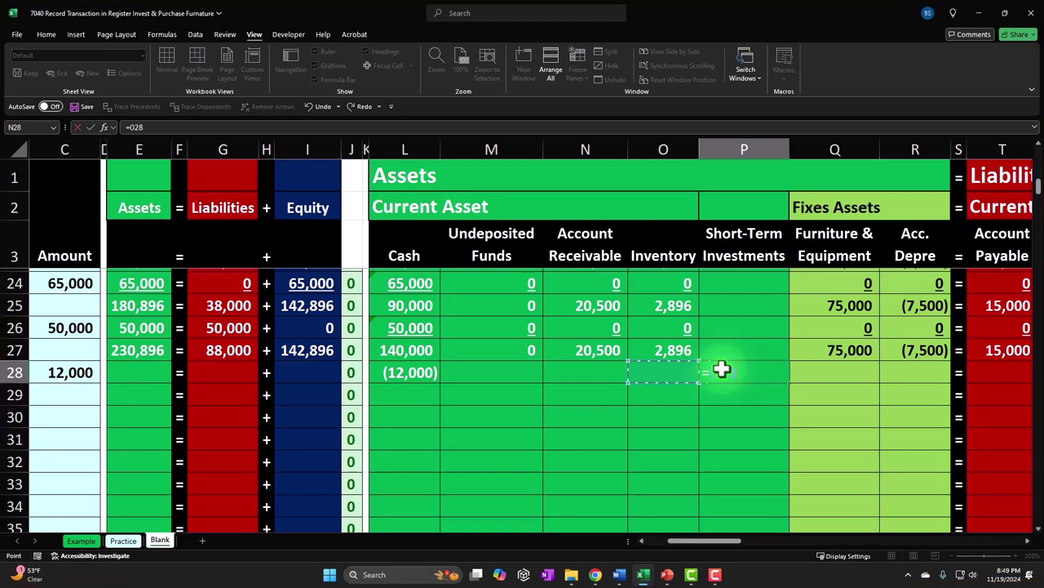
key("Home")
key("Right")
key("Return")
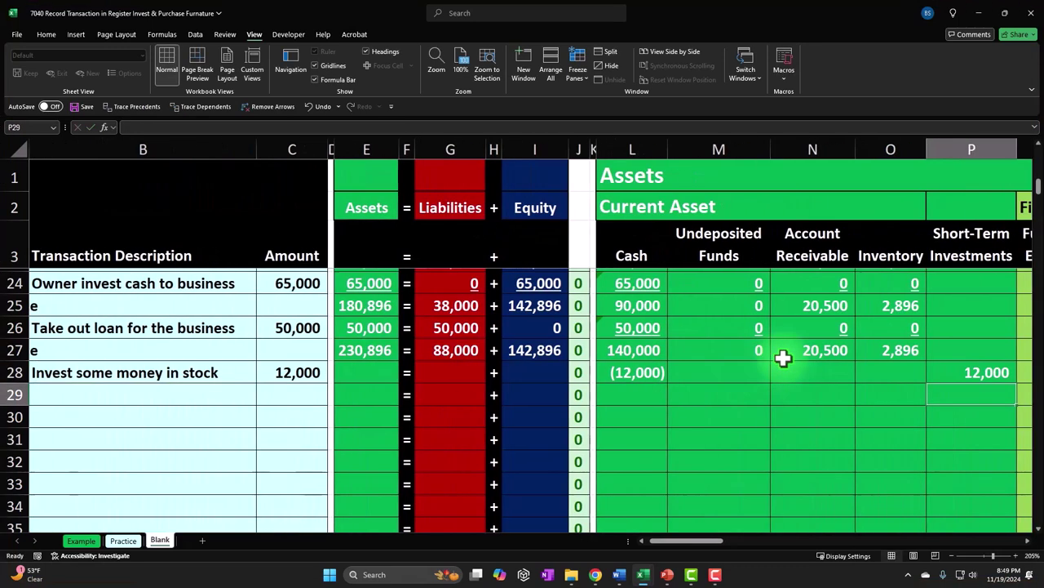
- Enter 0 for the unaffected asset accounts in row 28: Undeposited Funds, Account Receivable, Inventory, Furniture & Equipment and Acc. Depre
key("Up")
key("Left")
key("Left")
key("Left")
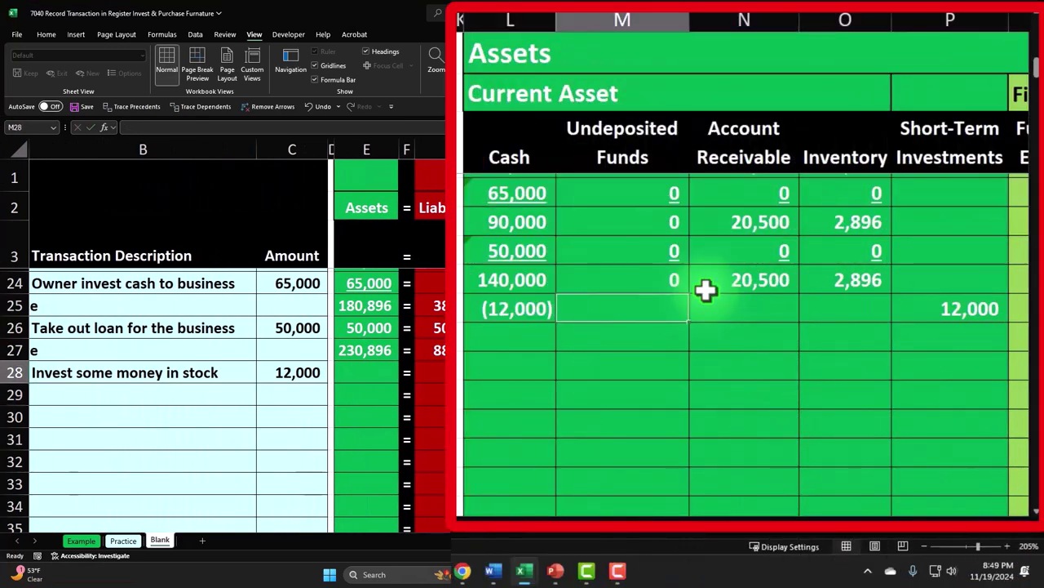
type("0")
key("Right")
type("0")
key("Right")
type("0")
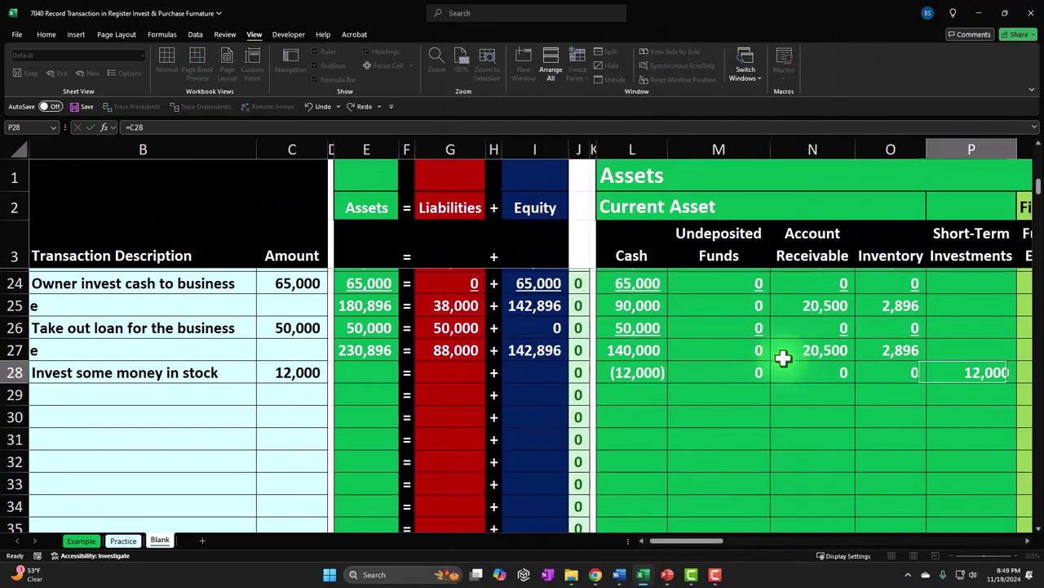
key("Right")
key("Right")
type("0")
key("Right")
type("0")
key("Right")
key("Right")
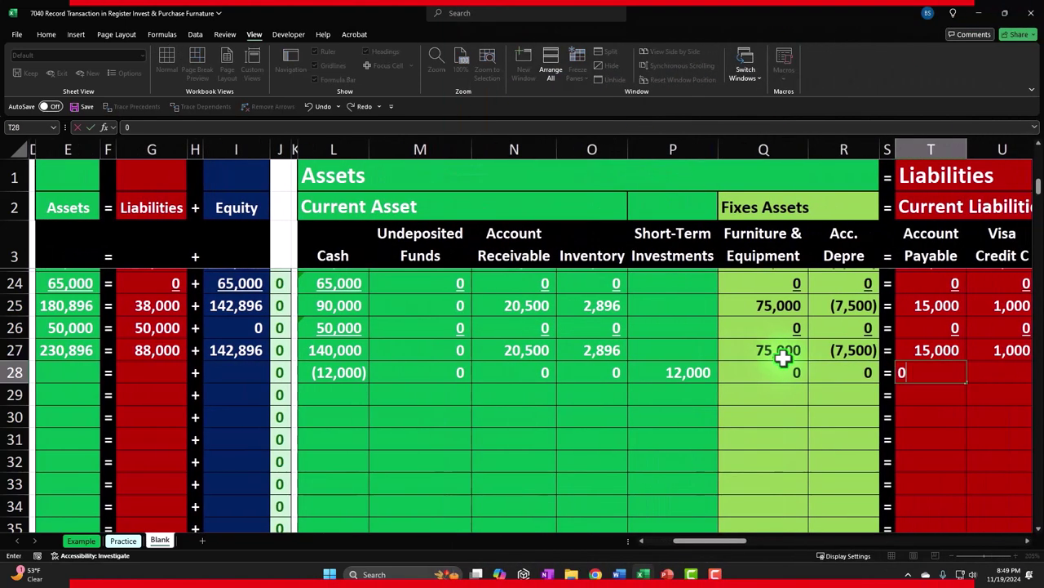
- Enter 0 in row 28 for the liability accounts Account Payable, Visa Credit C and Loan Payable
type("0")
key("Right")
type("0")
key("Right")
type("0")
key("Right")
key("Right")
- Enter 0 in row 28 across the equity and income statement accounts, from Owner Draws through Utilities
type("0")
key("Right")
type("0")
key("Right")
type("0")
key("Right")
type("0")
key("Right")
type("0")
key("Right")
type("0")
key("Right")
type("0")
key("Right")
type("0")
key("Right")
type("0")
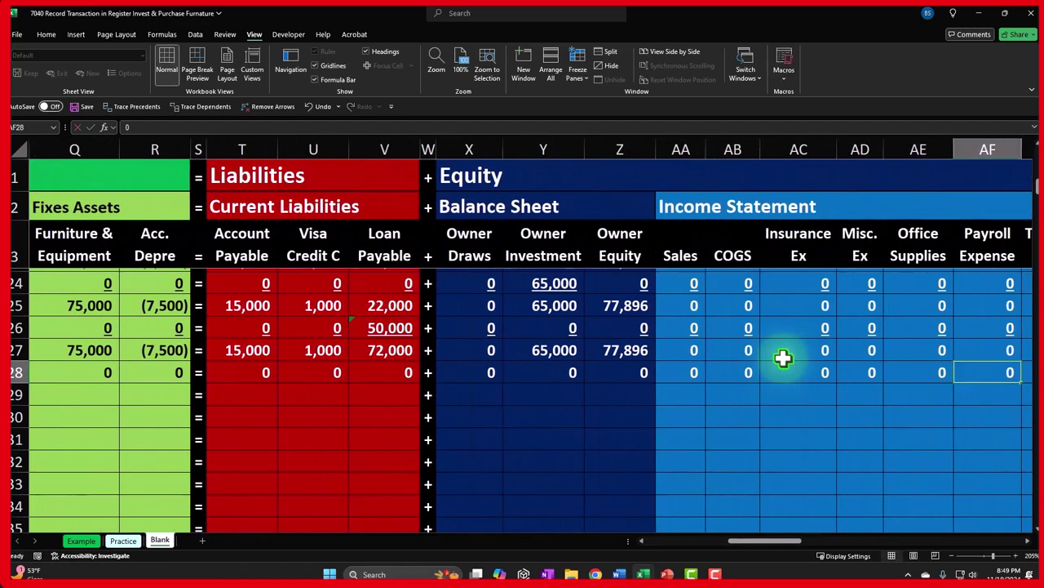
key("Right")
- Underline the Assets, Liabilities and Equity totals of the loan transaction in E26, G26 and I26
key("Left")
key("Left")
key("Left")
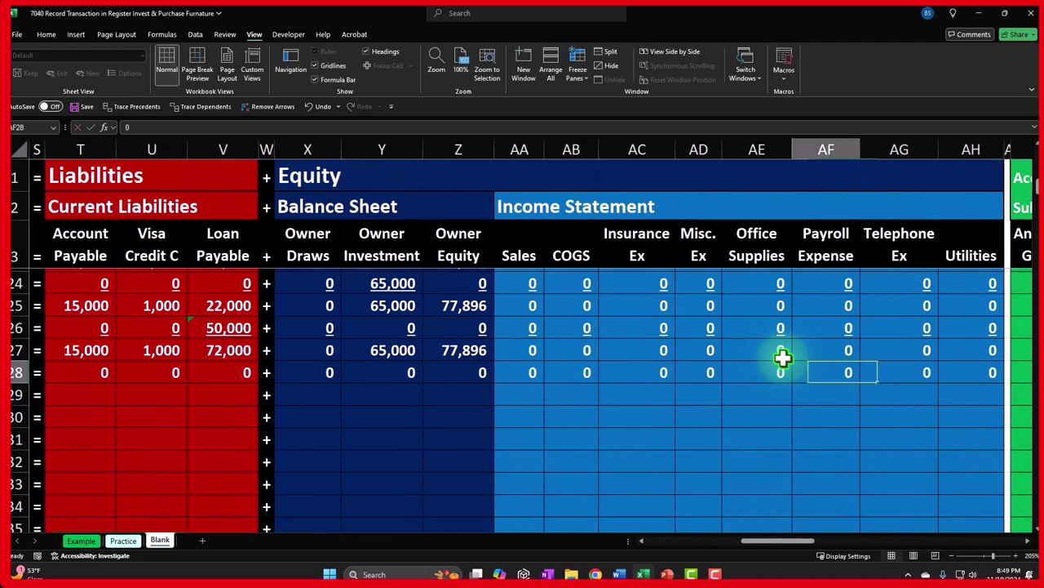
key("Left")
key("Left")
key("Left")
key("Left")
key("Left")
key("Left")
key("Left")
key("Left")
key("Left")
key("Left")
key("Left")
key("Left")
key("Left")
key("Left")
key("Left")
key("Left")
key("Left")
key("Left")
key("Left")
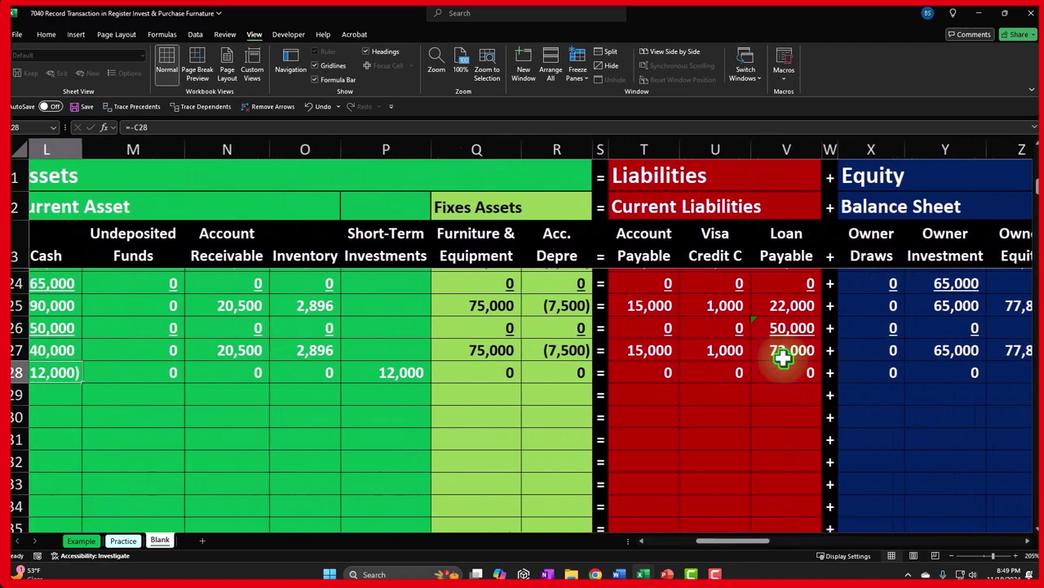
key("Left")
key("Left")
key("Left")
key("Left")
key("Left")
key("Left")
key("Left")
key("Left")
key("Left")
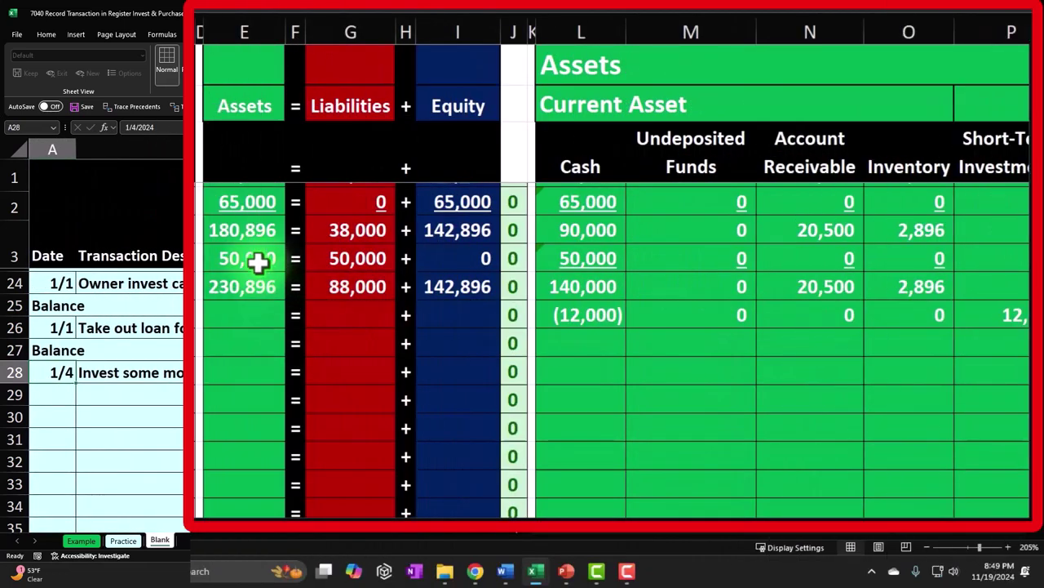
left_click(245, 258)
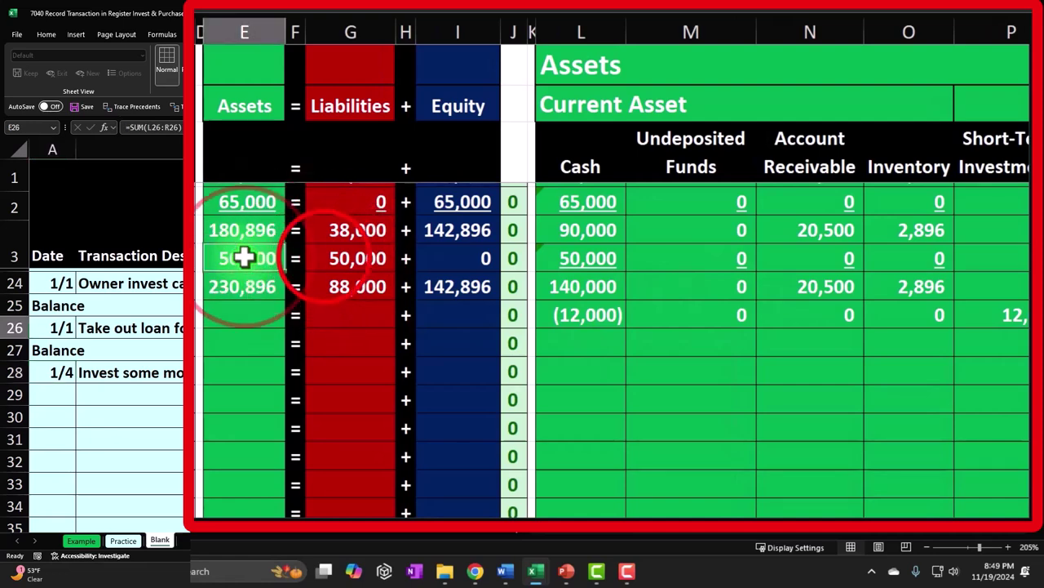
left_click(324, 258, "ctrl")
left_click(455, 258, "ctrl")
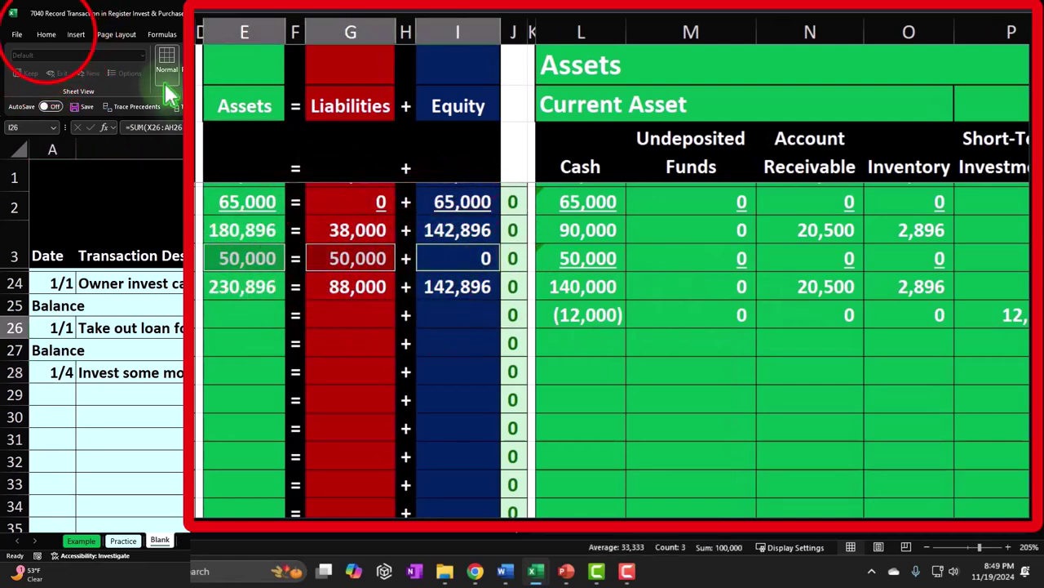
left_click(47, 37)
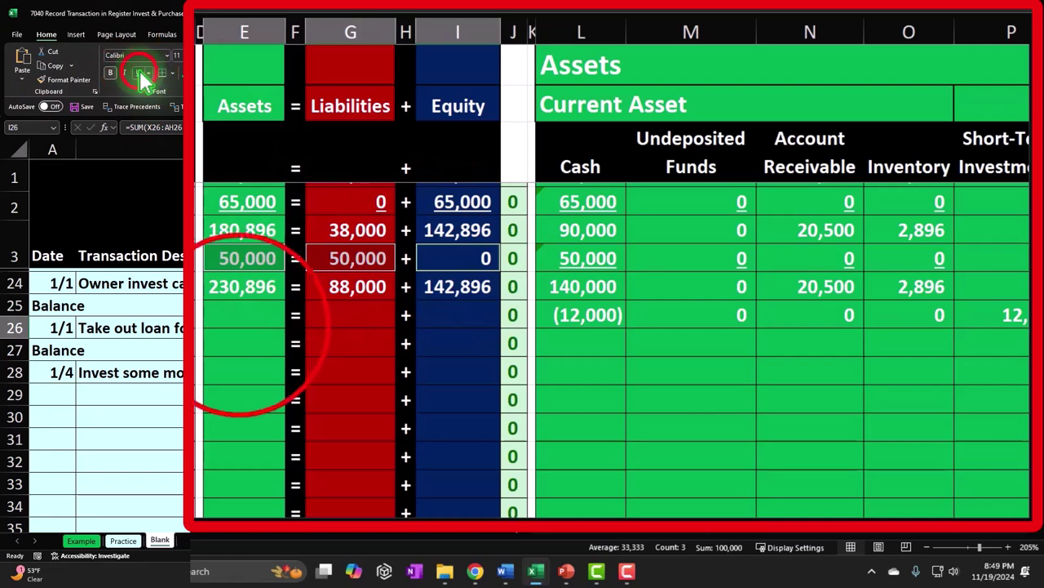
- Extend the Assets, Liabilities and Equity total formulas from row 27 into row 28 for the stock investment
left_click(269, 286)
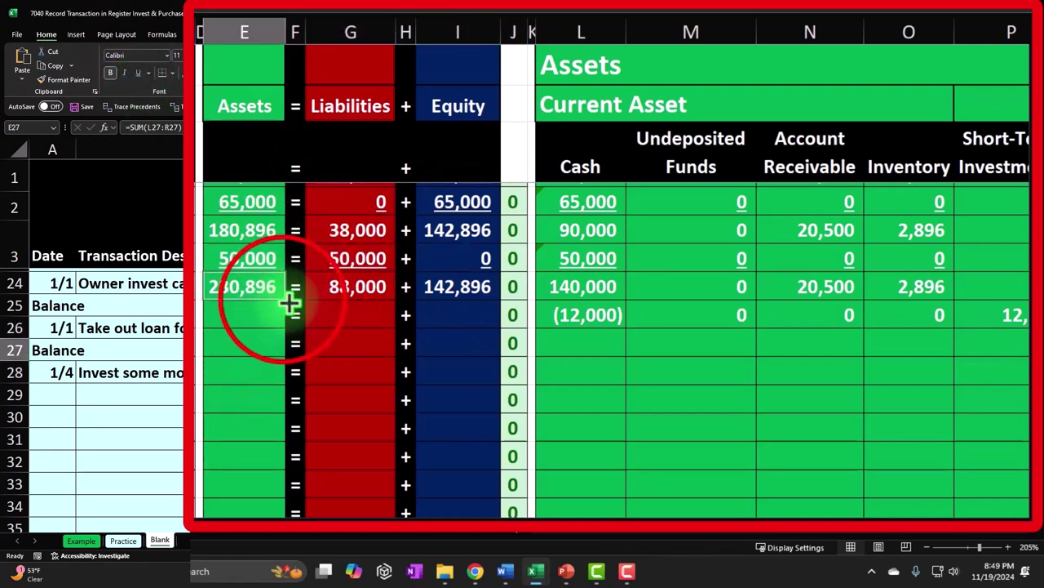
double_click(268, 315)
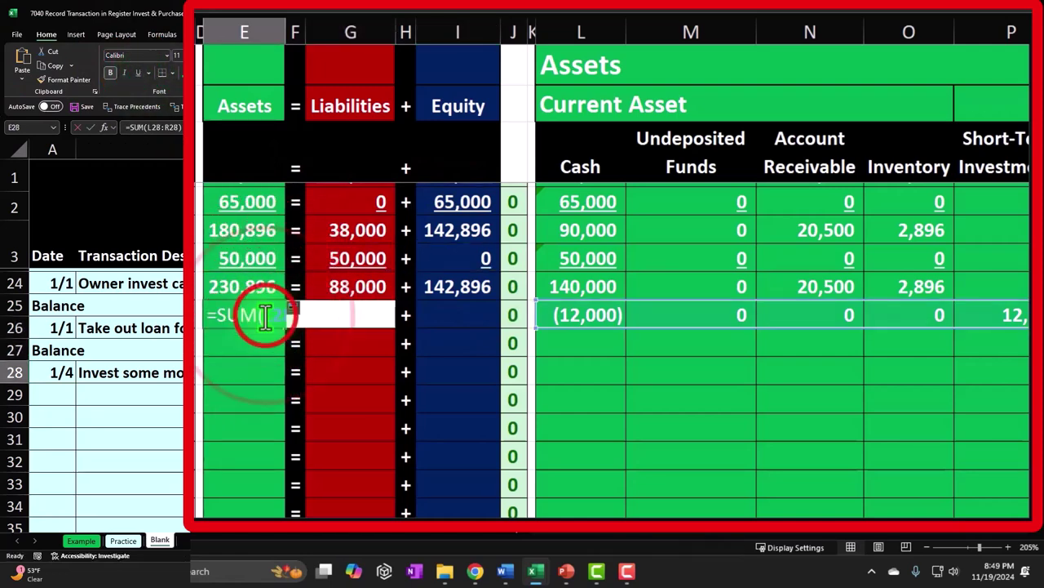
key("Escape")
left_click(351, 286)
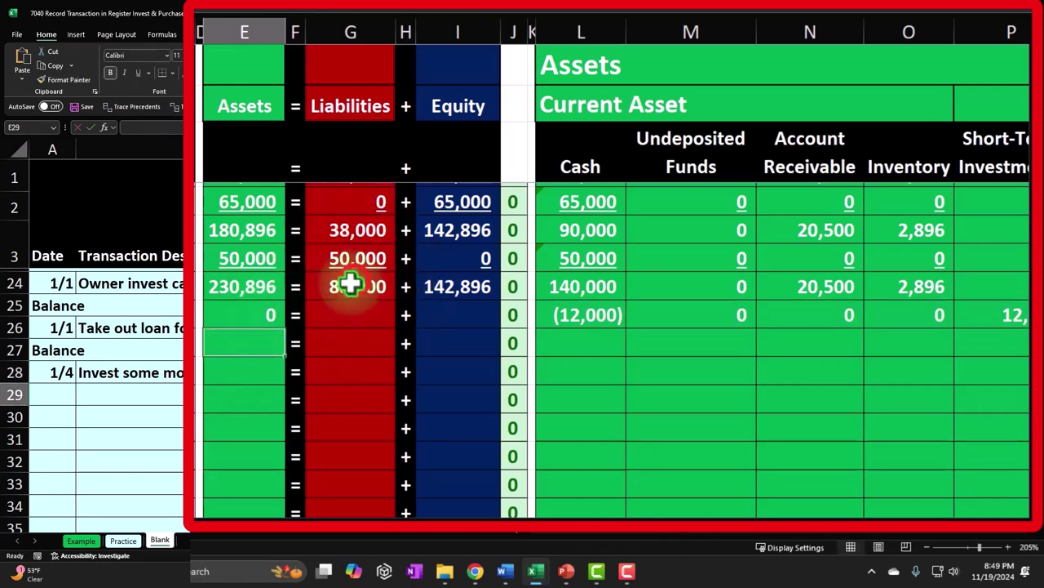
left_click_drag(384, 296, 397, 314)
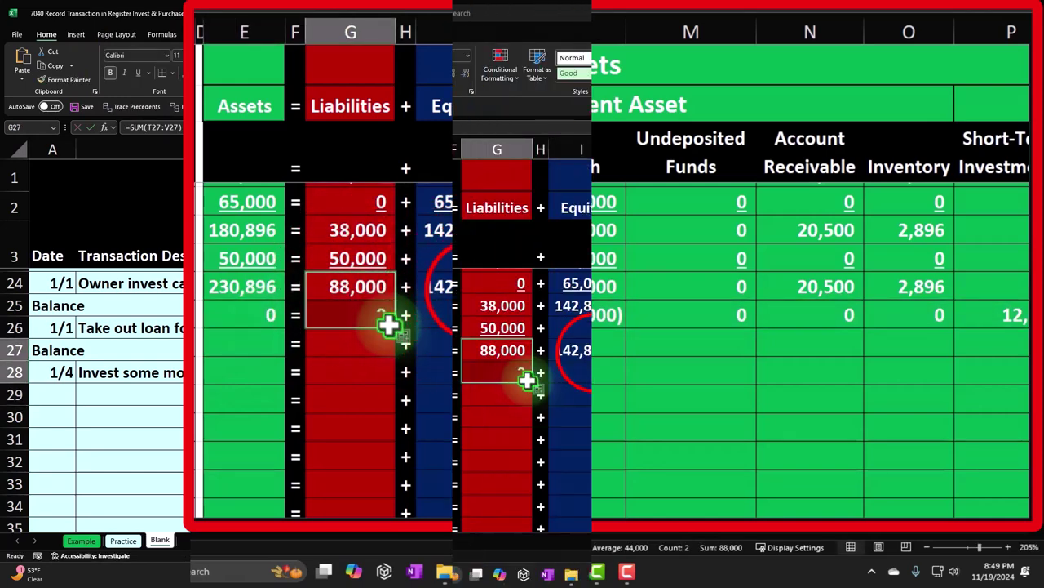
left_click_drag(596, 351, 603, 372)
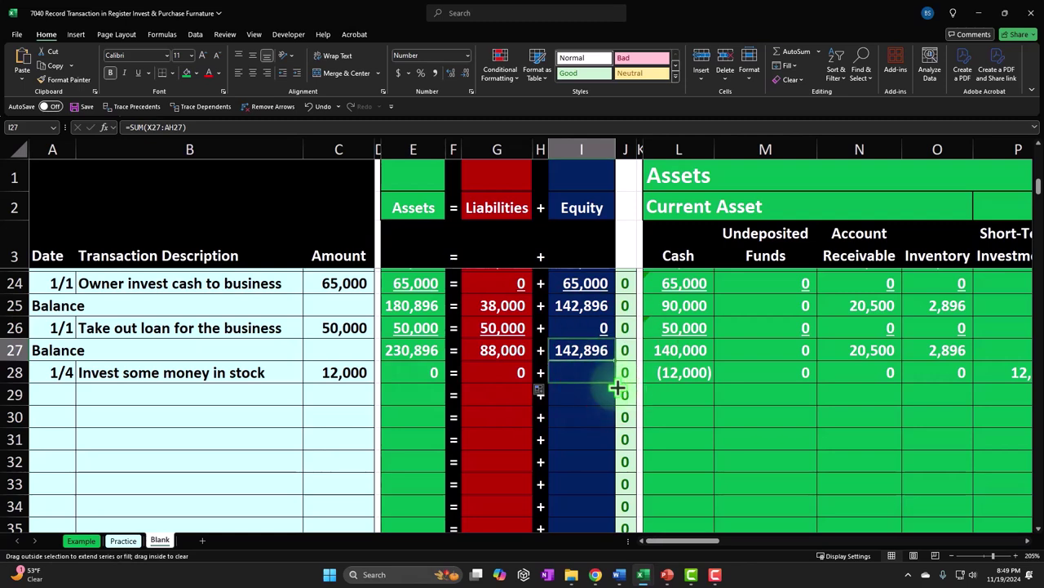
- Label row 29 as Balance by linking A29 to the Balance label in A27
left_click(57, 396)
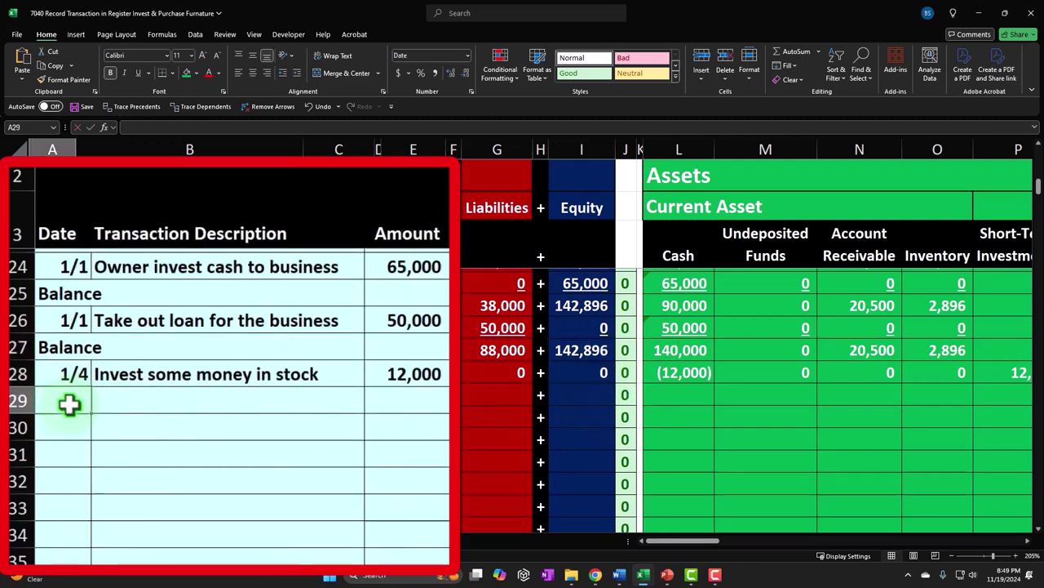
type("=")
key("Up")
key("Up")
key("Tab")
- Calculate the new Cash balance in L29 with a SUM of L27:L28
key("Right")
key("Right")
key("Right")
key("Right")
key("Right")
key("Right")
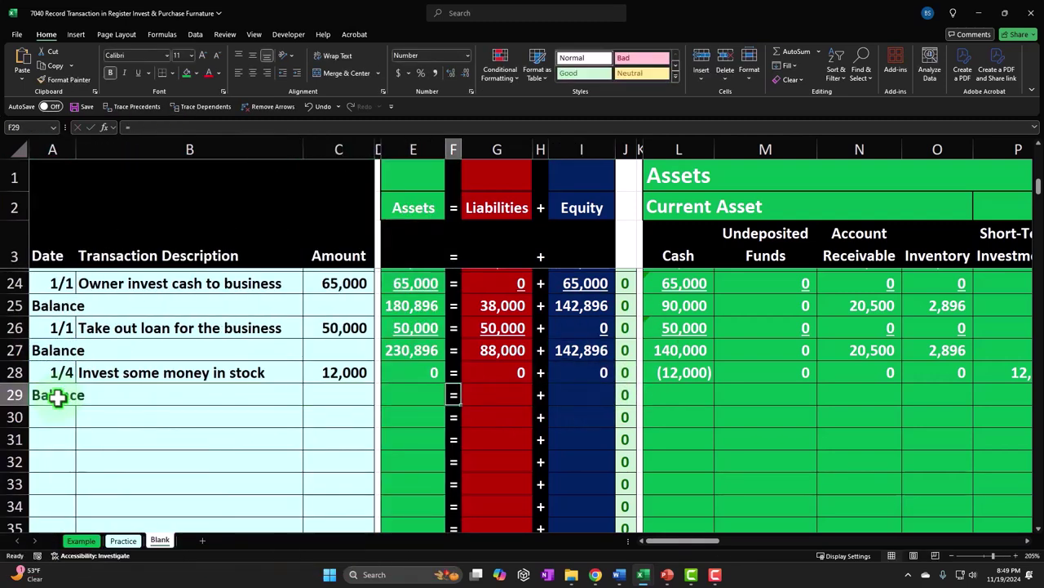
key("Right")
key("Right")
key("Right")
key("Right")
type("=")
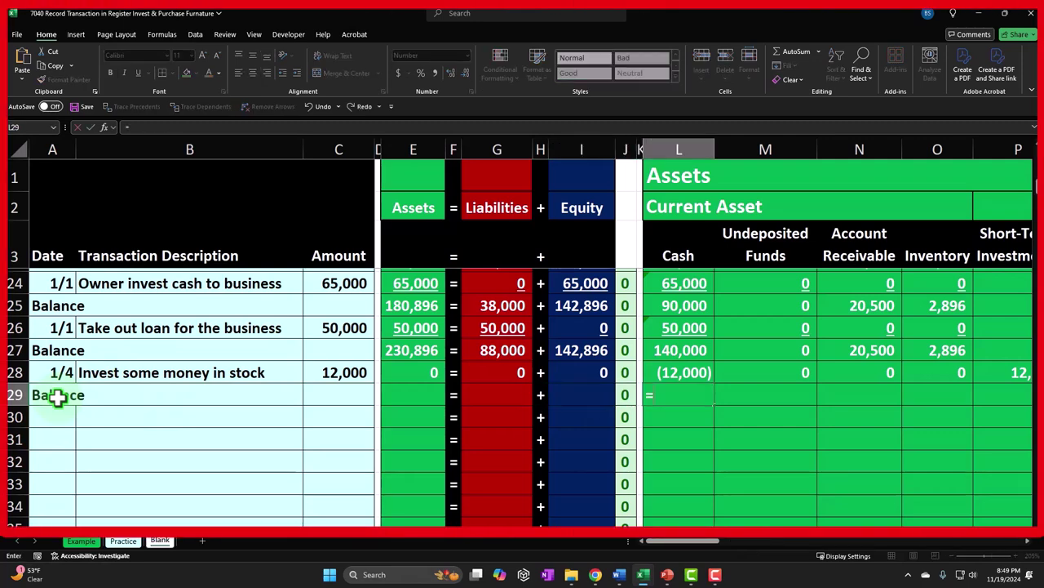
type("sum(")
key("Up")
key("shift+Up")
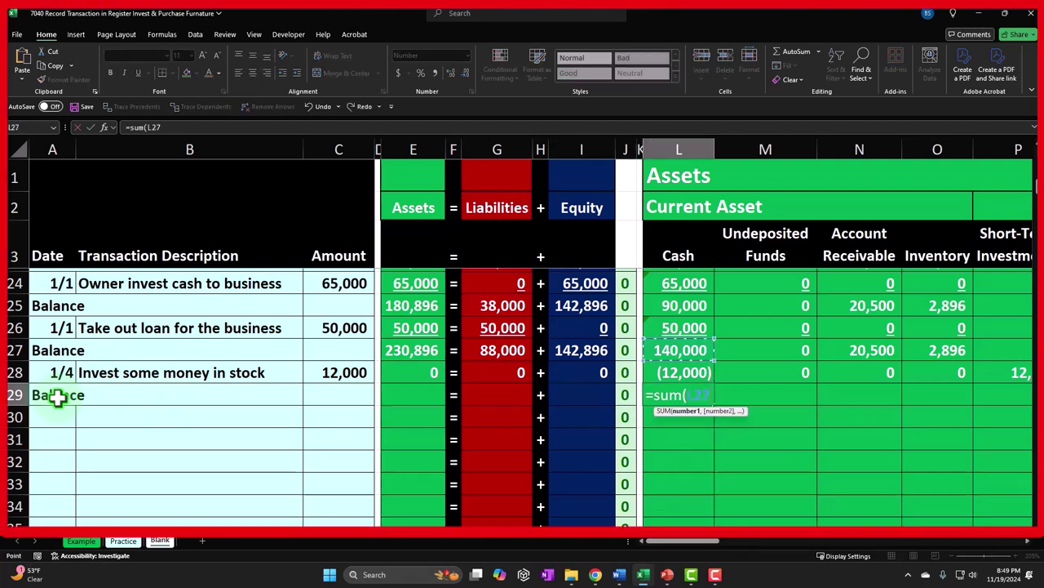
key("Return")
- Copy the Cash balance formula and paste it as formulas only into M29:R29 and the liability accounts T29:V29
left_click(682, 395)
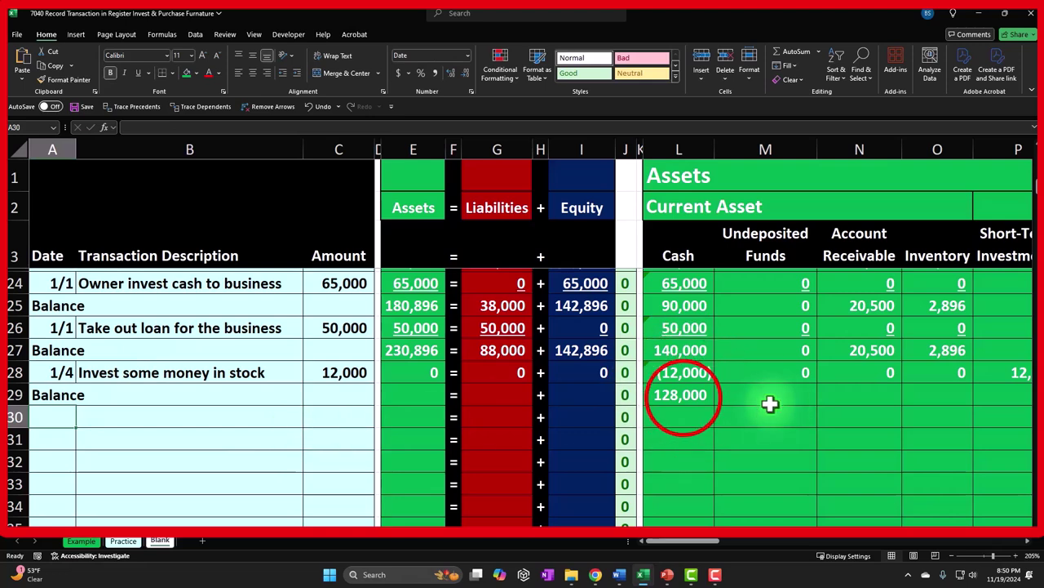
key("ctrl+c")
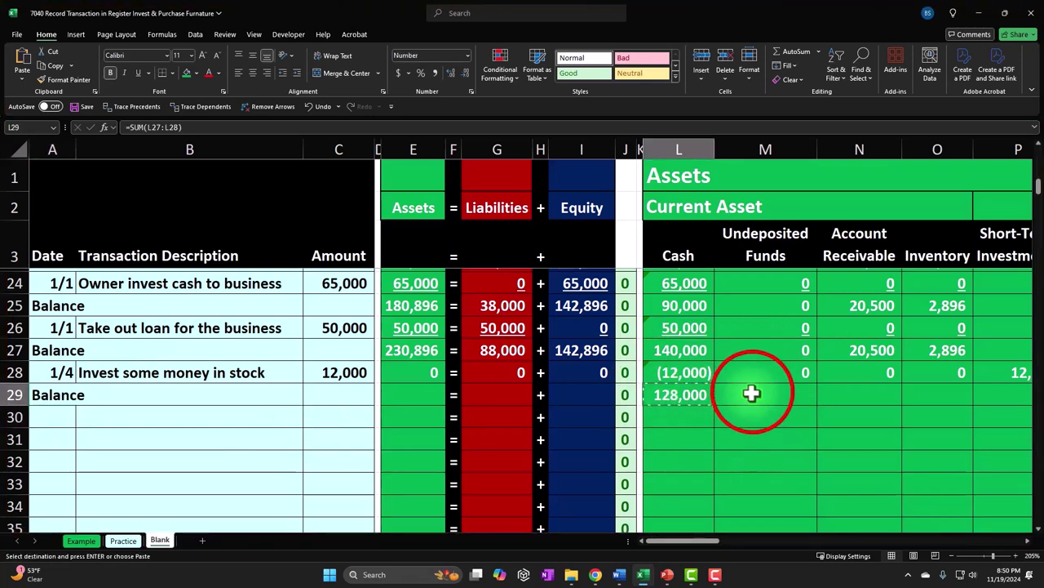
left_click_drag(752, 392, 683, 400)
right_click(683, 400)
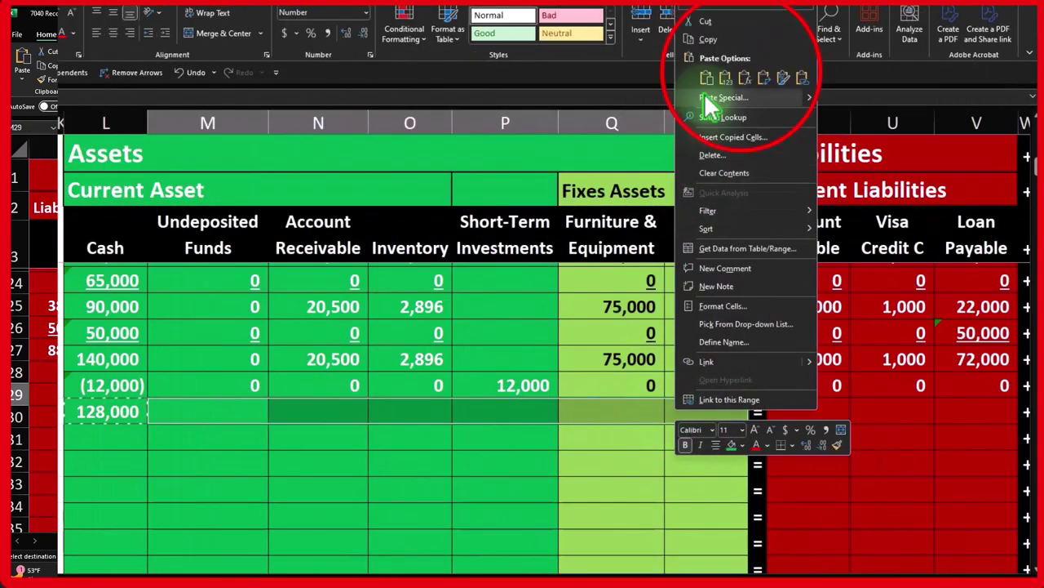
left_click(739, 77)
left_click_drag(820, 408, 960, 414)
right_click(960, 415)
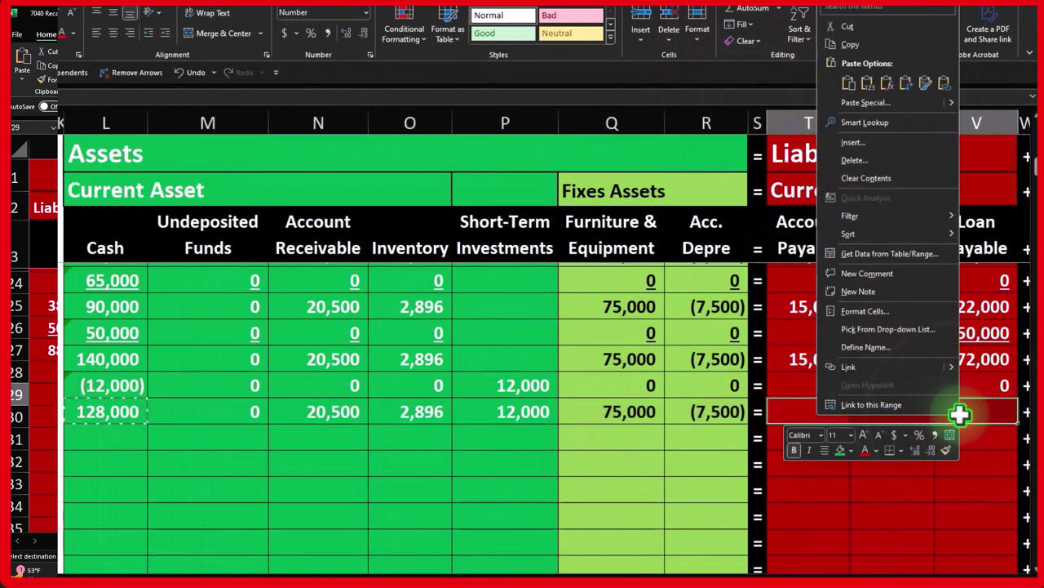
left_click(910, 88)
- Paste the balance formula as formulas only across the equity and income statement accounts X29:AH29
left_click_drag(747, 541, 796, 541)
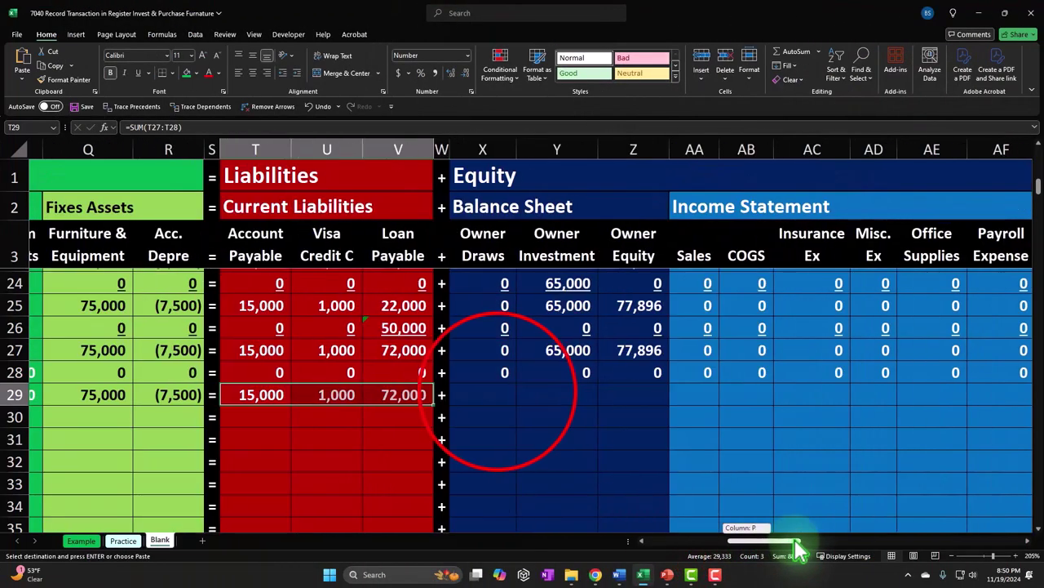
left_click_drag(496, 392, 961, 400)
left_click(349, 394)
right_click(349, 396)
left_click(349, 399)
right_click(350, 399)
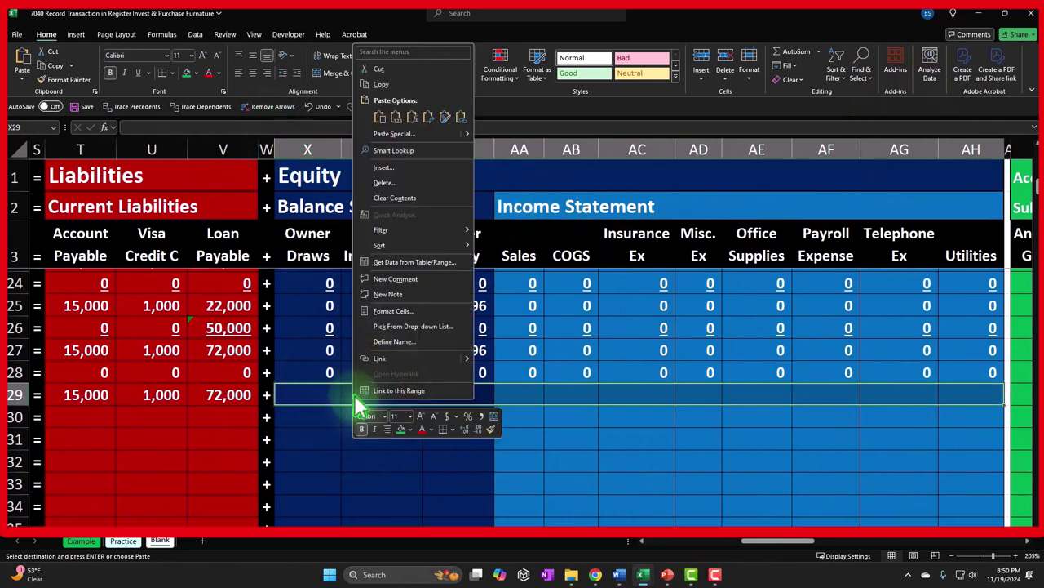
left_click(412, 117)
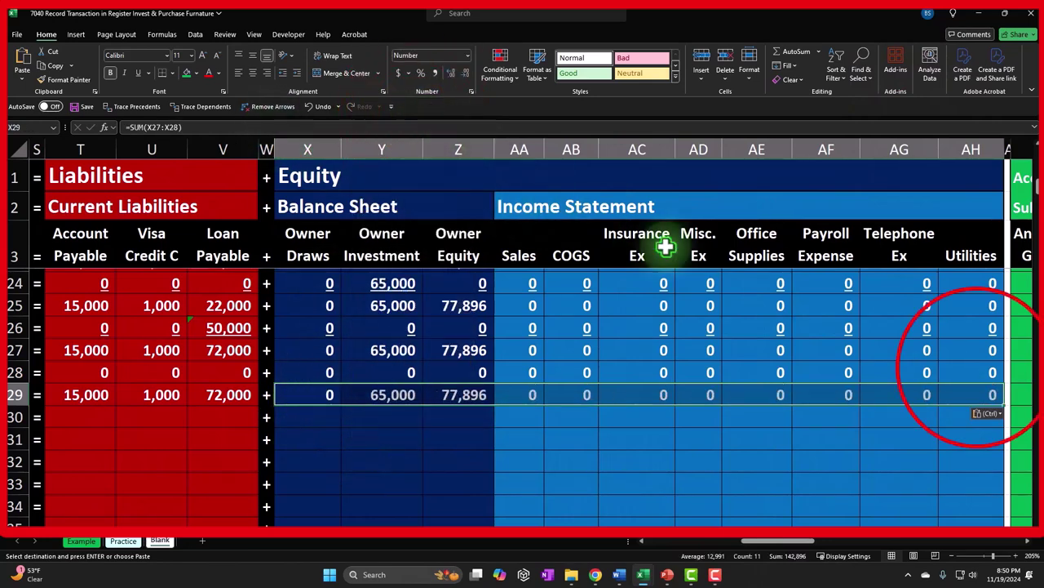
- Underline the stock investment amounts in row 28 across the equity, liability and asset accounts
left_click(973, 370)
left_click_drag(974, 369, 325, 368)
left_click(138, 73)
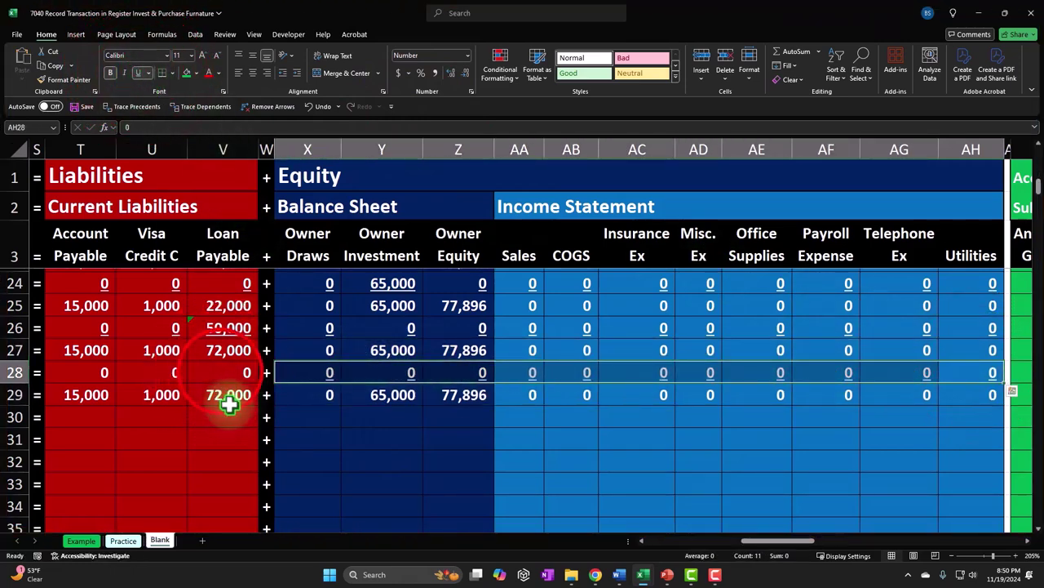
mouse_move(220, 371)
left_mouse_down()
mouse_move(49, 372)
mouse_move(326, 368)
left_mouse_up()
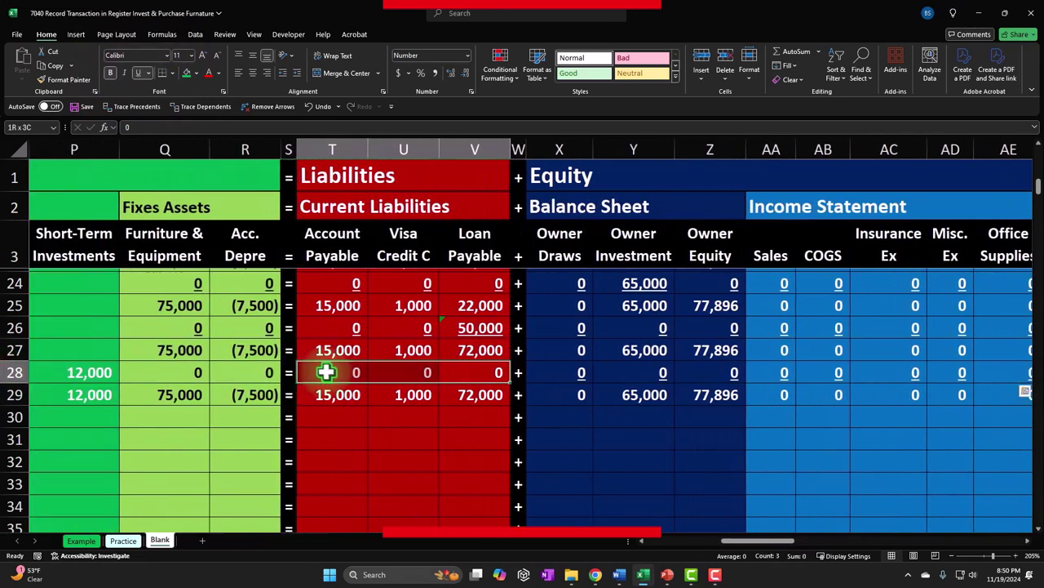
left_click(140, 73)
left_click_drag(233, 368, 116, 372)
left_click(140, 72)
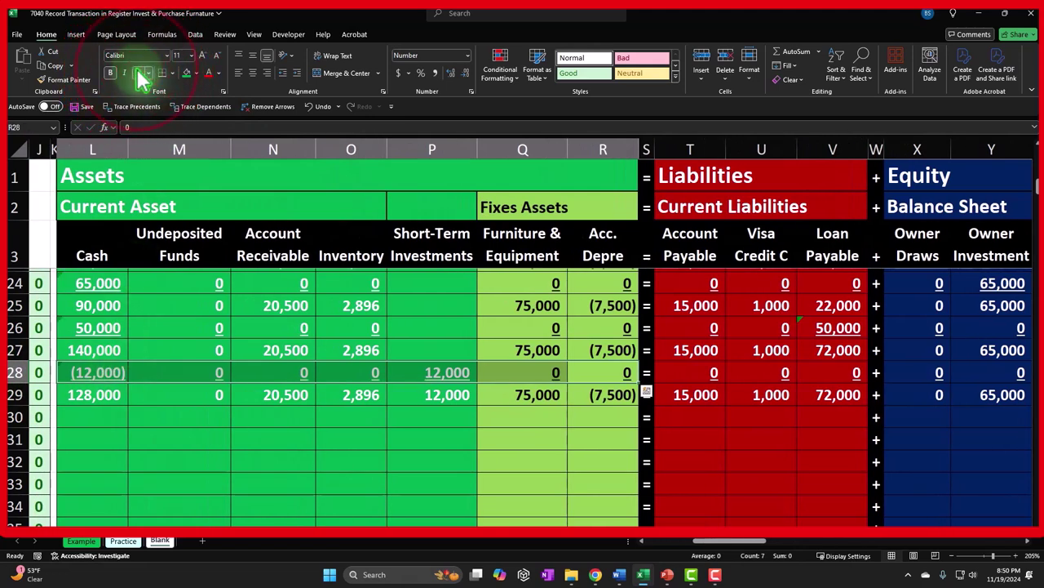
- Extend the Assets, Liabilities and Equity total formulas from row 28 into balance row 29
key("Home")
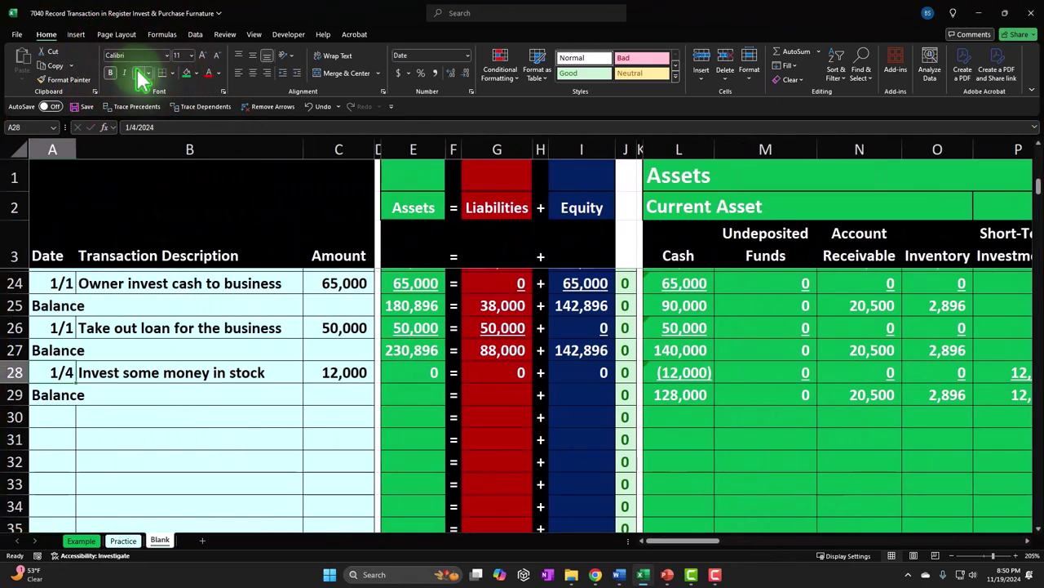
left_click(437, 375)
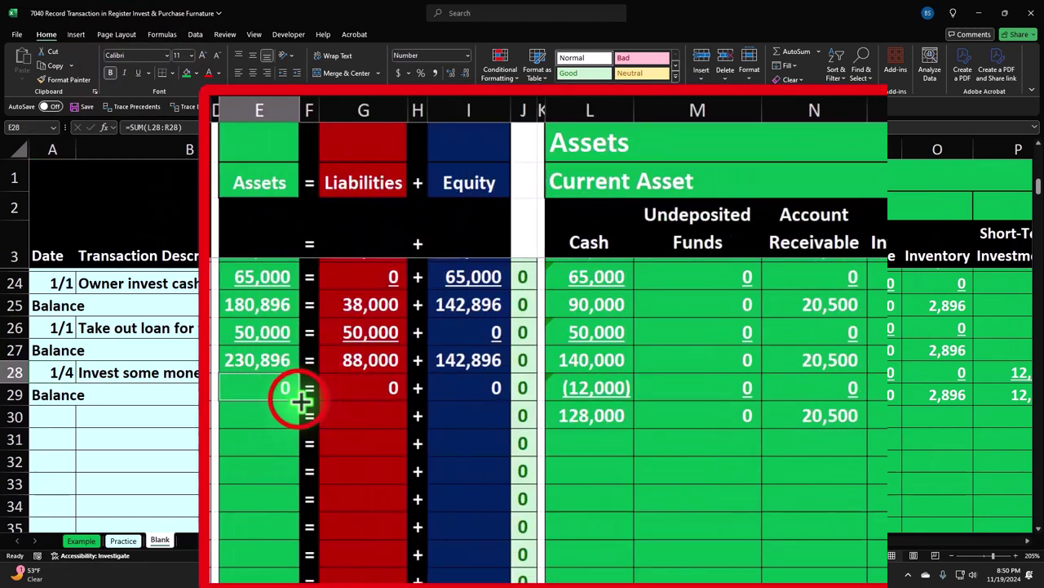
left_click_drag(301, 405, 299, 417)
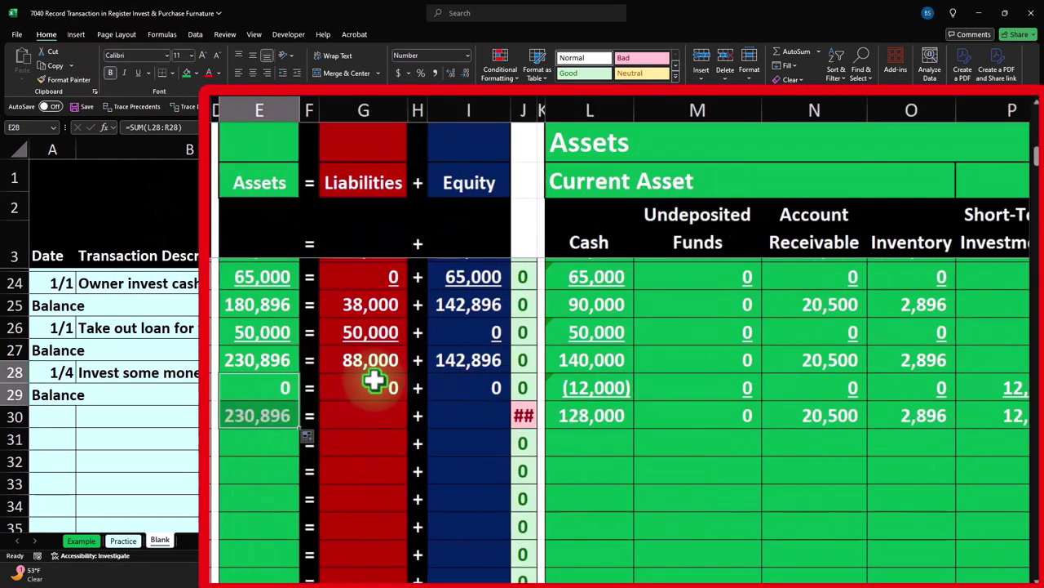
left_click(403, 390)
left_click_drag(405, 400, 408, 433)
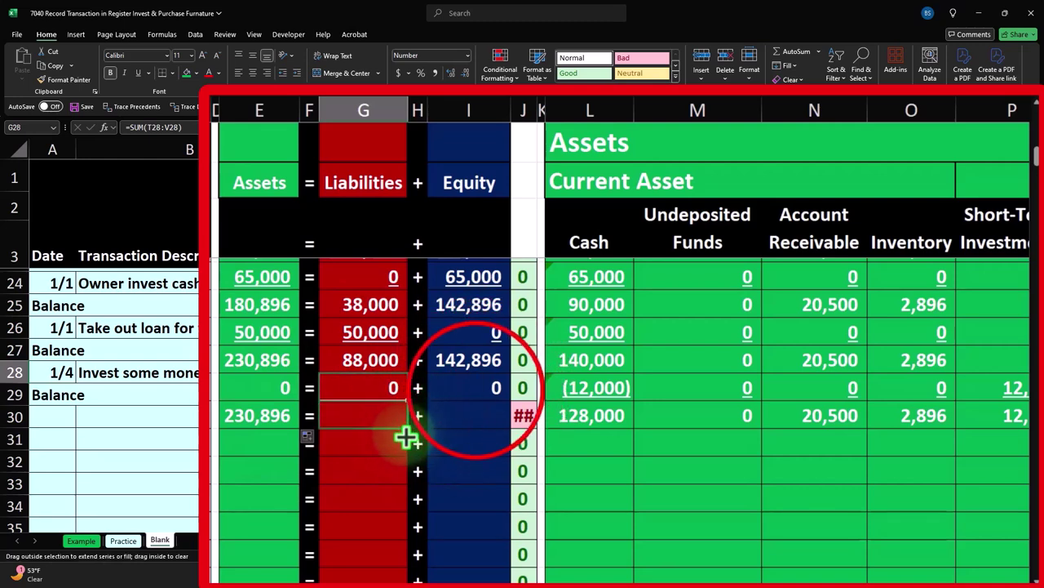
left_click(474, 393)
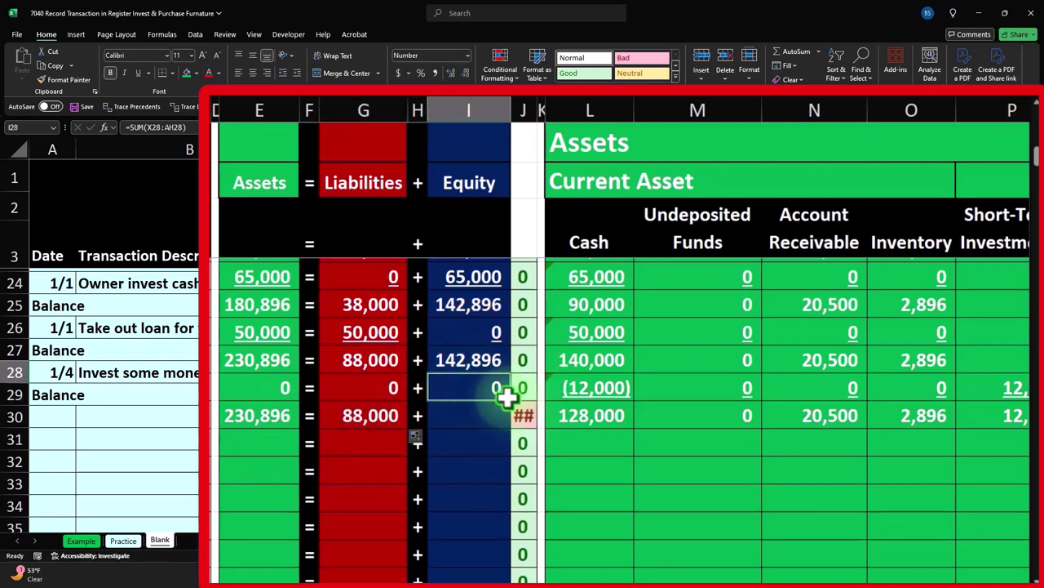
left_click_drag(509, 408, 502, 421)
left_click(992, 331)
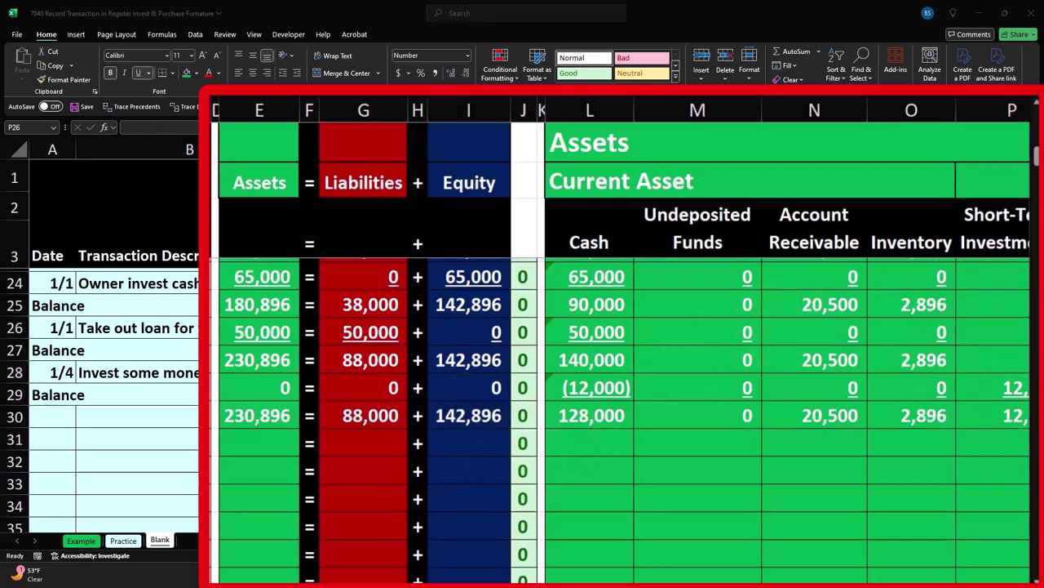
left_click_drag(612, 364, 648, 427)
key("Escape")
left_click(683, 393)
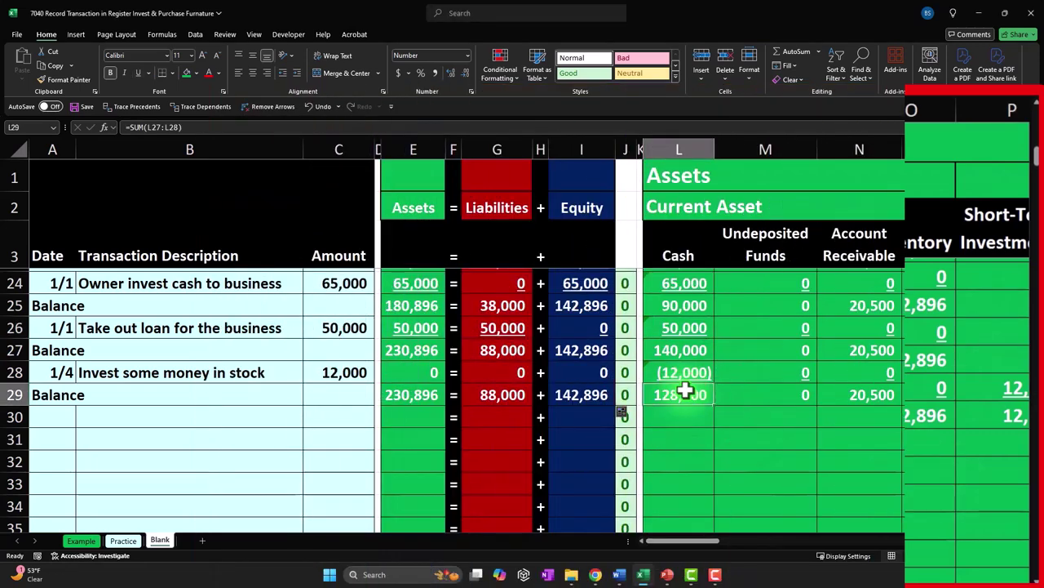
- Start a new transaction in row 30 dated 1/5 with the description "Buy furniture with cash"
left_click(77, 423)
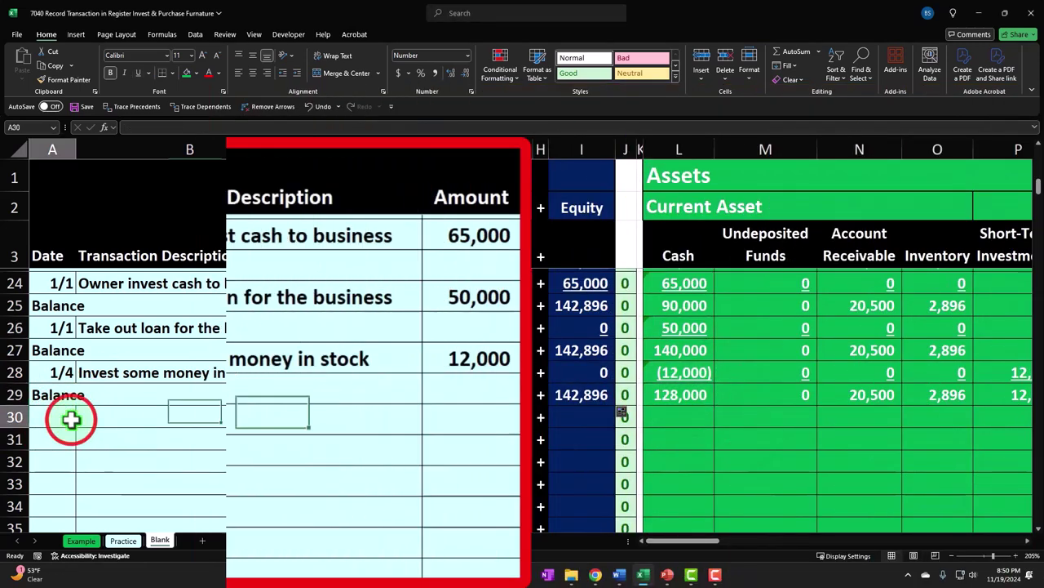
type("1/5")
key("Tab")
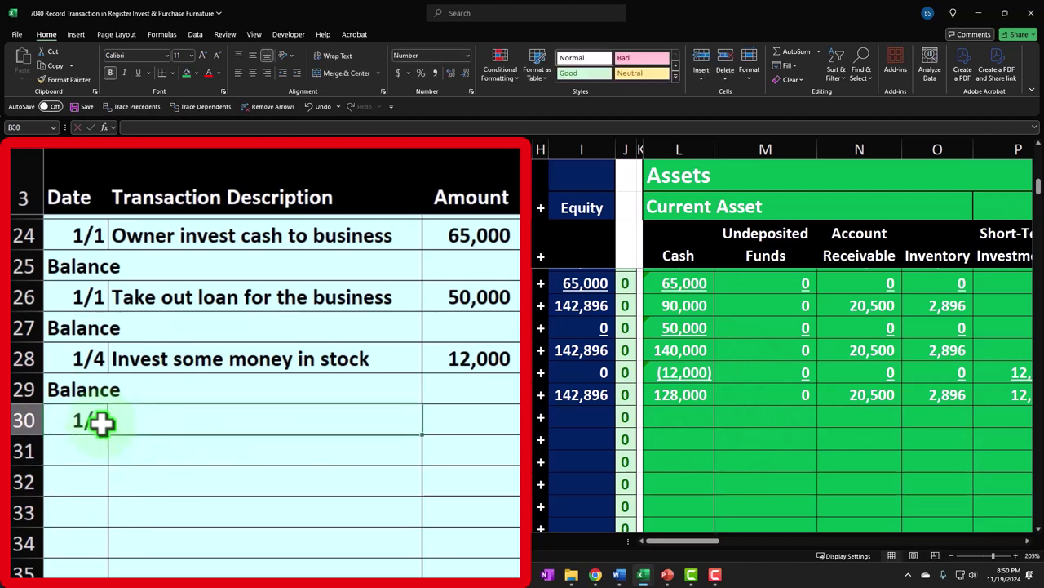
type("uy")
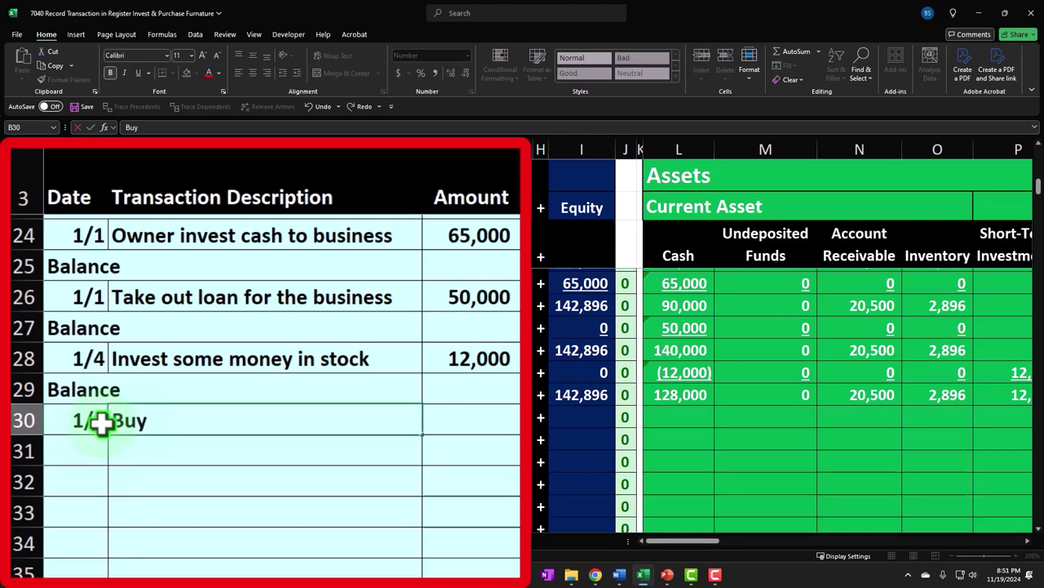
type(" furniture with w")
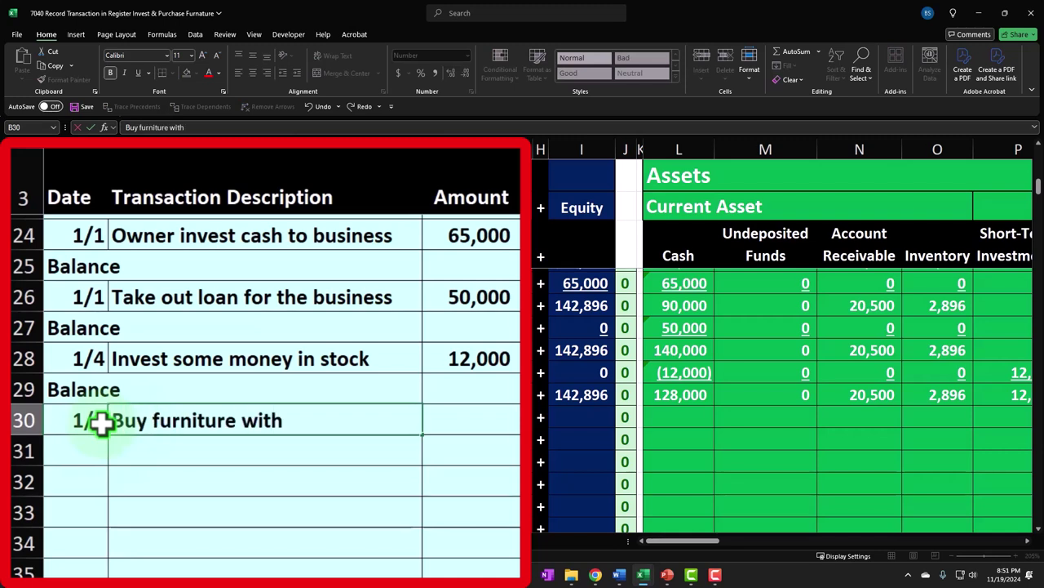
key("BackSpace")
type("cash")
- Enter 16,000 as the furniture purchase's amount in C30
key("Tab")
key("Tab")
key("Tab")
key("Tab")
key("Tab")
key("Tab")
key("Tab")
key("Tab")
key("Tab")
key("Tab")
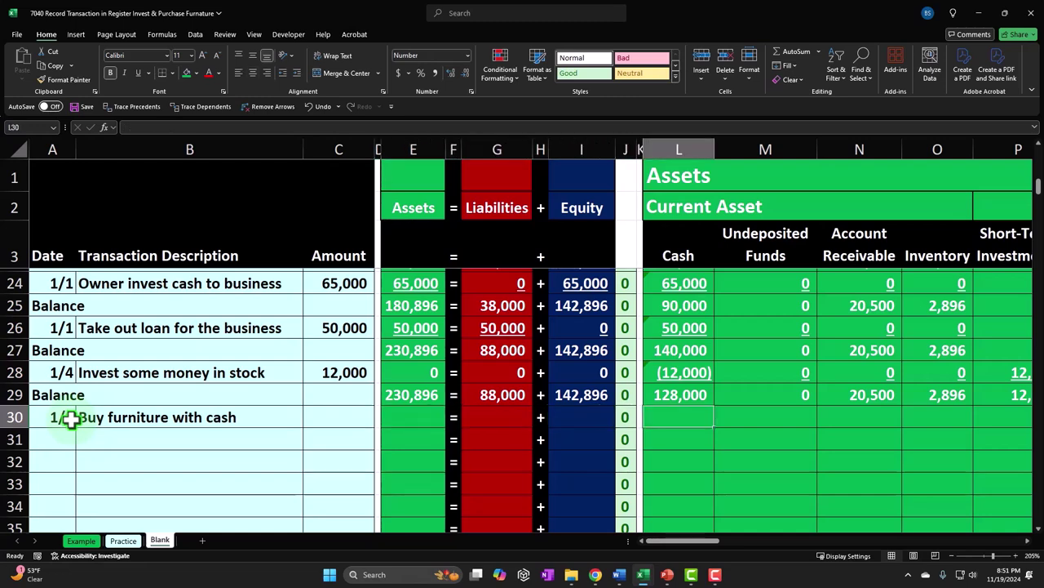
key("shift+Tab")
key("shift+Tab")
key("shift+Tab")
key("shift+Tab")
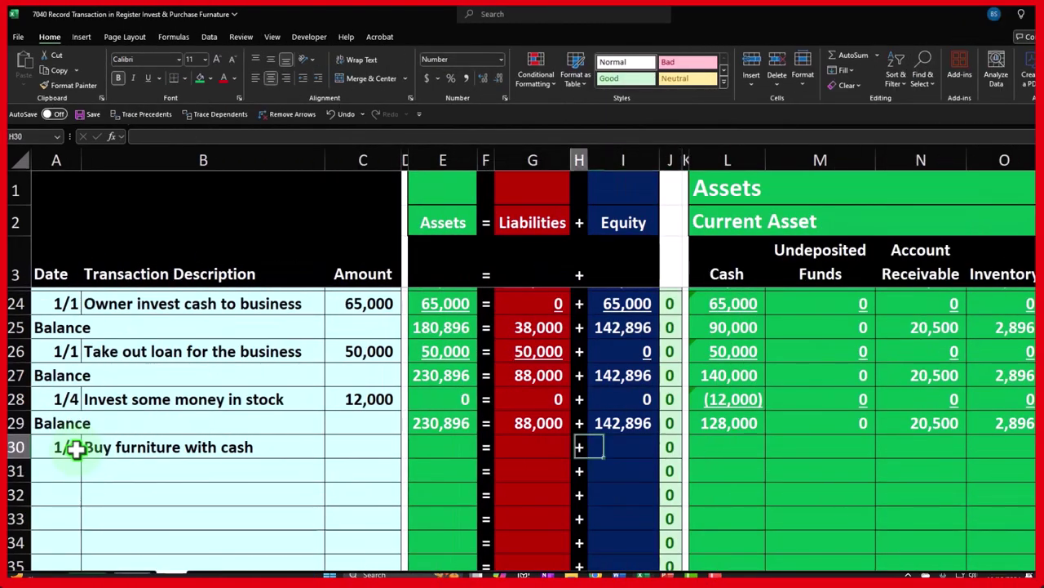
key("shift+Tab")
key("shift+Tab")
key("shift+Tab")
key("shift+Tab")
key("shift+Tab")
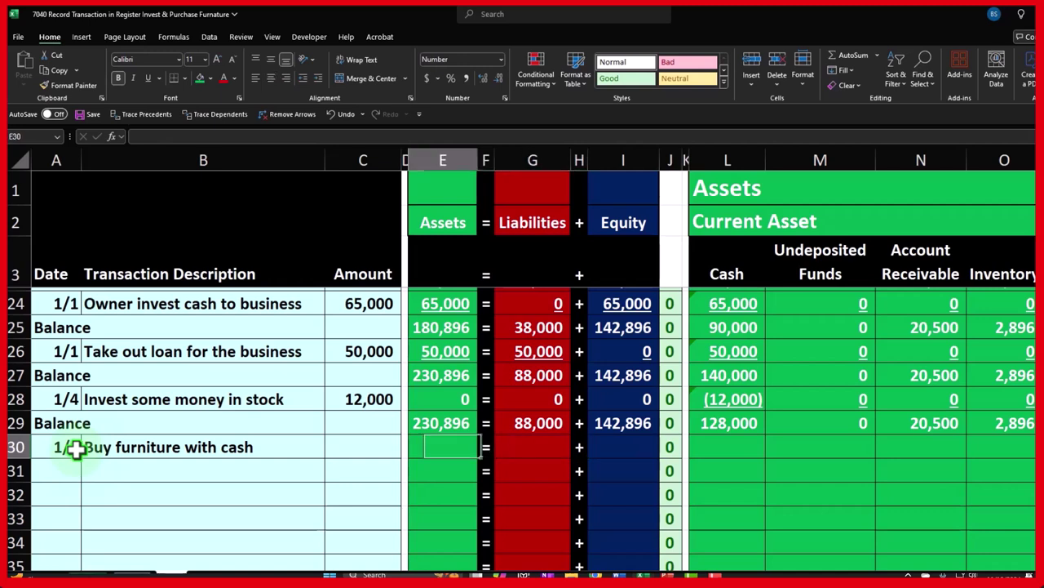
type("16000")
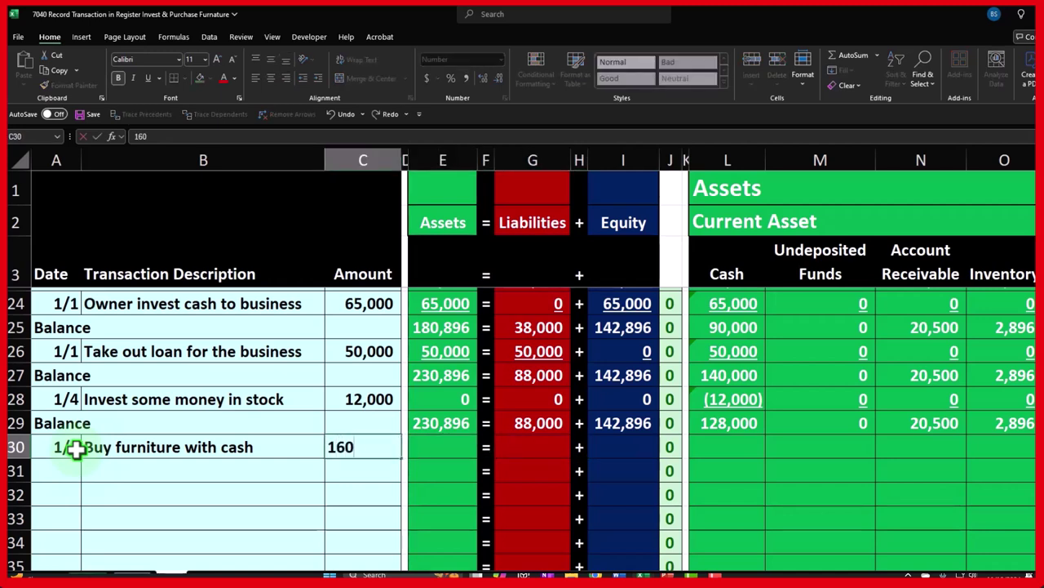
key("Return")
- Record the cash paid for the furniture in the Cash column of row 30 with a formula referencing the negative of C30
key("Tab")
key("Tab")
key("Tab")
key("Tab")
key("Tab")
key("Tab")
key("Tab")
key("Tab")
key("Tab")
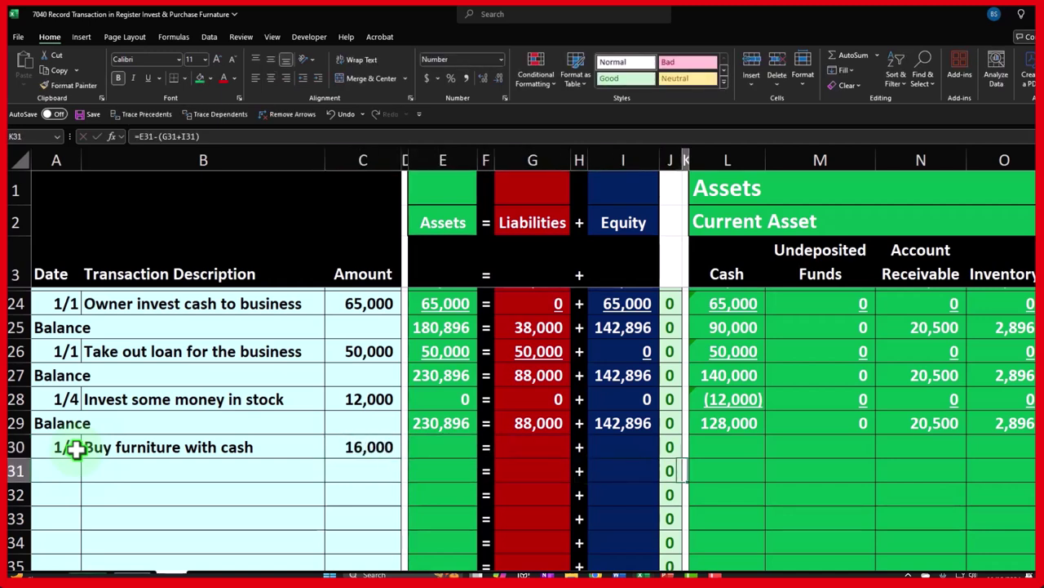
key("Up")
type("-")
key("Left")
key("Left")
key("Left")
key("Left")
key("Left")
key("Left")
key("Left")
key("Left")
key("Left")
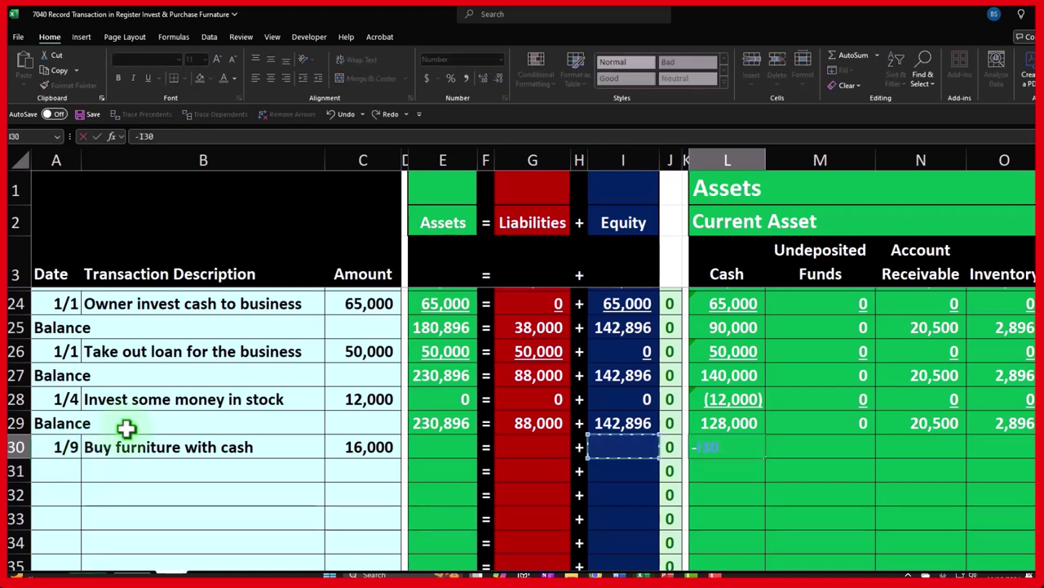
key("Return")
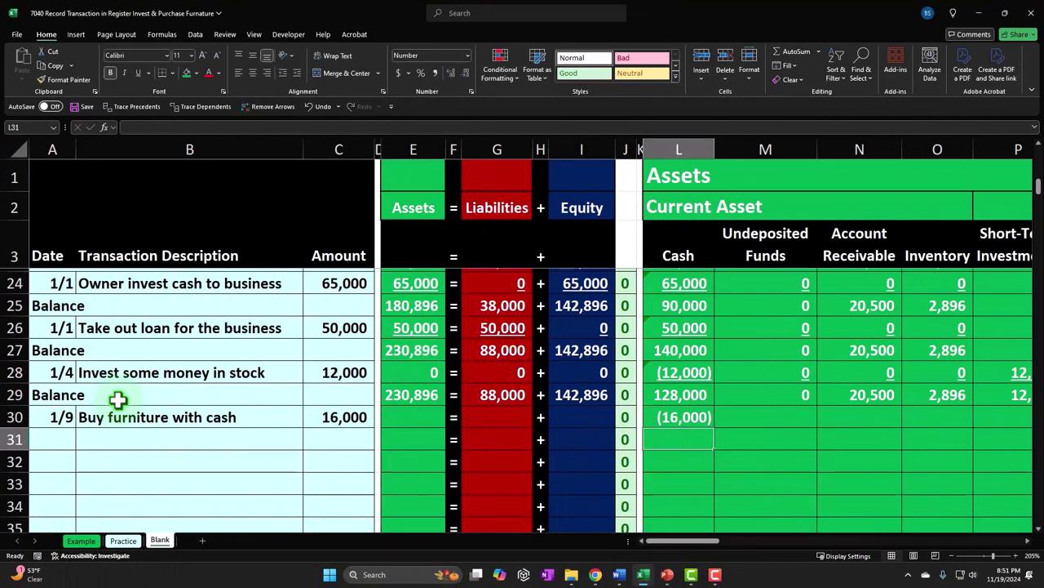
- Record the furniture purchase in the Furniture & Equipment column of row 30 with the formula =C30
key("Right")
key("Right")
key("Right")
key("Right")
key("Right")
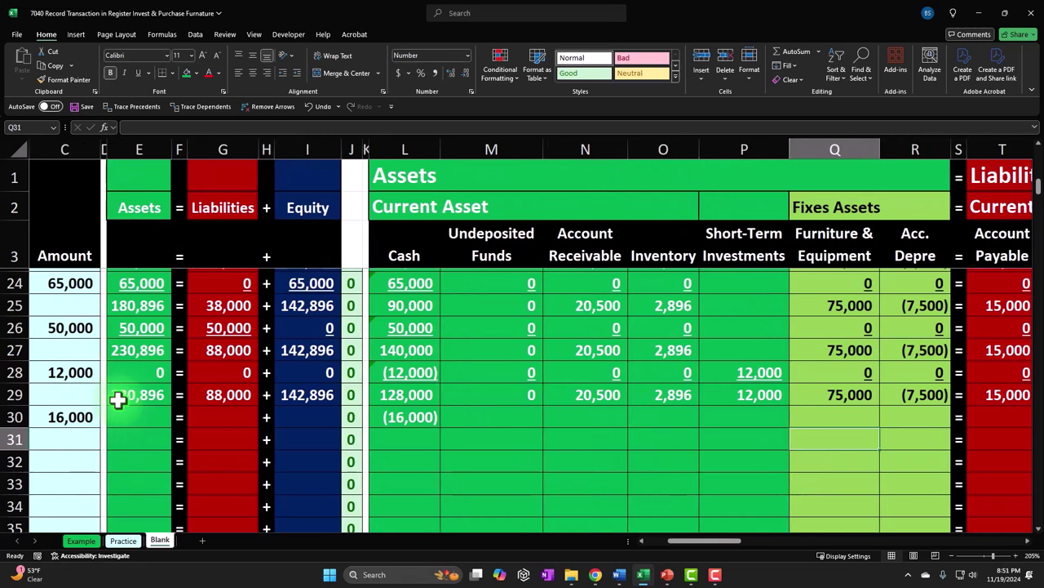
key("Up")
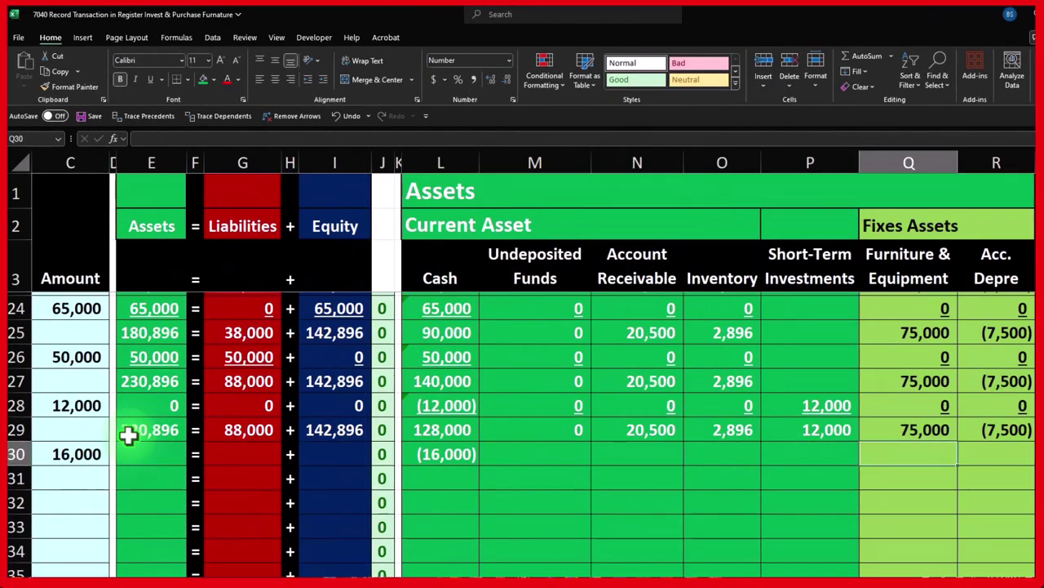
type("=")
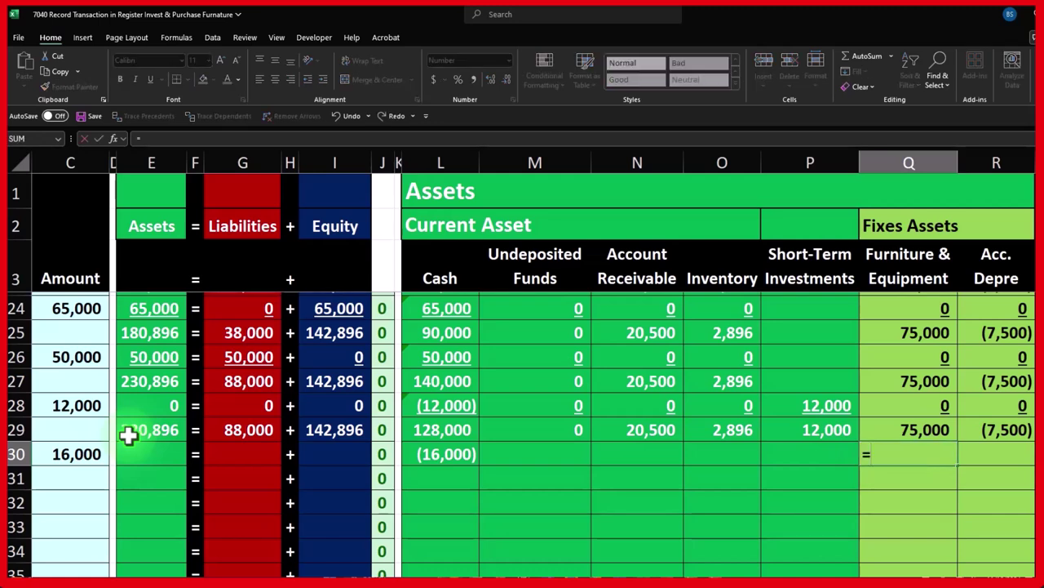
key("Left")
key("Left")
key("Left")
key("Left")
key("Left")
key("Left")
key("Left")
key("Left")
key("Left")
key("Left")
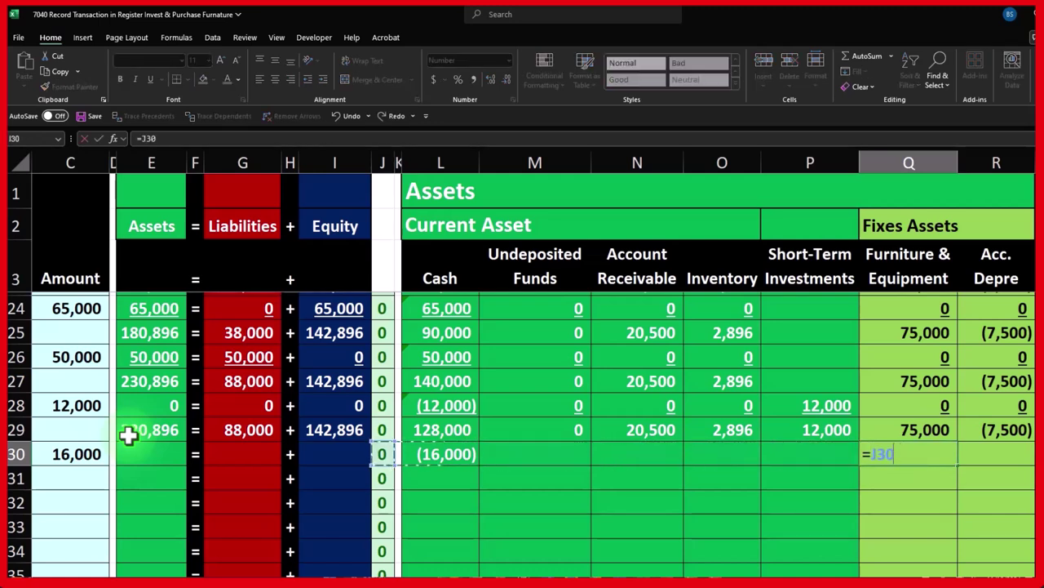
key("Left")
key("Left")
key("Left")
key("Left")
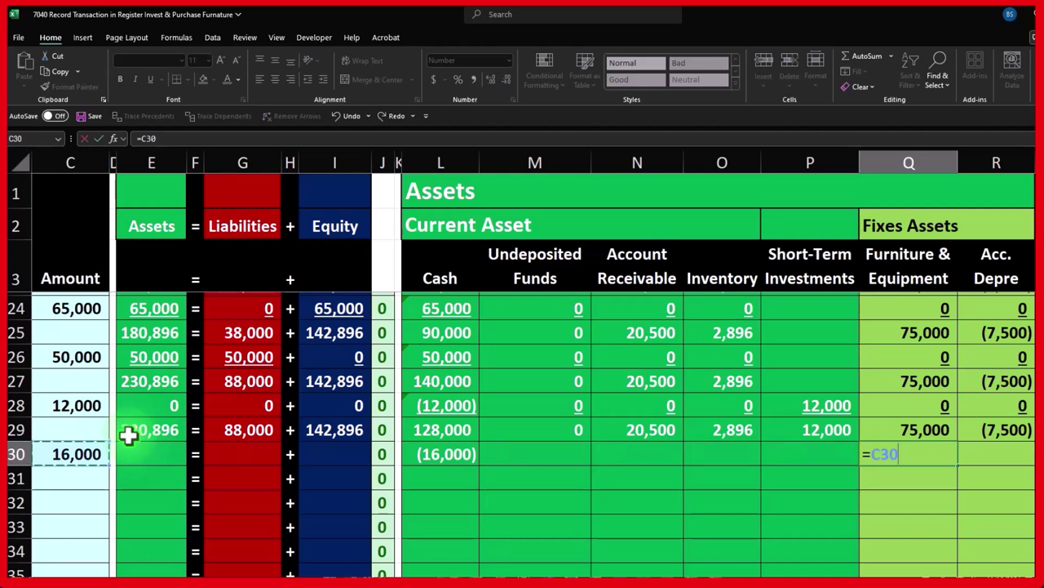
key("Return")
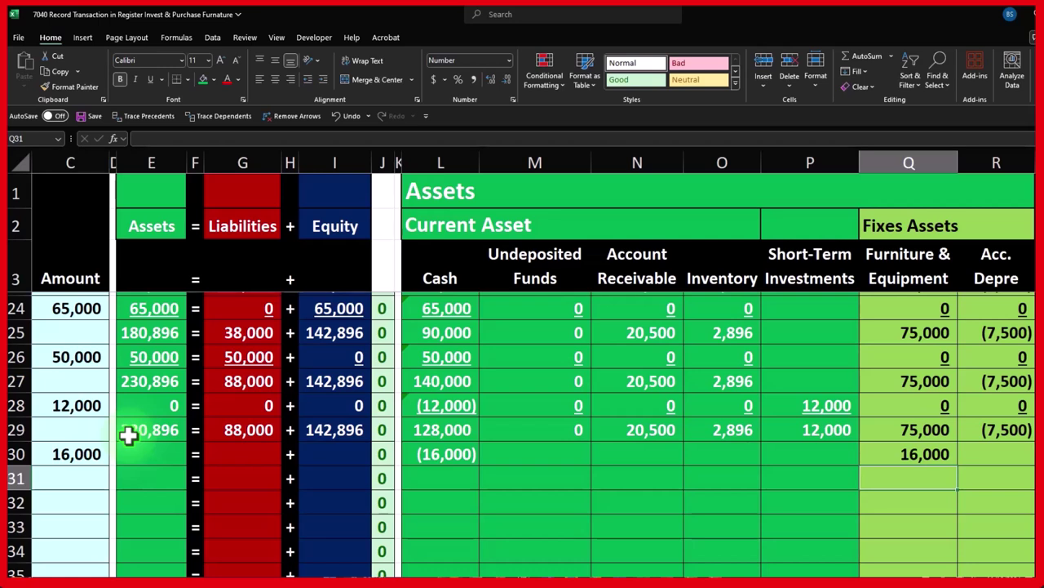
- Review the furniture purchase's effect along row 30, from the asset accounts through the liability, equity and income statement columns
left_click(471, 456)
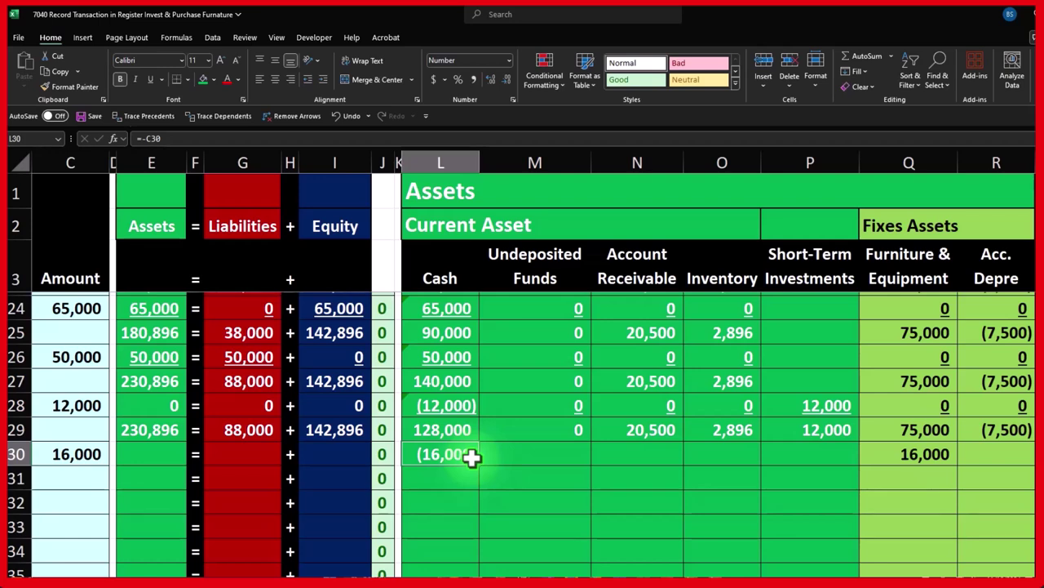
key("Right")
key("Right")
key("Right")
key("Right")
key("Right")
key("Right")
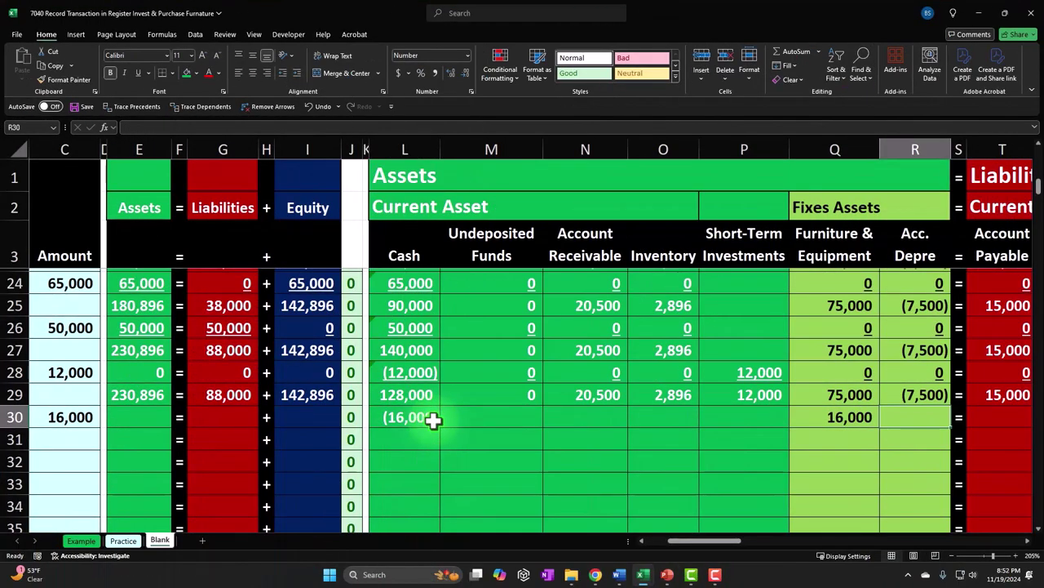
key("Left")
key("Right")
key("Right")
key("Right")
key("Right")
key("Right")
key("Right")
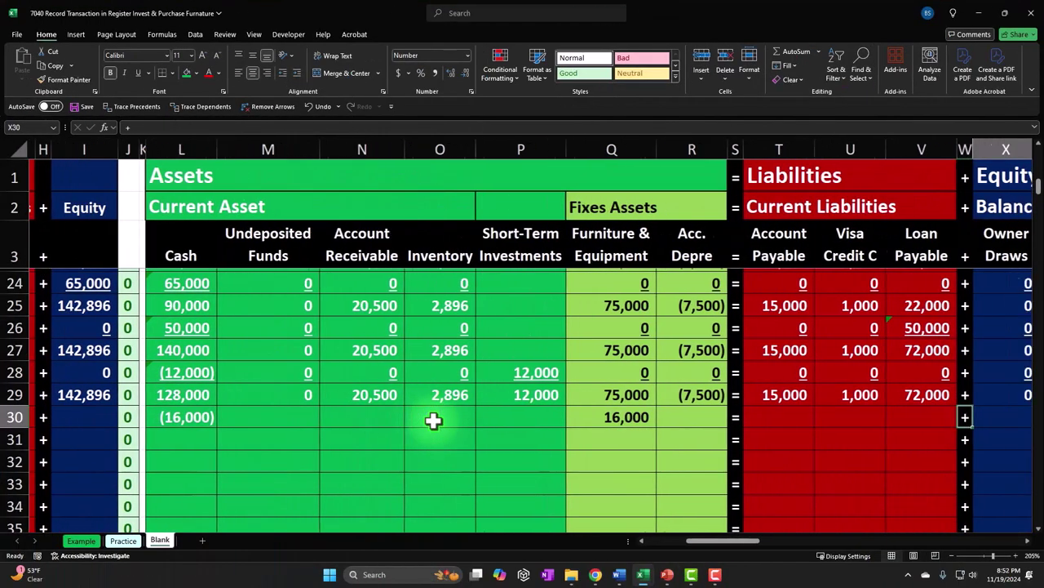
key("Right")
key("Right")
key("Right")
key("Right")
key("Right")
key("Right")
key("Right")
key("Right")
key("Right")
key("Right")
key("Right")
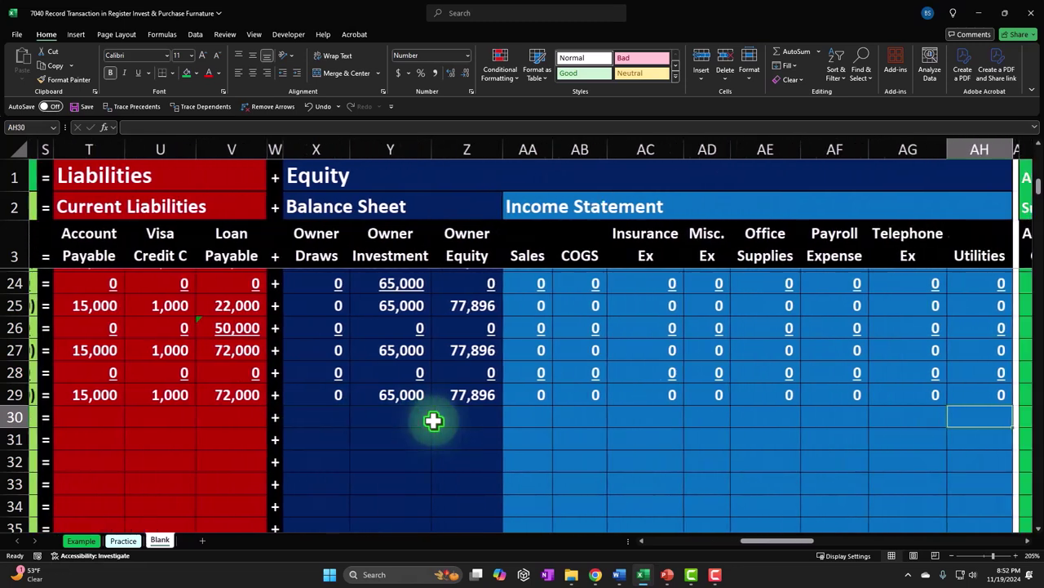
key("Right")
key("Left")
key("Left")
key("Left")
key("Left")
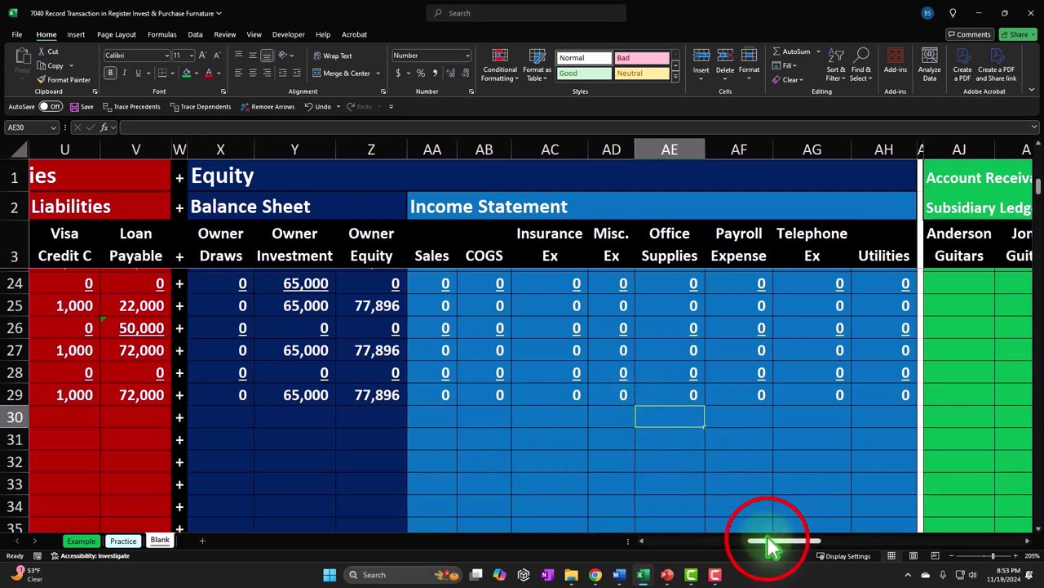
left_click_drag(771, 547, 692, 549)
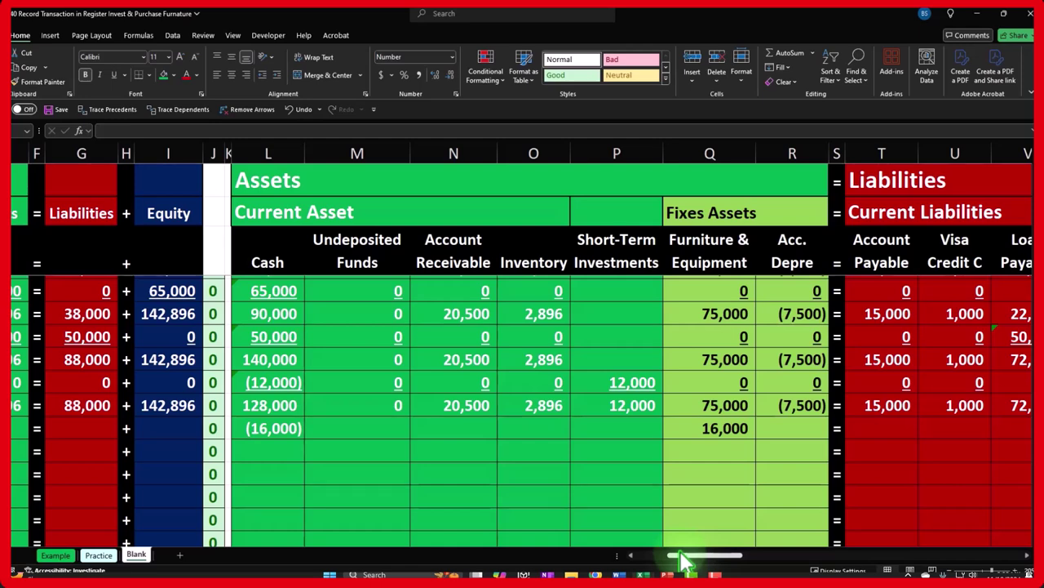
left_click_drag(684, 561, 760, 559)
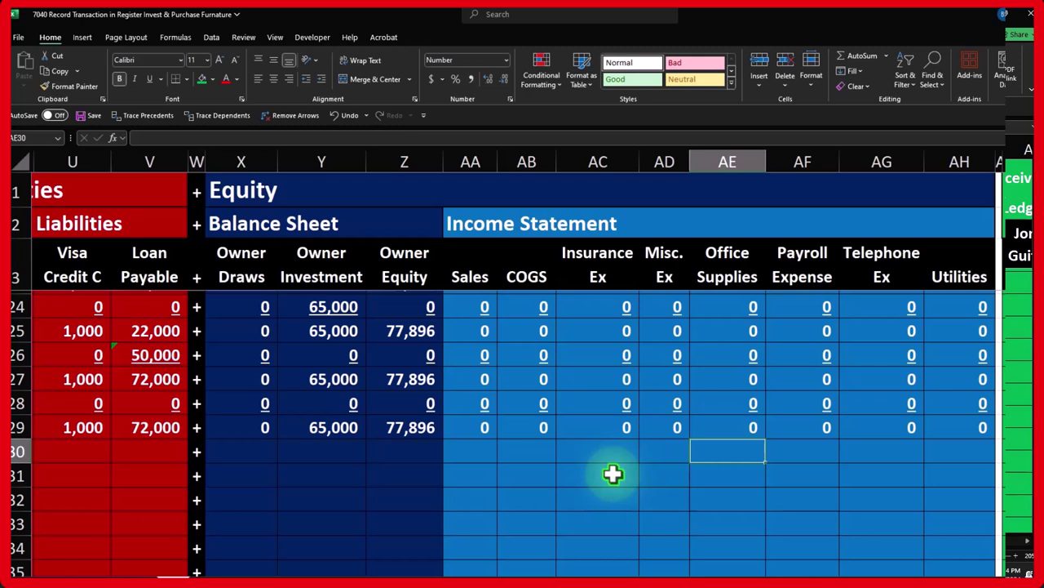
- Examine the Cash and Furniture & Equipment entries in row 30 and compare the Inventory and Furniture & Equipment account headings
key("Left")
key("Left")
key("Left")
key("Left")
key("Left")
key("Left")
key("Left")
key("Left")
key("Left")
key("Left")
key("Left")
key("Left")
key("Left")
key("Left")
key("Left")
key("Left")
key("Left")
key("Left")
key("Left")
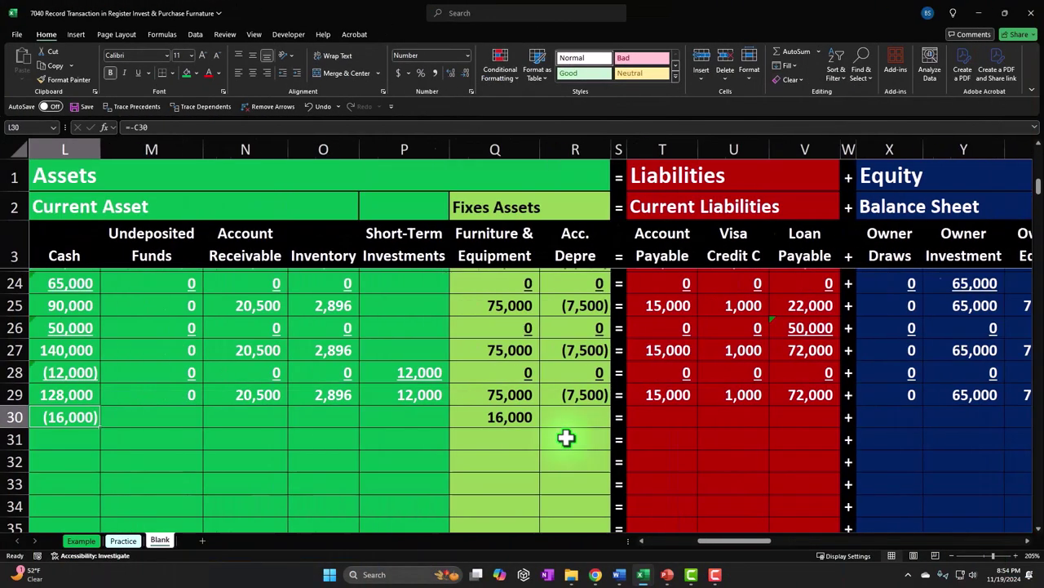
key("Left")
key("Left")
key("Left")
key("Right")
key("Right")
key("Right")
key("Right")
key("Right")
key("Right")
key("Right")
key("Right")
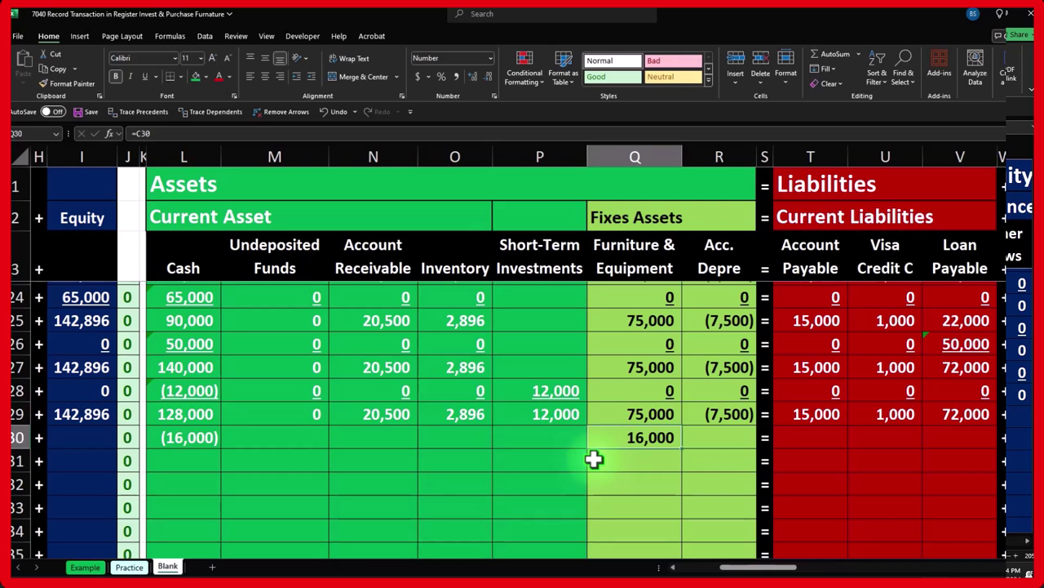
left_click(612, 257)
left_click(445, 252)
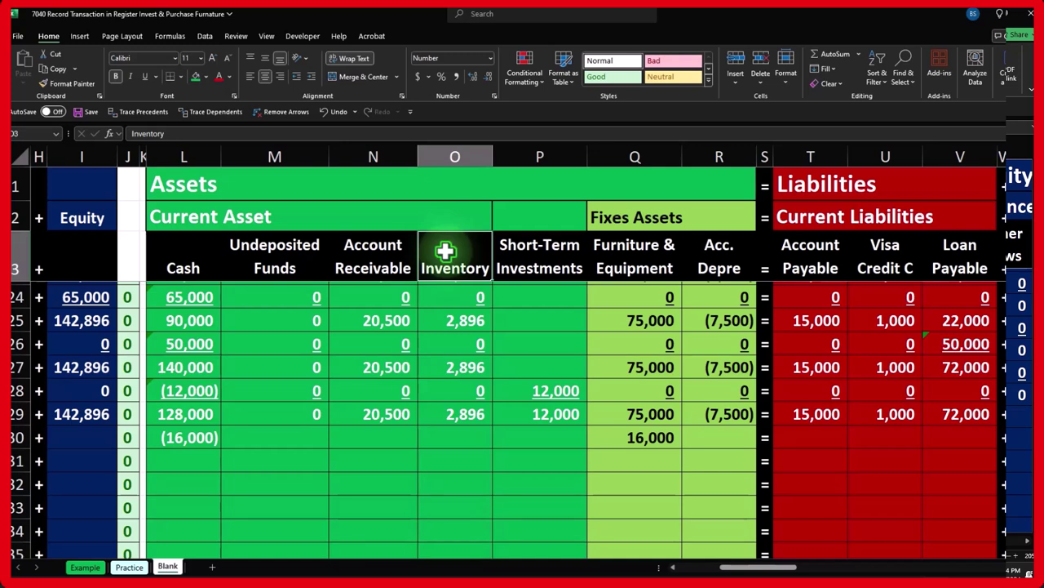
left_click(621, 244)
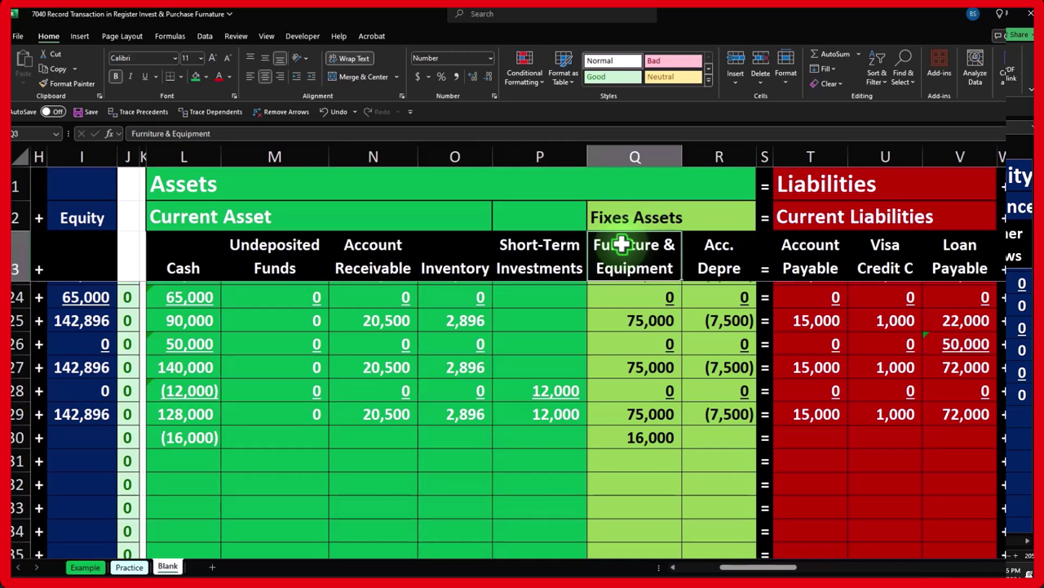
left_click(634, 437)
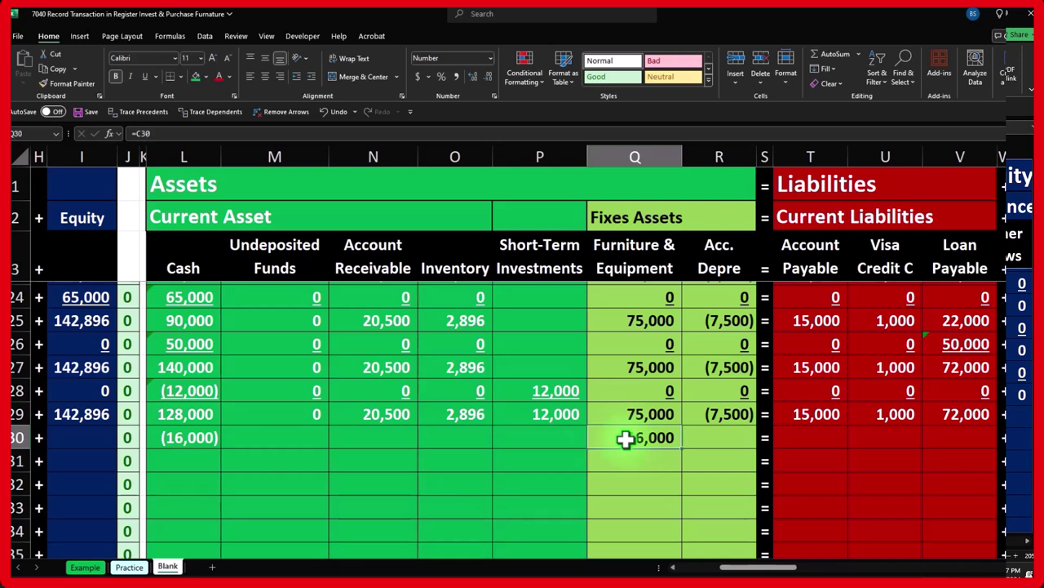
left_click(625, 265)
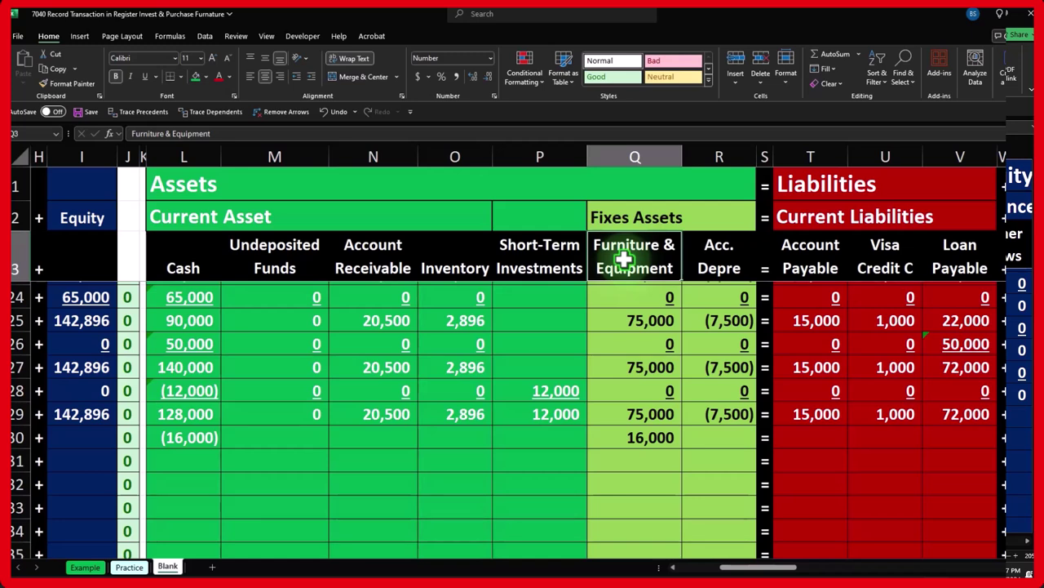
left_click(635, 434)
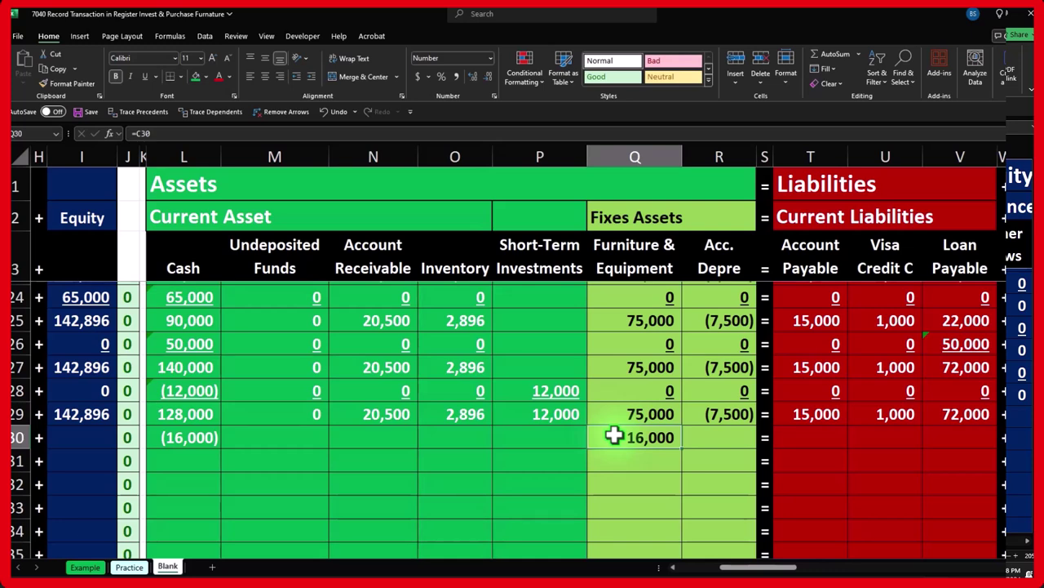
- Enter 0 in row 30 for the other asset accounts: Undeposited Funds, Account Receivable, Inventory, Short-Term Investments and Acc. Depre
key("Left")
key("Left")
key("Left")
key("Left")
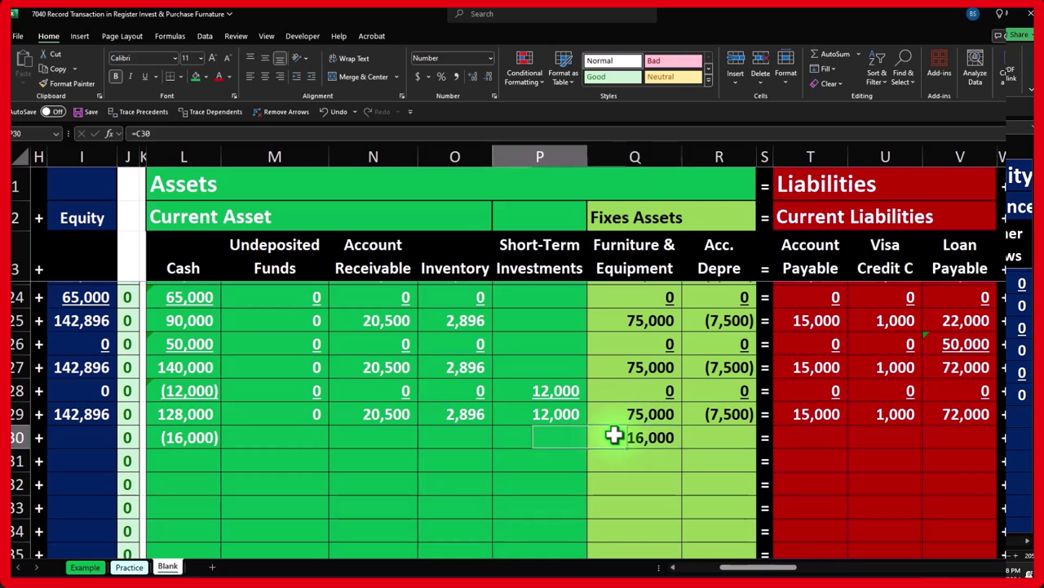
type("0")
key("Right")
type("0")
key("Right")
type("0")
key("Right")
type("0")
key("Right")
key("Right")
type("0")
key("Right")
- Enter 0 in row 30 for the liability accounts: Account Payable, Visa Credit C and Loan Payable
key("Right")
type("0")
key("Right")
type("0")
key("Right")
type("0")
key("Right")
- Enter 0 in row 30 for the balance sheet equity accounts: Owner Draws, Owner Investment and Owner Equity
key("Right")
type("0")
key("Right")
type("0")
key("Right")
key("Right")
- Enter 0 in row 30 for every income statement account from Sales to Utilities, and return to the row's Date cell
type("0")
key("Right")
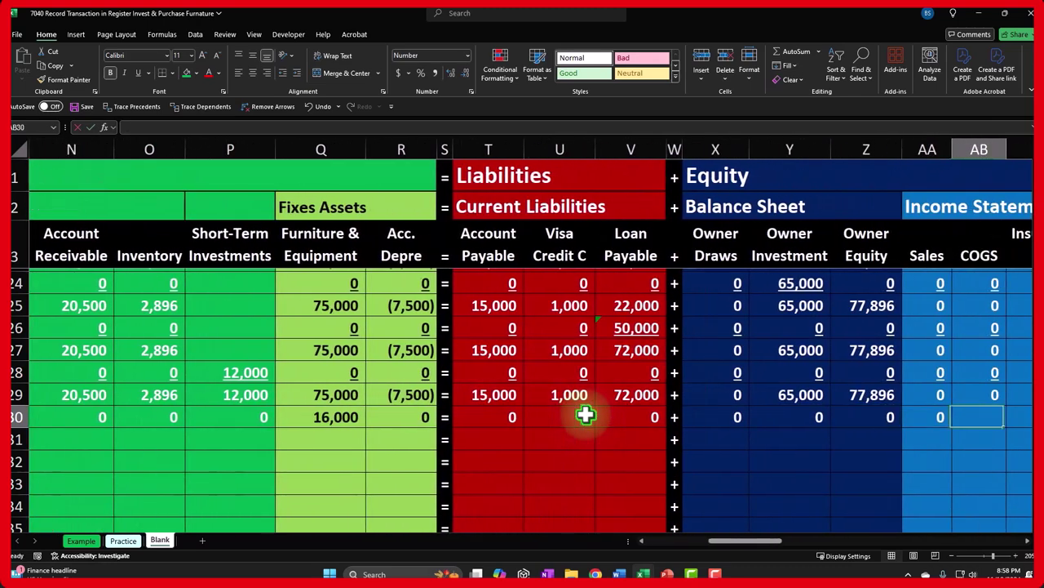
type("0")
key("Right")
key("0")
key("Right")
key("0")
key("Right")
key("0")
key("Right")
key("0")
key("Right")
type("0")
key("Right")
type("0")
key("Right")
key("Left")
key("Left")
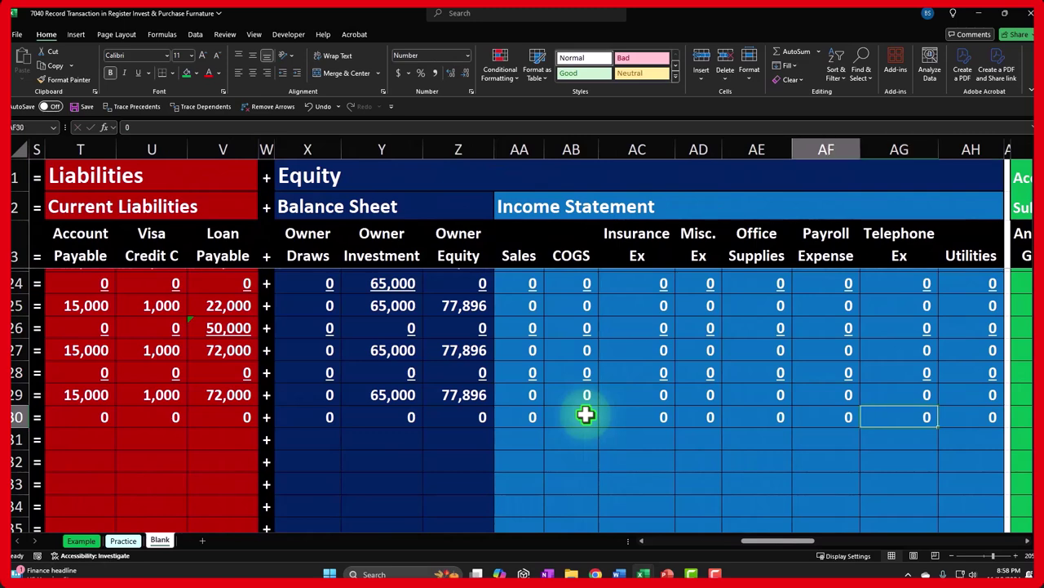
key("ctrl+Left")
key("ctrl+Left")
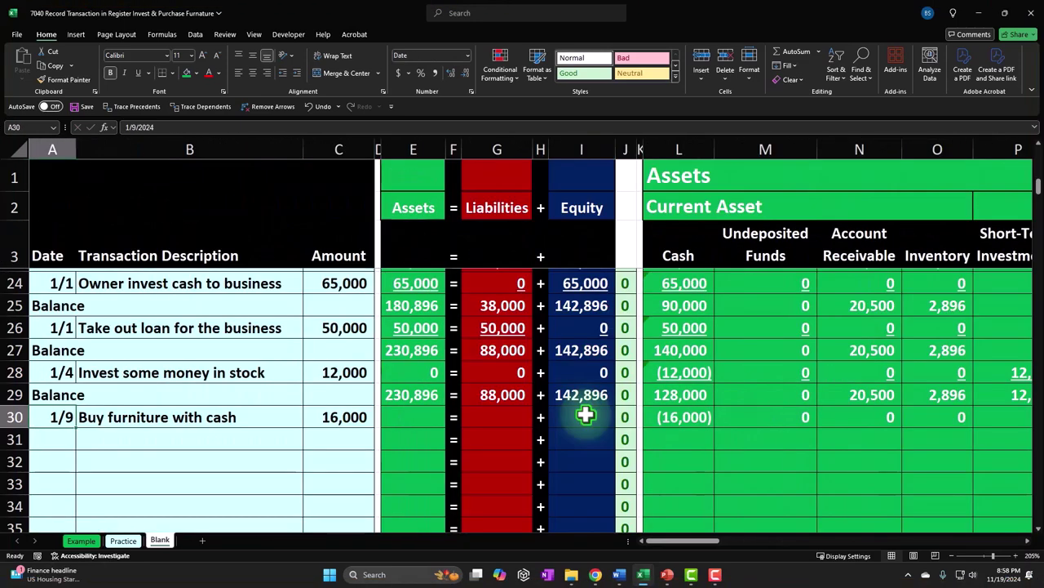
- Copy the Assets, Liabilities and Equity total formulas from row 29 down to row 30
left_click(419, 395)
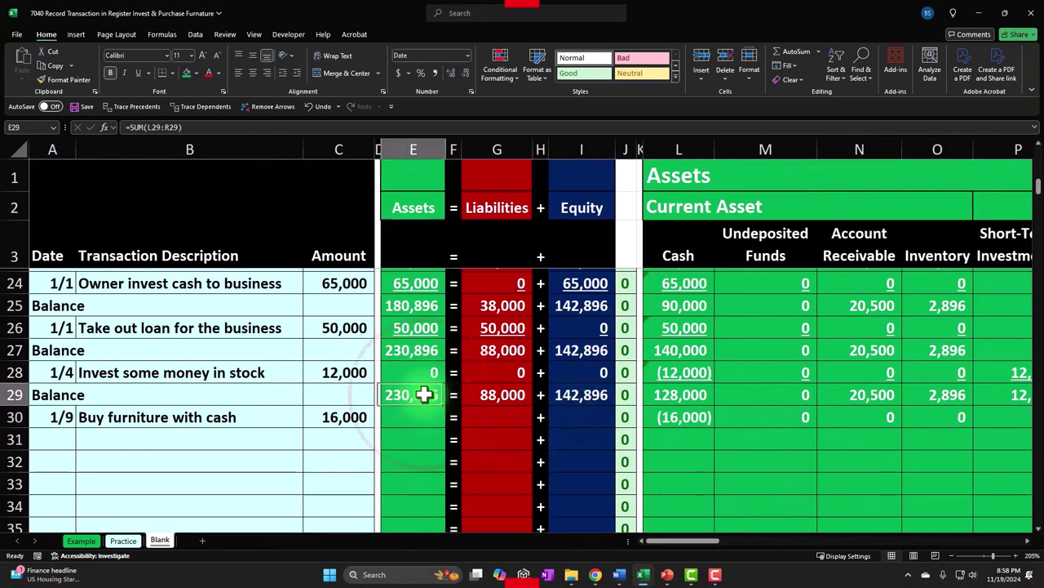
left_click_drag(440, 406, 443, 426)
left_click(514, 395)
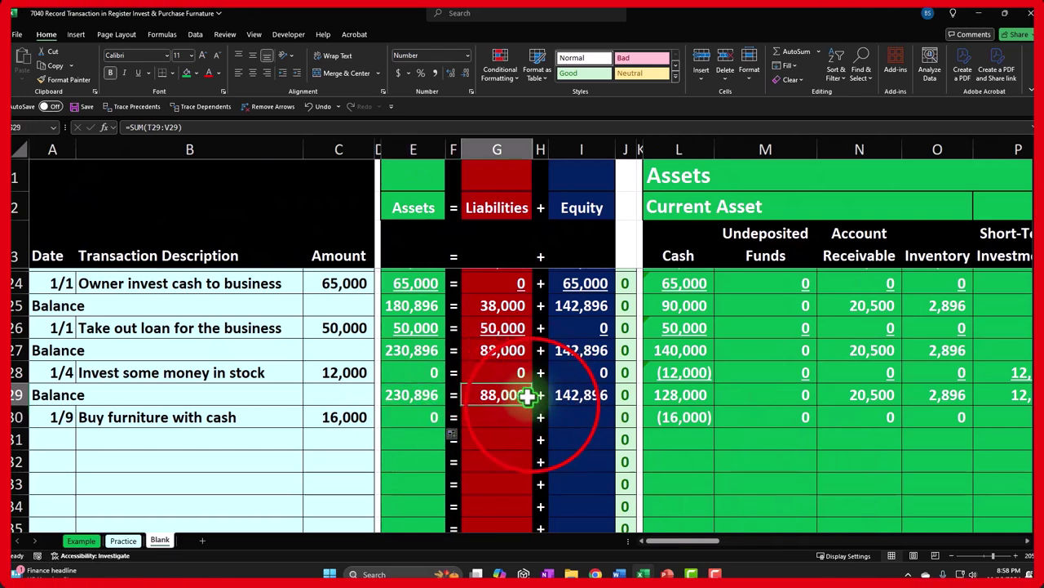
left_click_drag(534, 405, 534, 423)
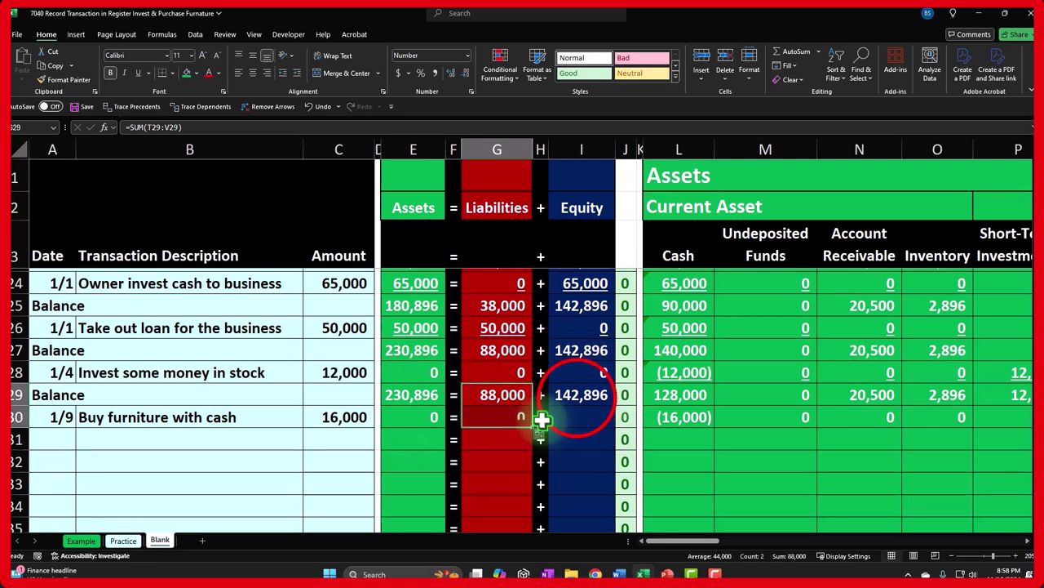
left_click(577, 398)
left_click_drag(614, 406, 611, 419)
- Underline the Assets, Liabilities and Equity totals in the row 27 balance
left_click(424, 372)
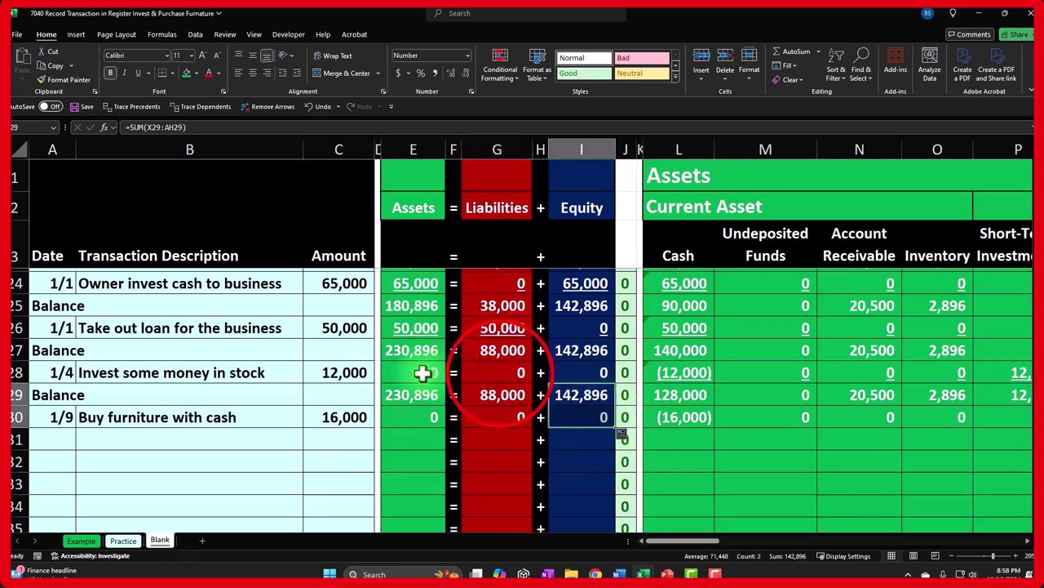
left_click(491, 373, "ctrl")
left_click(595, 374, "ctrl")
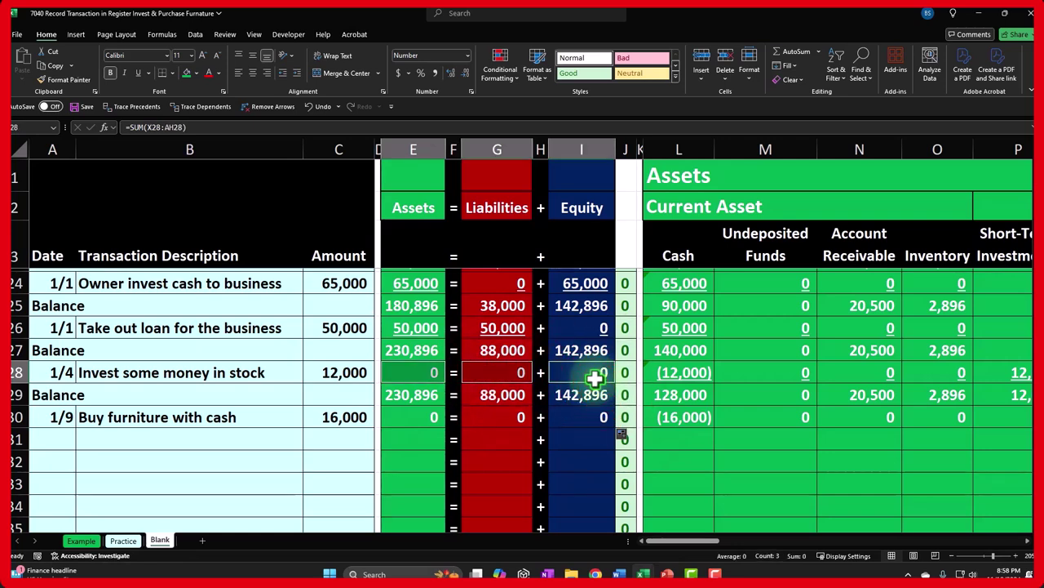
left_click(413, 350)
left_click(479, 350, "ctrl")
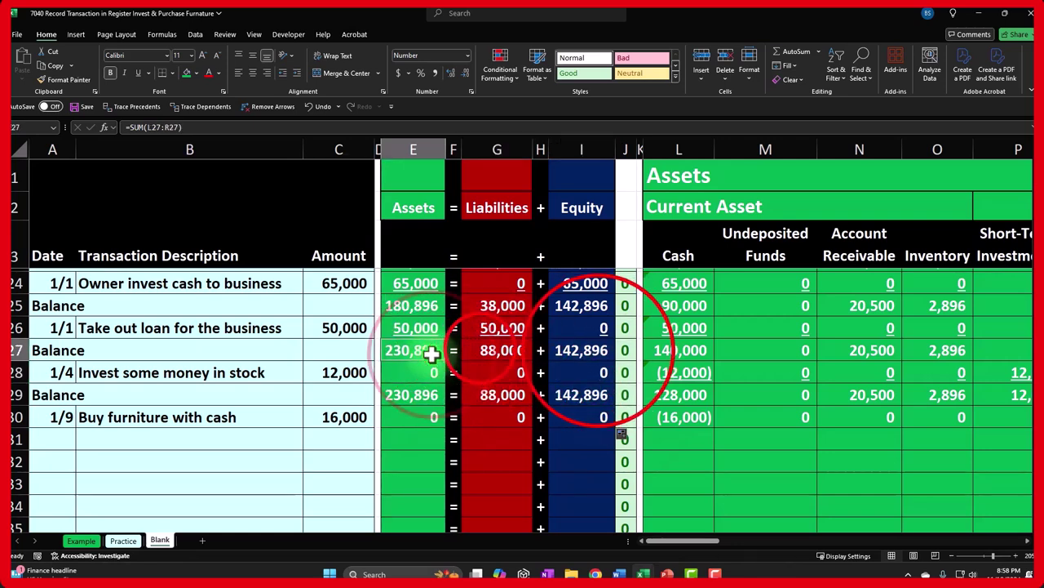
left_click(602, 350, "ctrl")
left_click(138, 73)
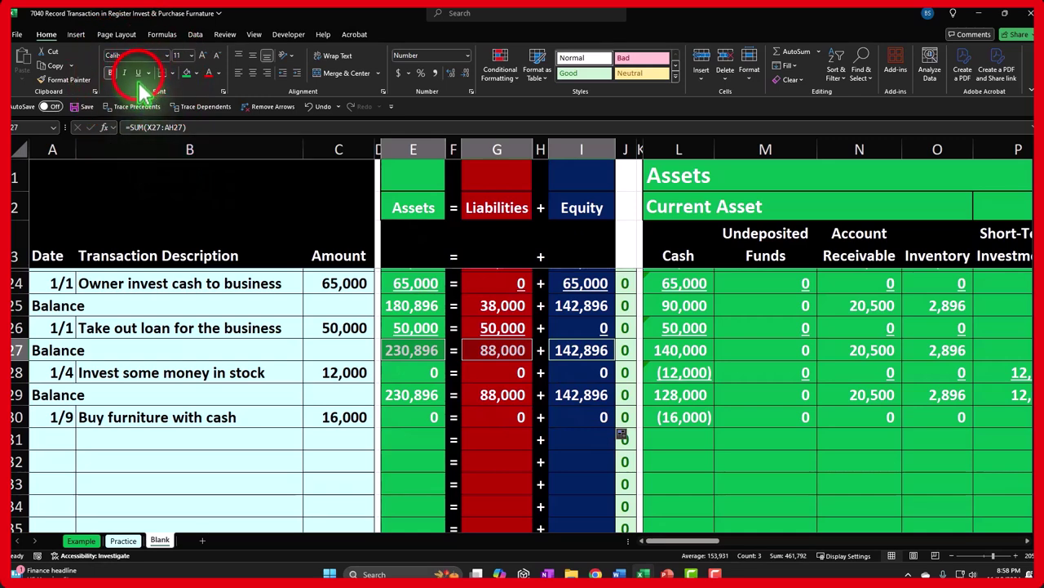
- Underline the Assets, Liabilities and Equity totals in the row 29 balance
left_click(413, 395)
left_click(500, 395, "ctrl")
left_click(581, 395, "ctrl")
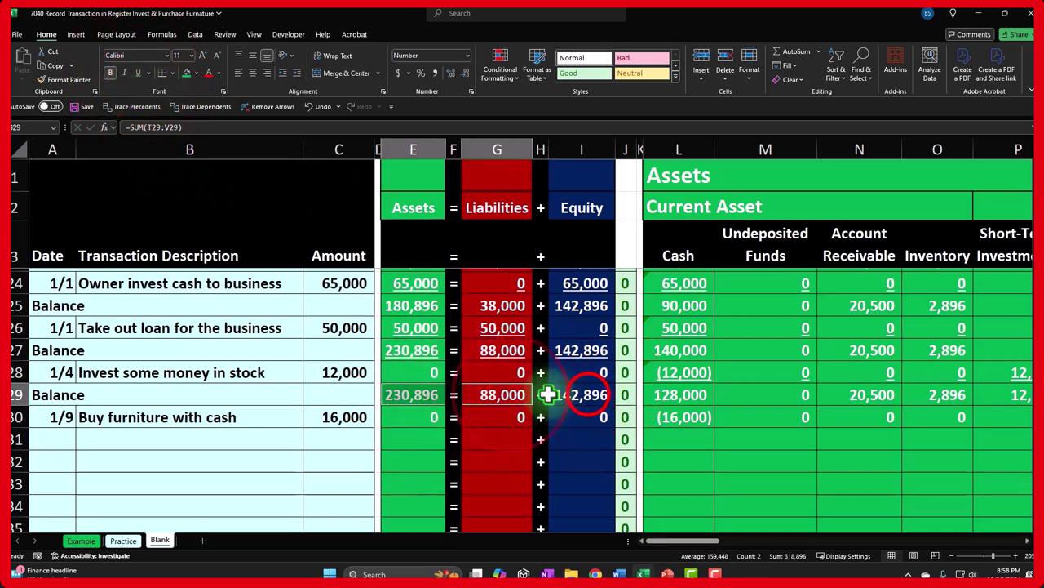
left_click(138, 72)
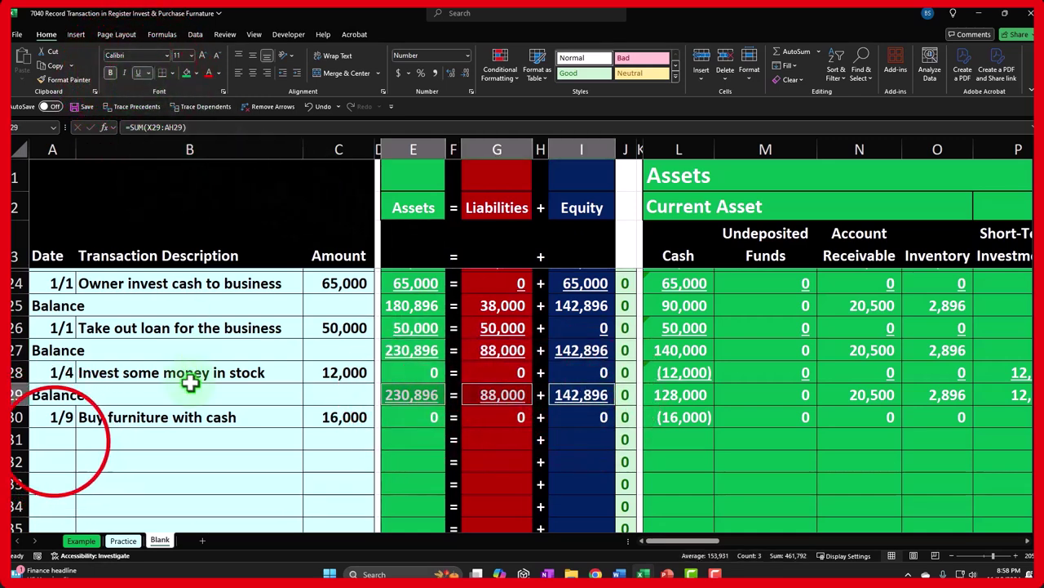
- Label row 31 as Balance in column A with a formula referencing the label in row 29
left_click(57, 441)
type("=")
key("Up")
key("Up")
key("Return")
- Calculate the Cash balance in L31 with a SUM of the Cash cells in rows 29 and 30
key("Right")
key("Right")
key("Right")
key("Right")
key("Right")
key("Right")
key("Right")
key("Right")
key("Right")
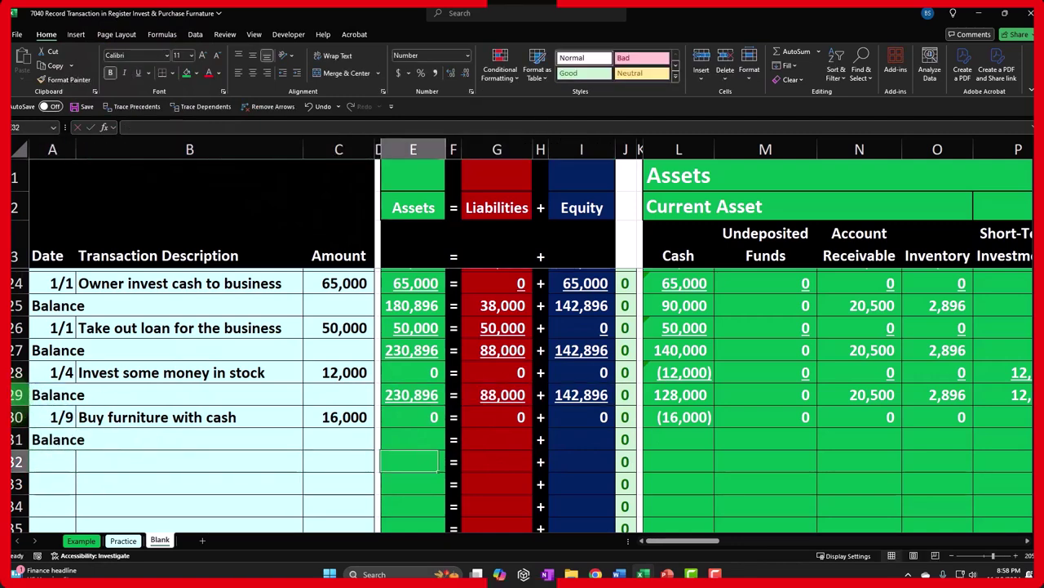
key("Up")
key("Right")
key("Right")
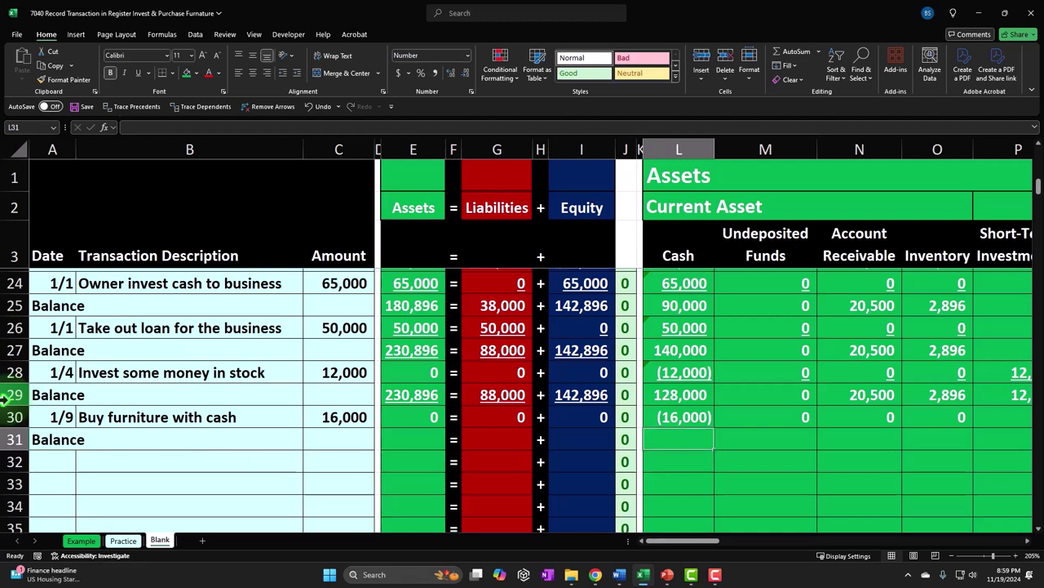
type("=sum(")
key("Up")
key("shift+Up")
key("Return")
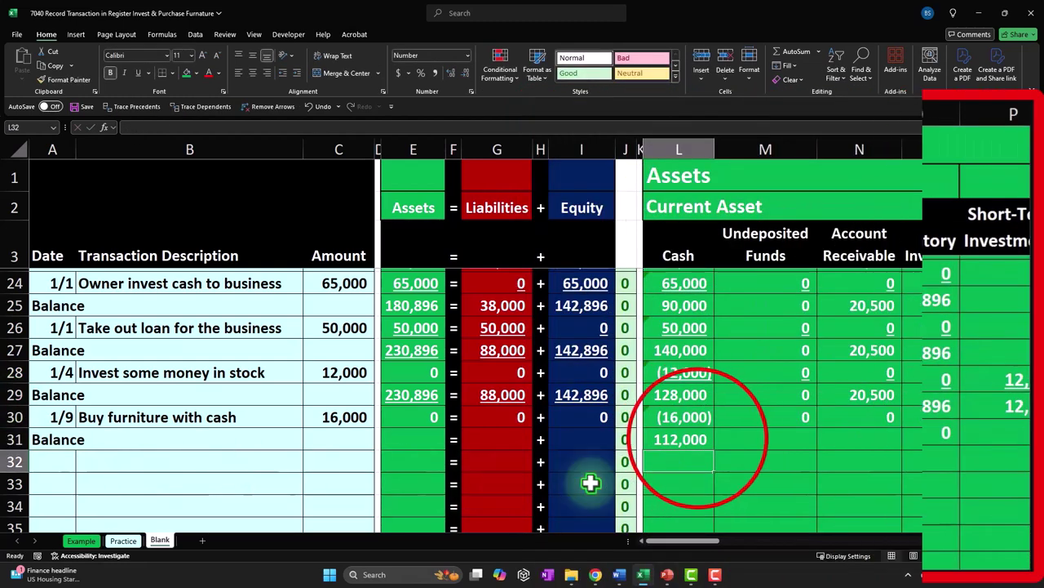
- Copy the Cash balance formula across row 31 to the other asset accounts, from Undeposited Funds to Acc. Depre
left_click(694, 440)
key("ctrl+c")
left_click_drag(755, 440, 576, 441)
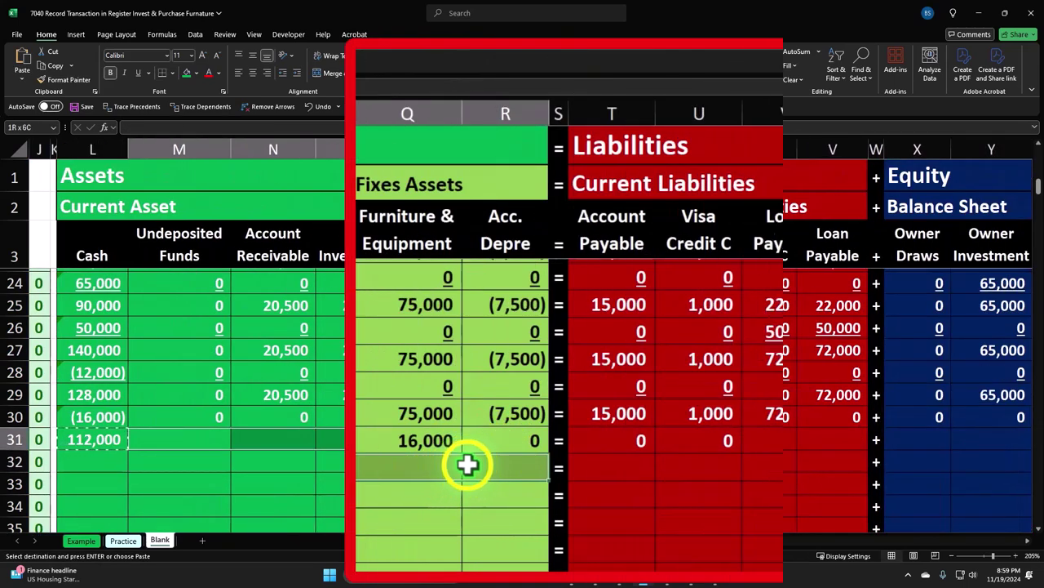
right_click(467, 464)
left_click(541, 114)
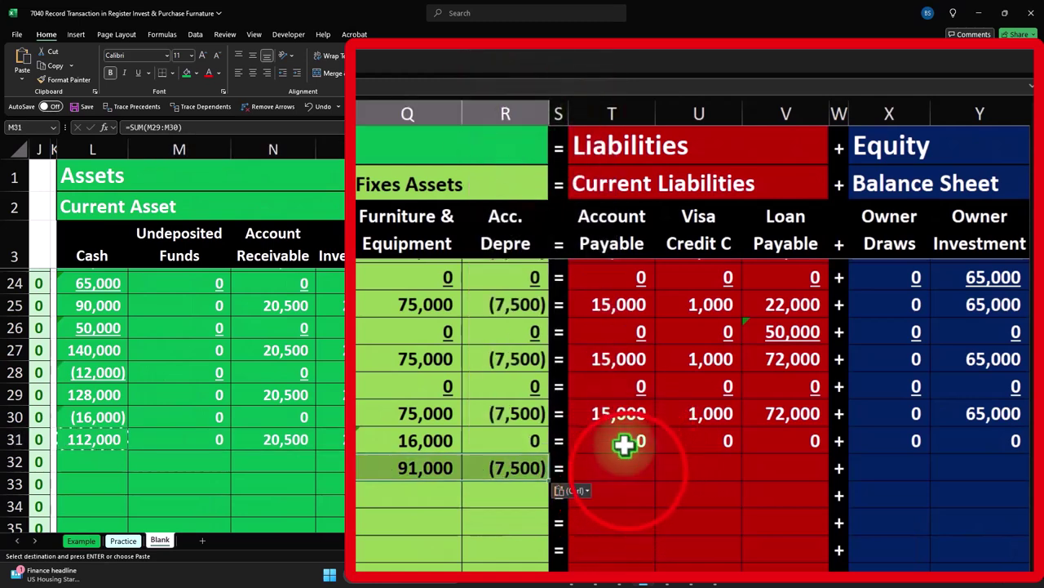
- Paste the copied balance formula in row 31 across the liability accounts and all equity accounts from Owner Draws to Utilities
left_click_drag(625, 469, 769, 469)
right_click(770, 467)
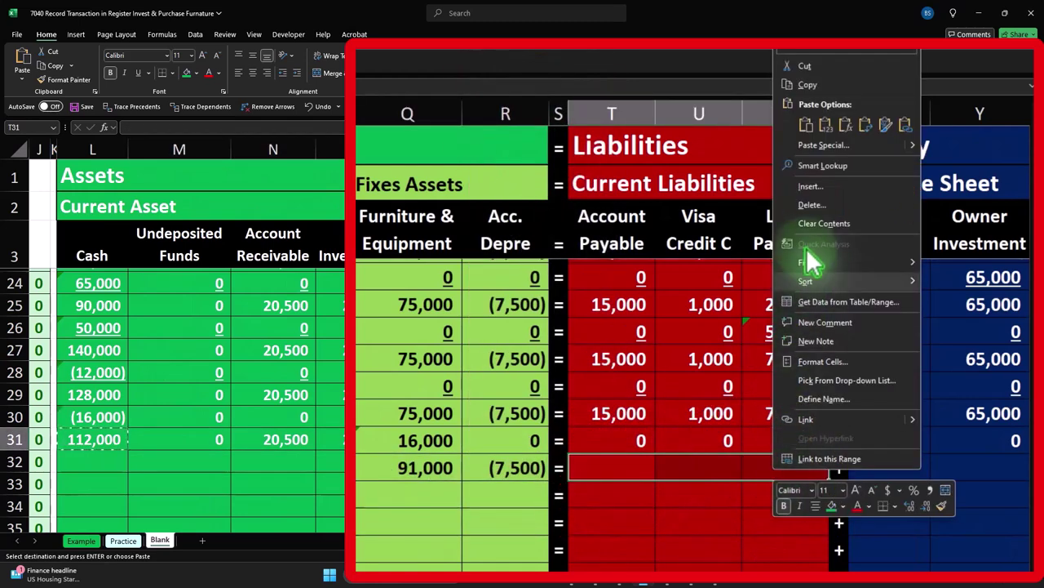
left_click(806, 124)
left_click_drag(900, 426, 1014, 443)
right_click(987, 444)
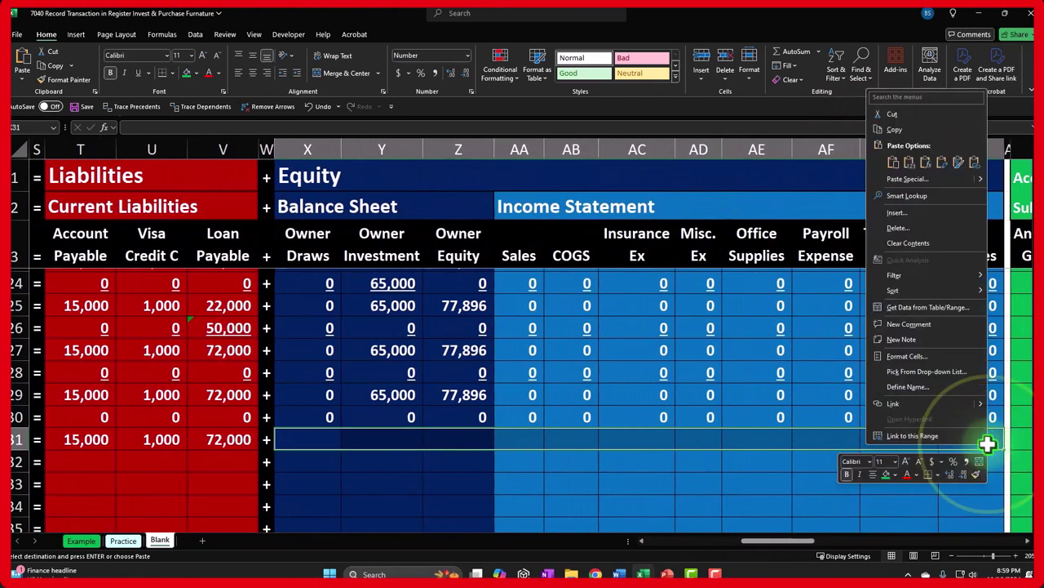
left_click(926, 163)
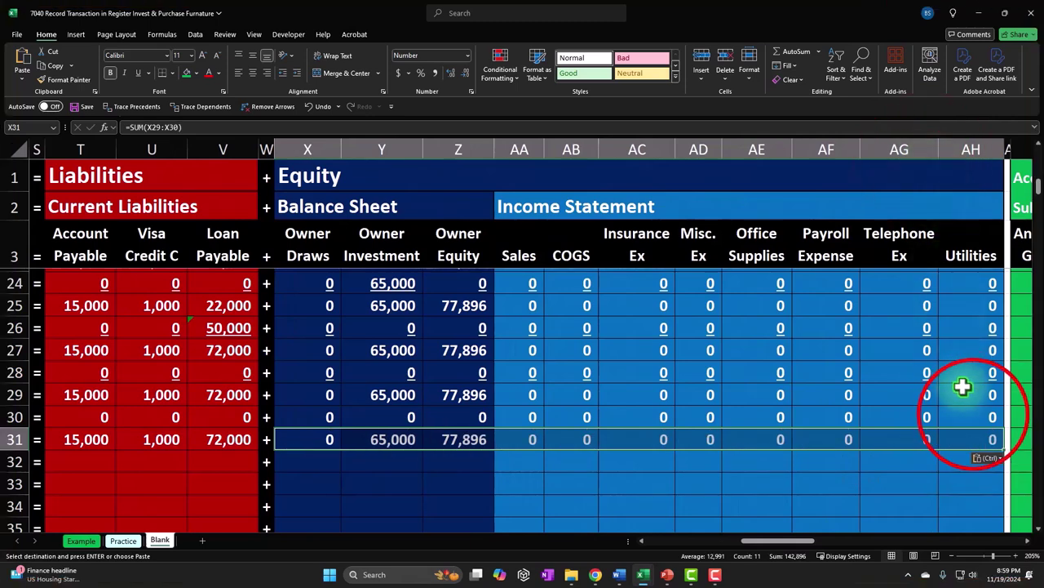
- Underline the row 30 entries across all equity, liability and asset accounts
left_click_drag(974, 413, 295, 426)
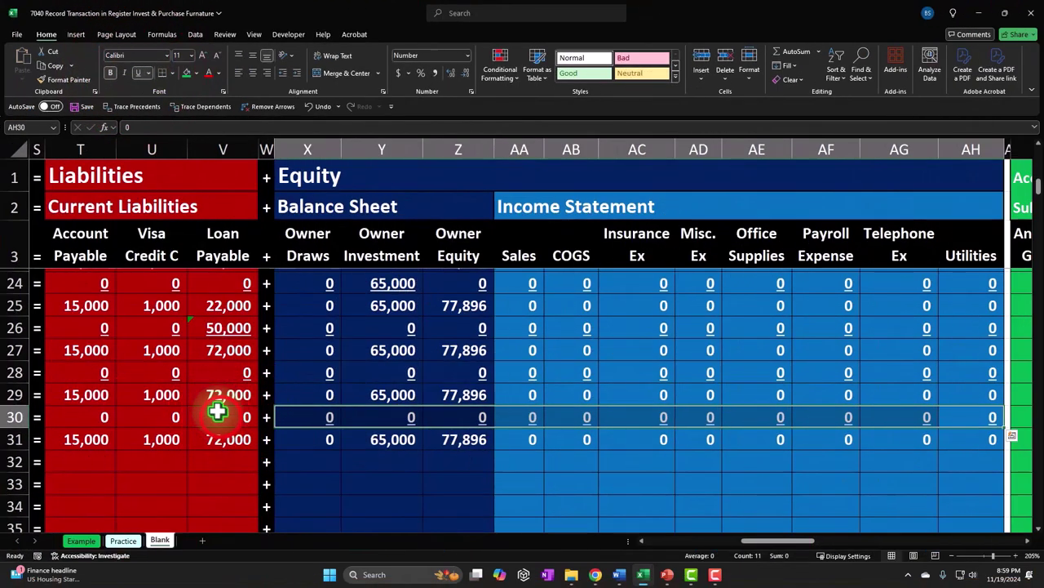
left_click_drag(217, 411, 355, 420)
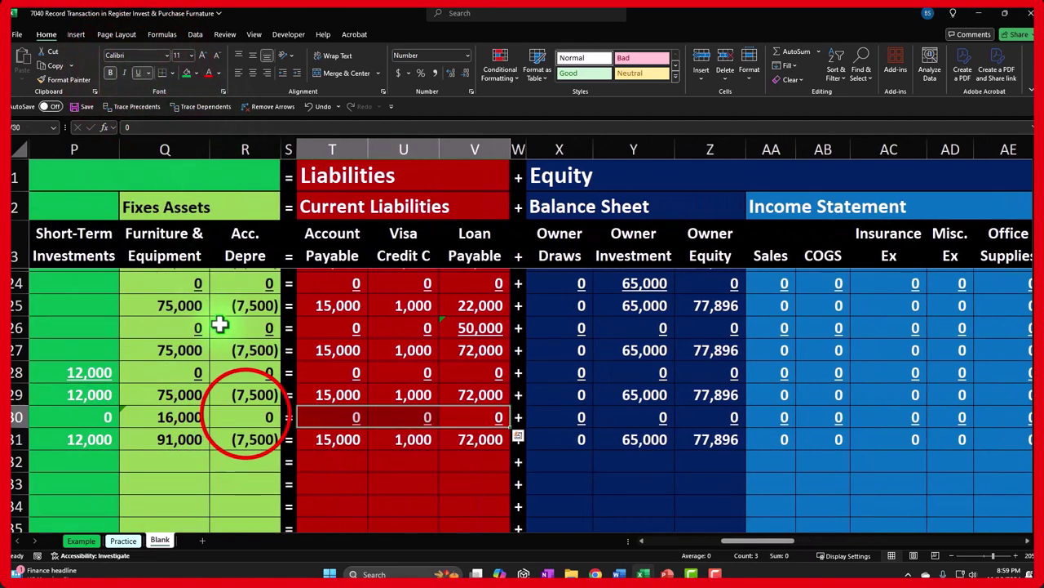
left_click_drag(275, 413, 31, 418)
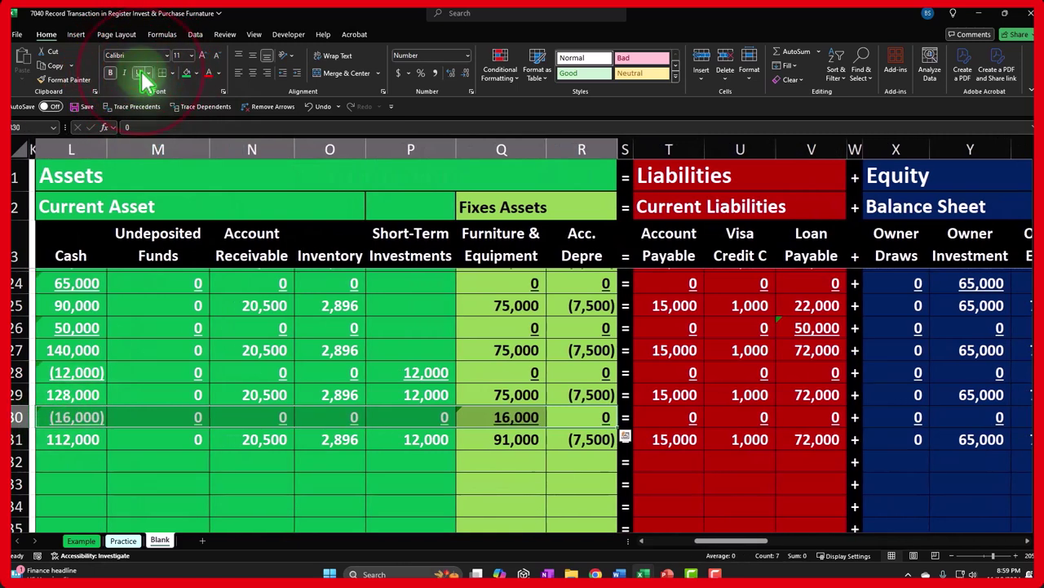
- Enter a new transaction in row 32 dated 1/11, described as Buy furniture with cash, with an amount of 7,000
key("Down")
key("Home")
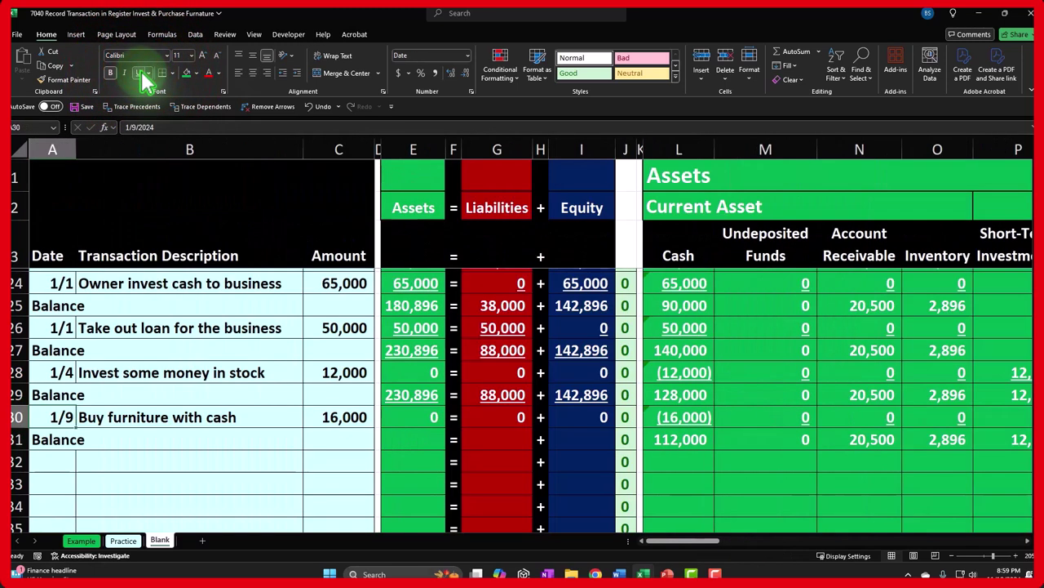
key("Down")
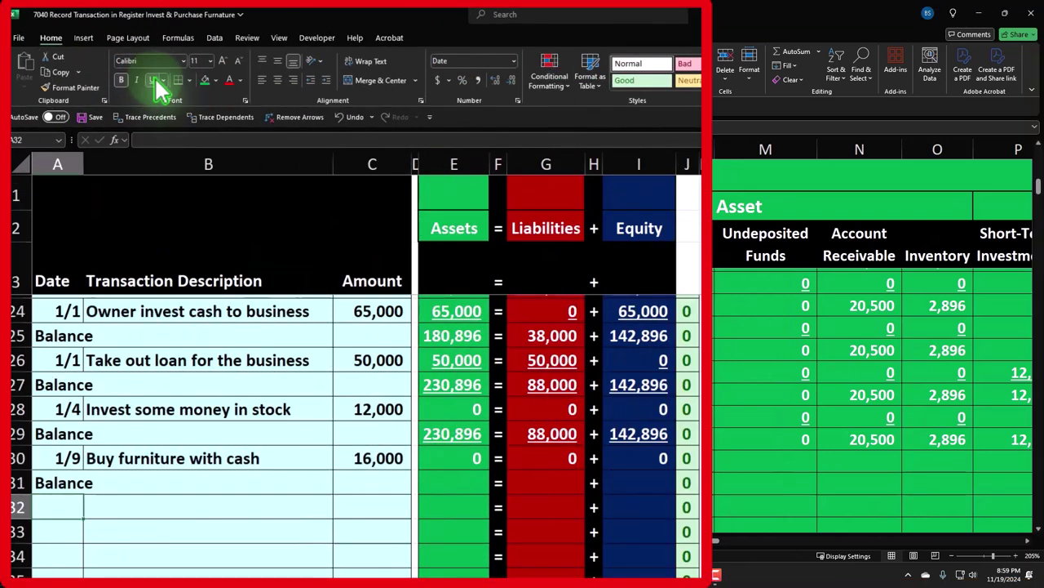
type("1/1")
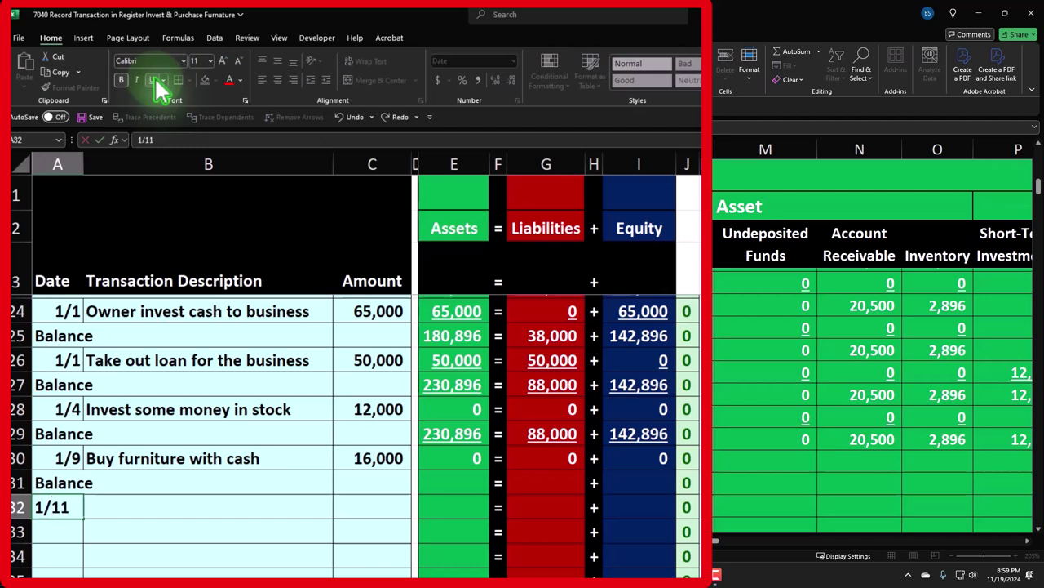
type("1")
key("Tab")
type("Buy")
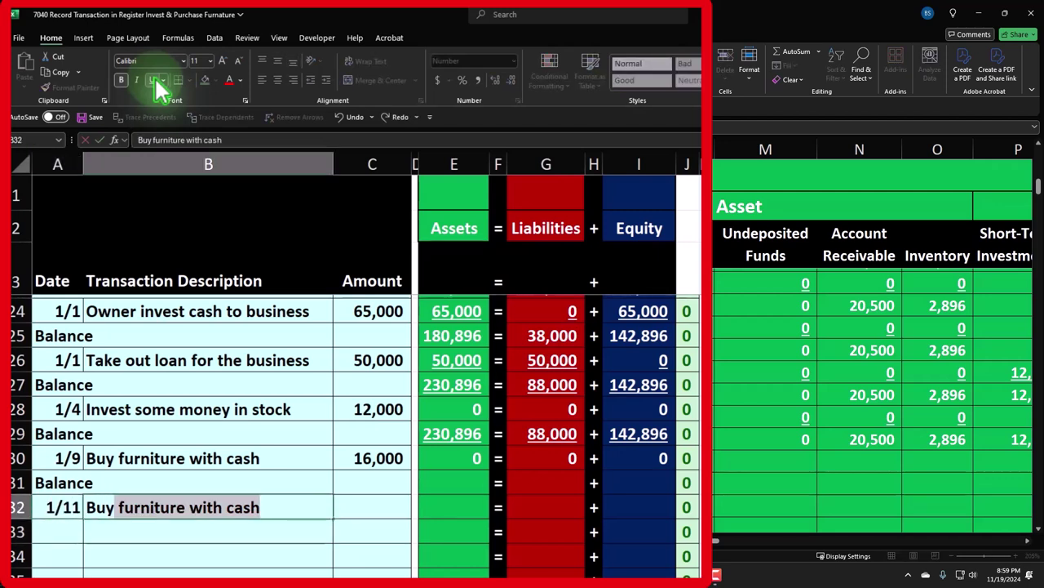
key("Tab")
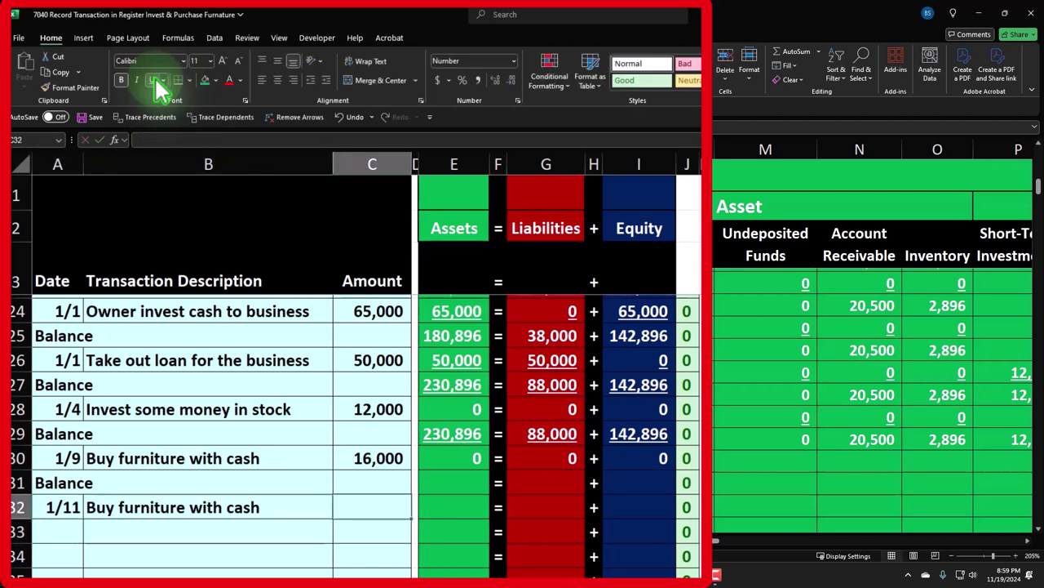
type("7000")
key("Return")
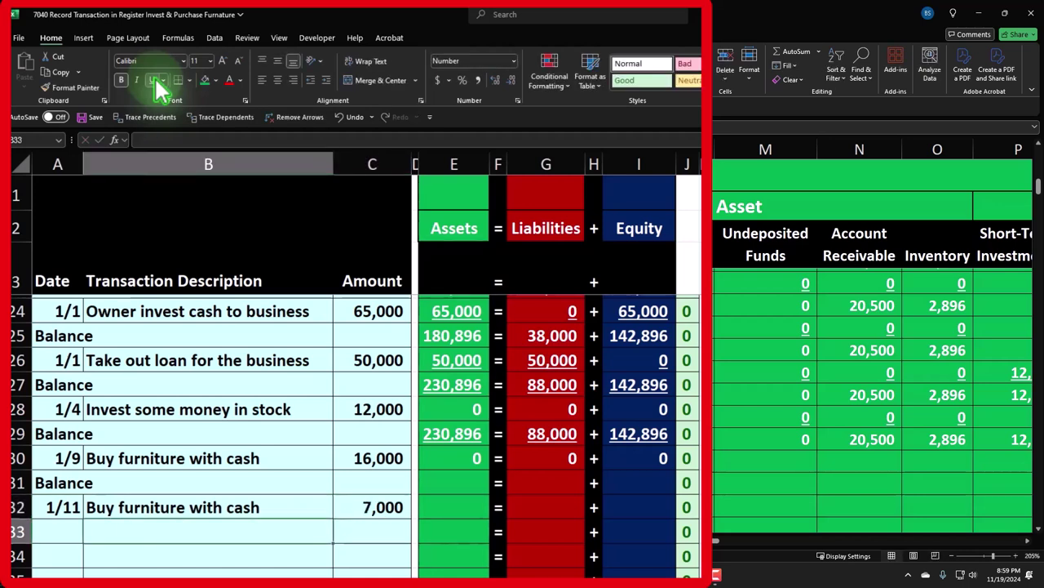
- Copy the Assets, Liabilities and Equity total formulas from row 30 to row 31 and check the balance difference in J31
left_click(451, 457)
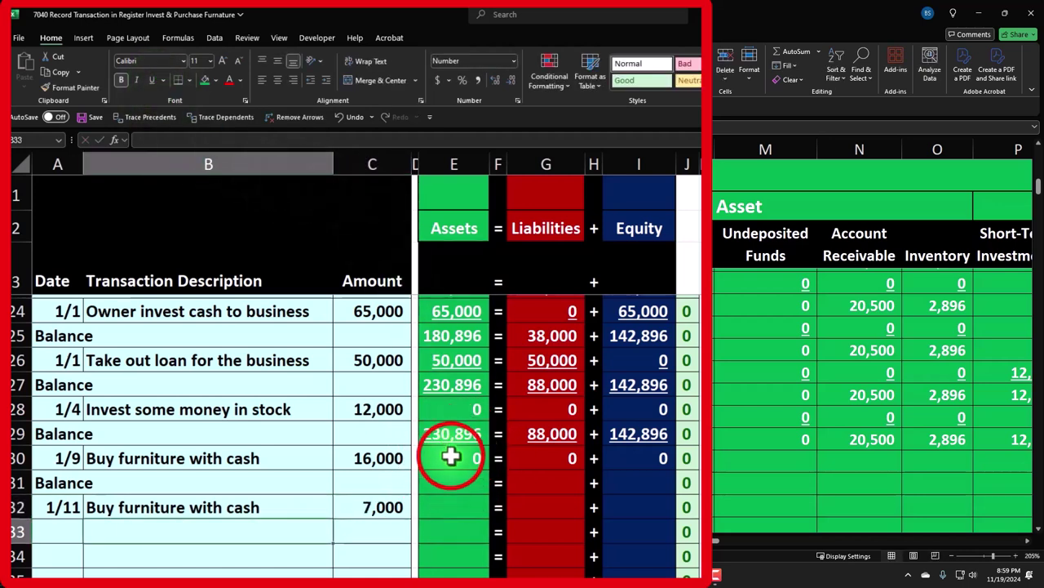
left_click_drag(490, 471, 493, 491)
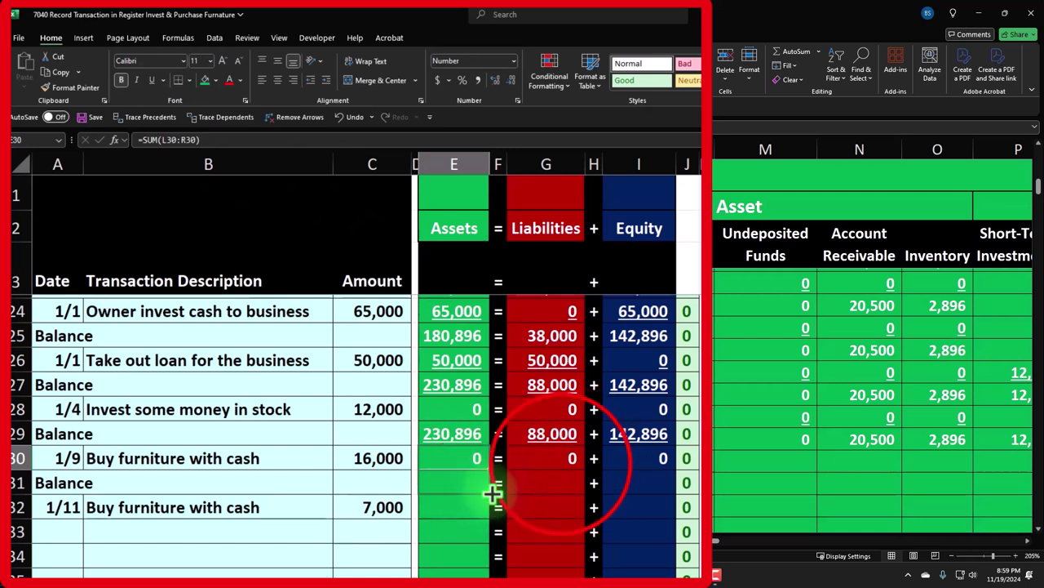
left_click(555, 463)
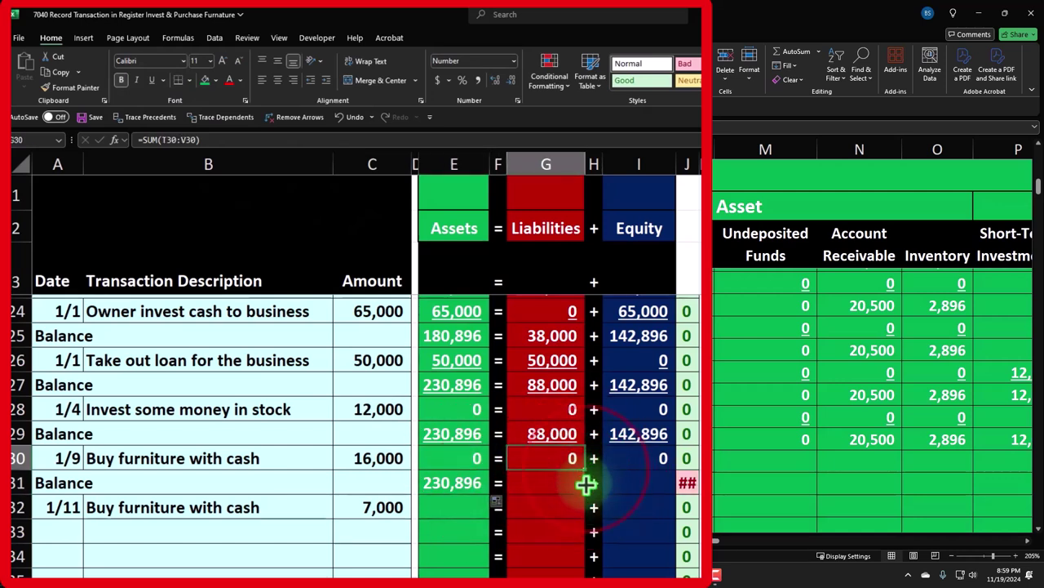
left_click_drag(587, 482, 590, 484)
left_click(648, 454)
mouse_move(676, 468)
left_mouse_down()
mouse_move(676, 489)
mouse_move(683, 483)
left_mouse_up()
left_click(688, 482)
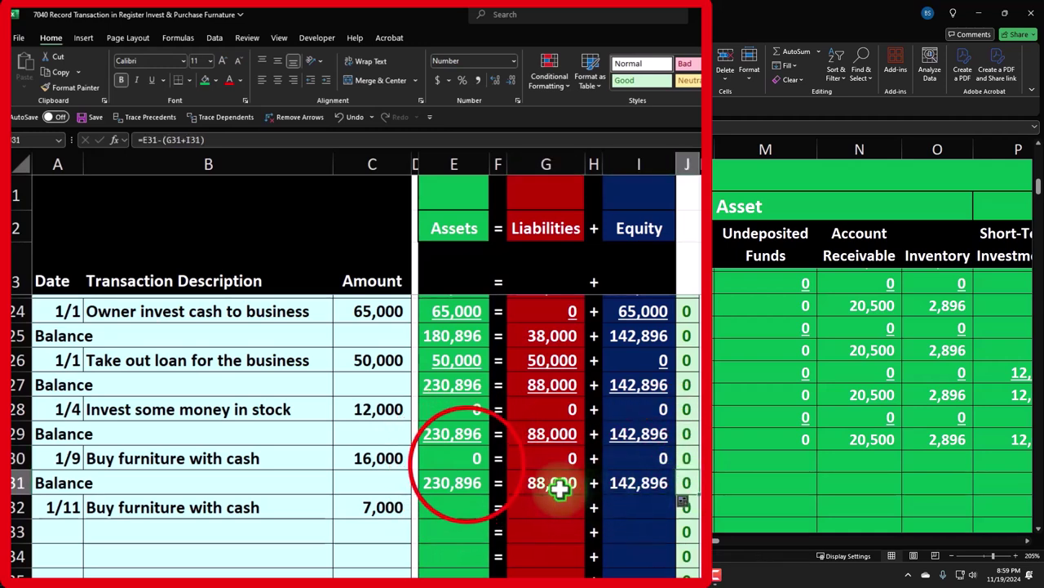
- Underline the Assets, Liabilities and Equity totals of the 1/9 furniture purchase in row 30
left_click(457, 458)
left_click(546, 458, "ctrl")
left_click(639, 457, "ctrl")
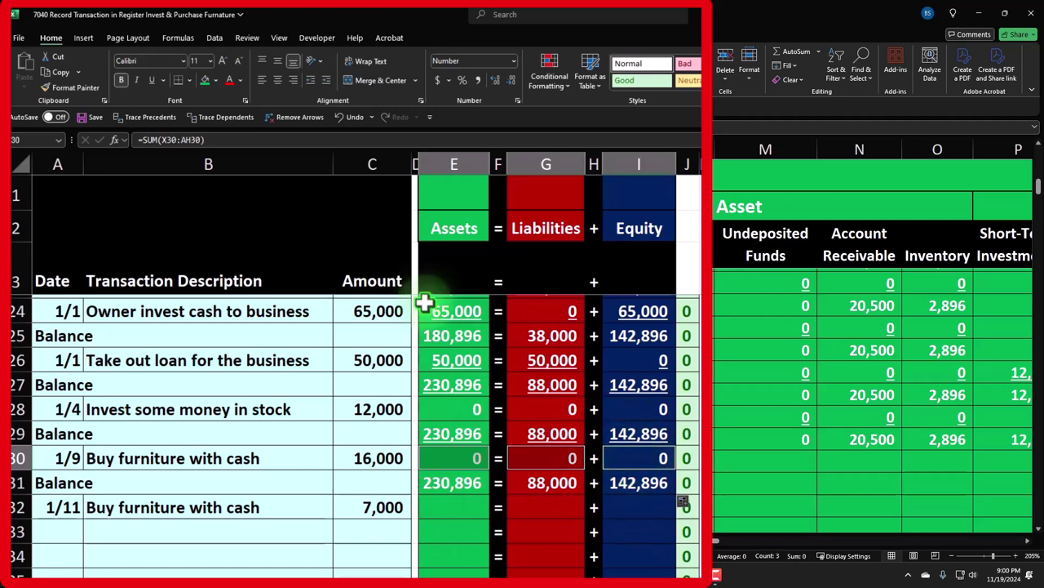
left_click(151, 80)
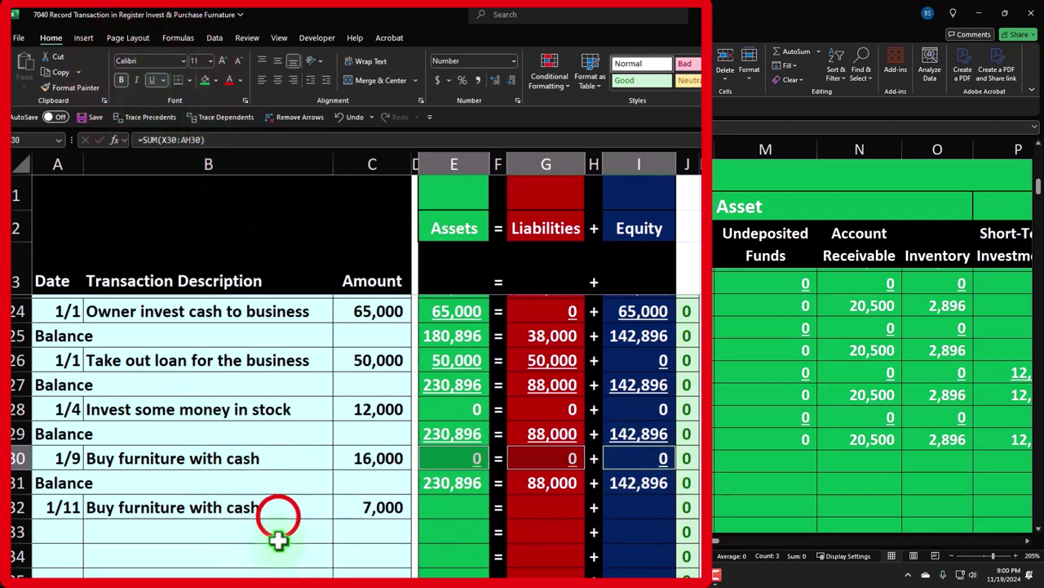
- Record the 1/11 furniture purchase as a cash decrease in L32 by referencing the negative of the amount in C32
left_click(278, 515)
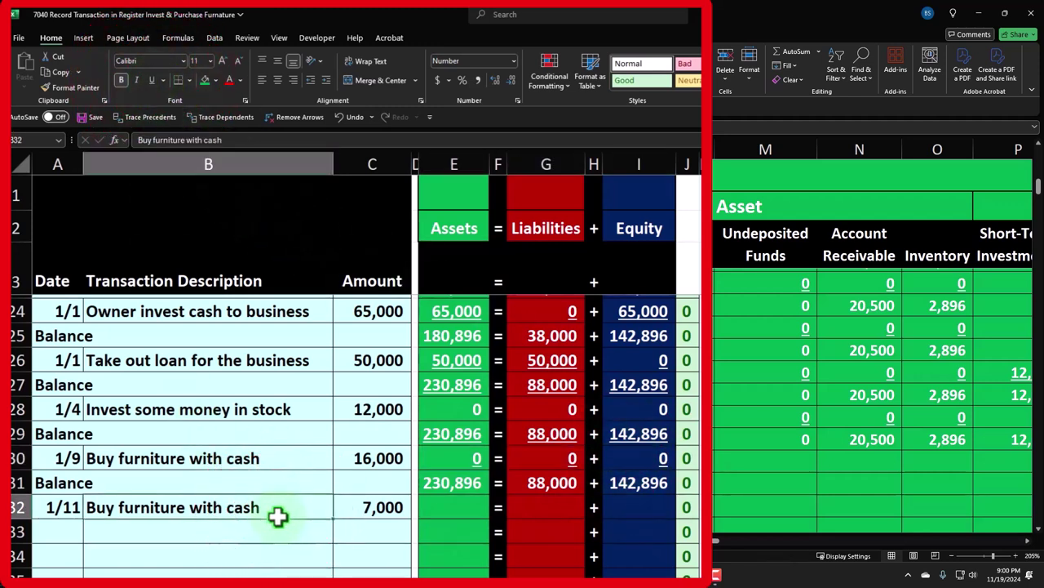
key("Right")
key("Right")
key("Right")
key("Right")
key("Right")
key("Right")
key("Right")
key("Right")
key("Right")
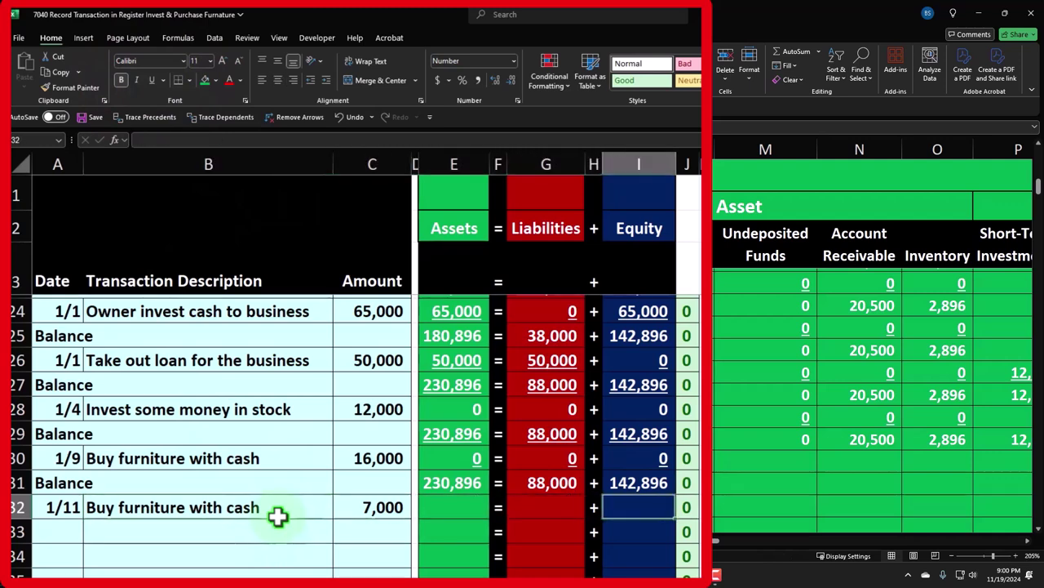
type("-")
key("Left")
key("Left")
key("Left")
key("Left")
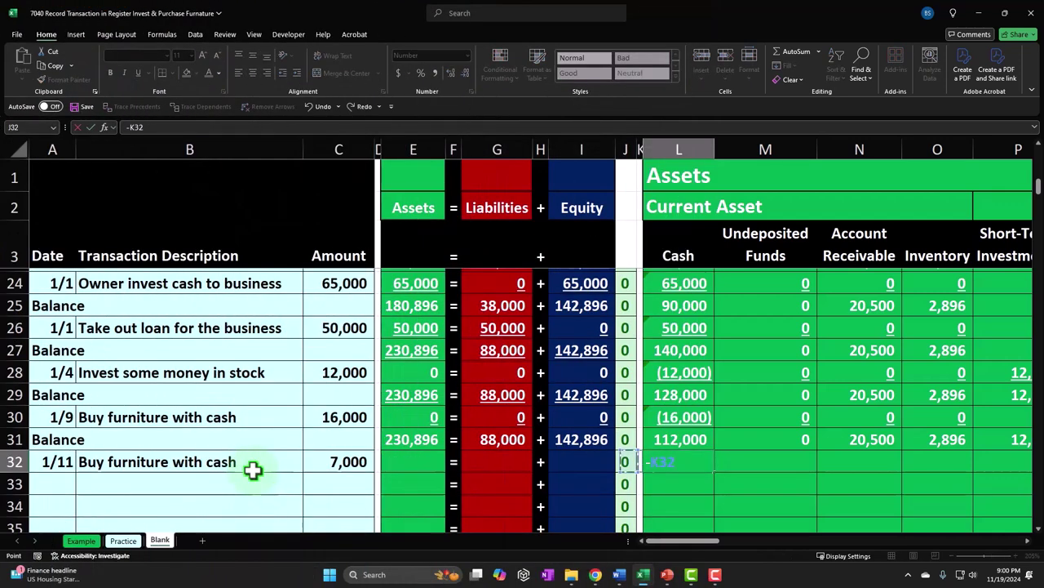
key("Left")
key("Left")
key("Left")
key("Return")
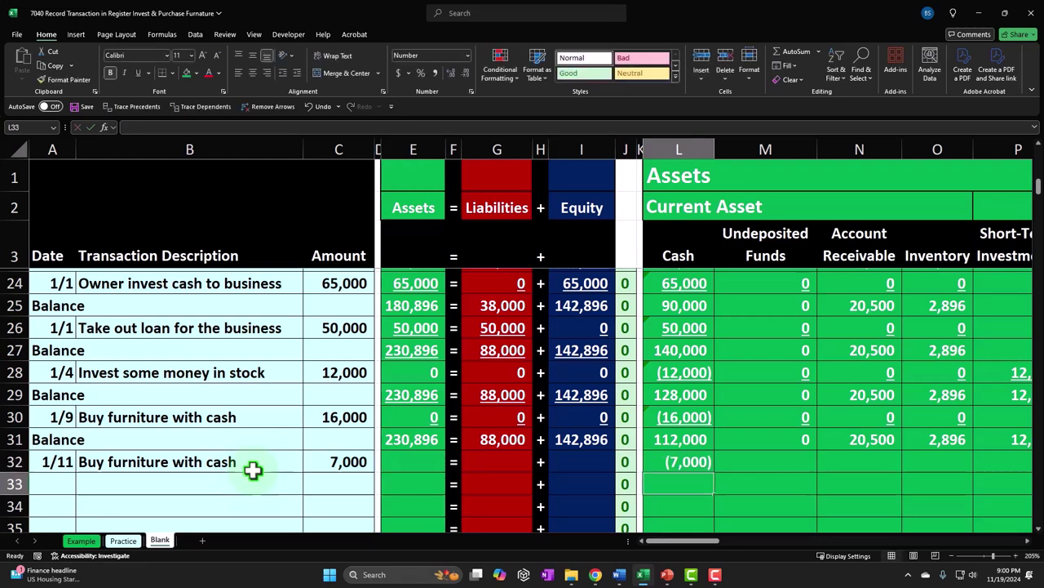
- Record the 1/11 purchase as a Furniture & Equipment increase in Q32 with the formula =C32
key("Up")
key("Right")
key("Right")
key("Right")
key("Right")
key("Right")
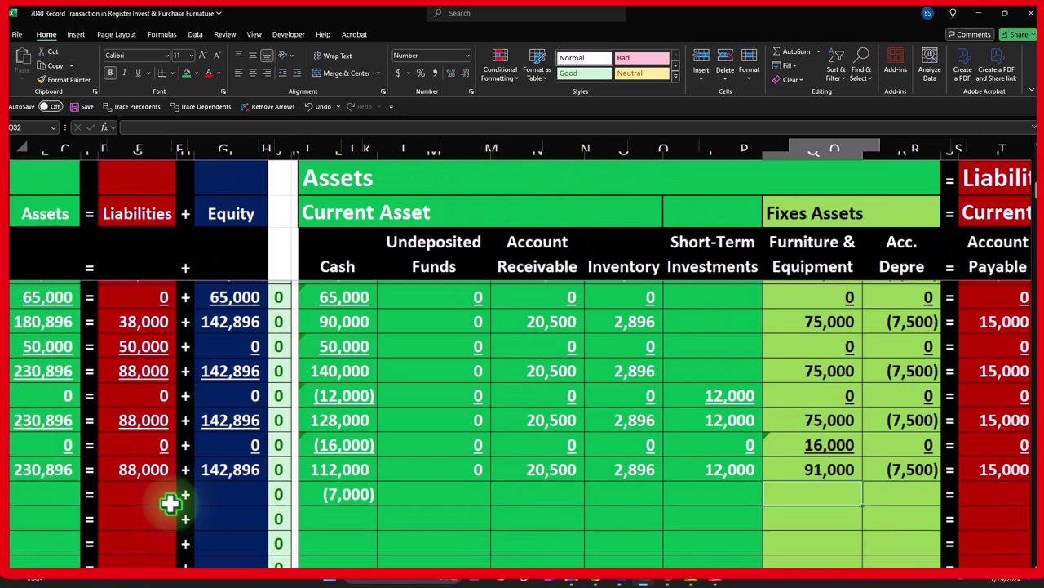
type("=")
key("Left")
key("Left")
key("Left")
key("Left")
key("Left")
key("Left")
key("Left")
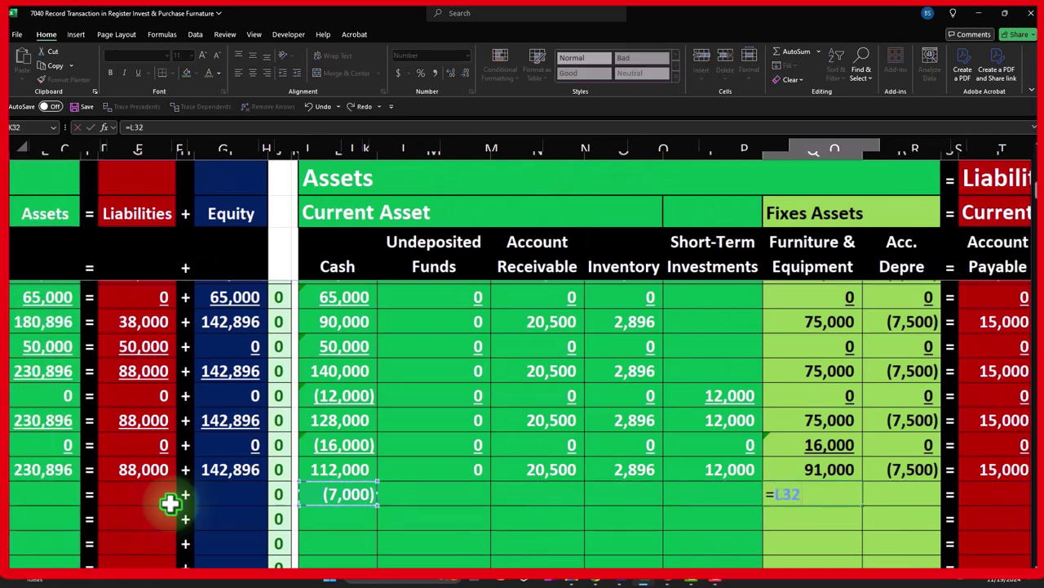
key("Left")
key("Left")
key("Left")
key("Left")
key("Left")
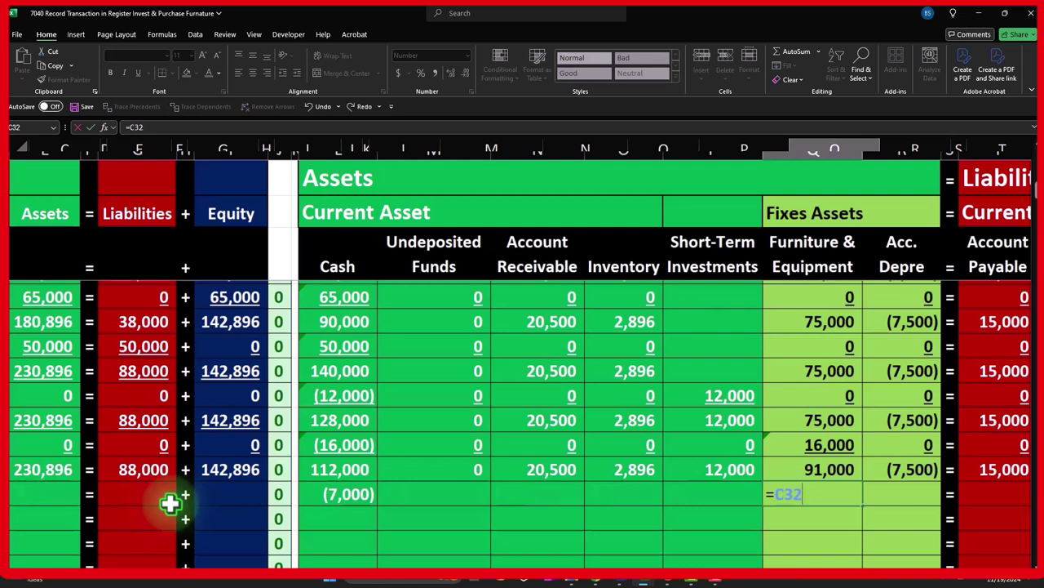
key("Return")
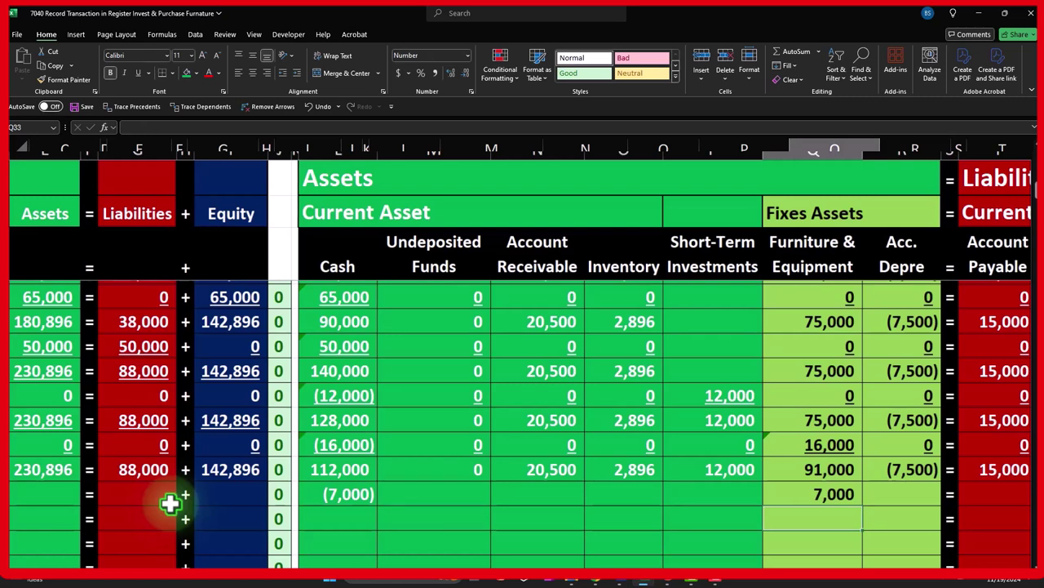
- Examine the Furniture & Equipment entry in row 32 and the fixed asset headings, including accumulated depreciation
key("Up")
key("Left")
key("Left")
key("Left")
key("Left")
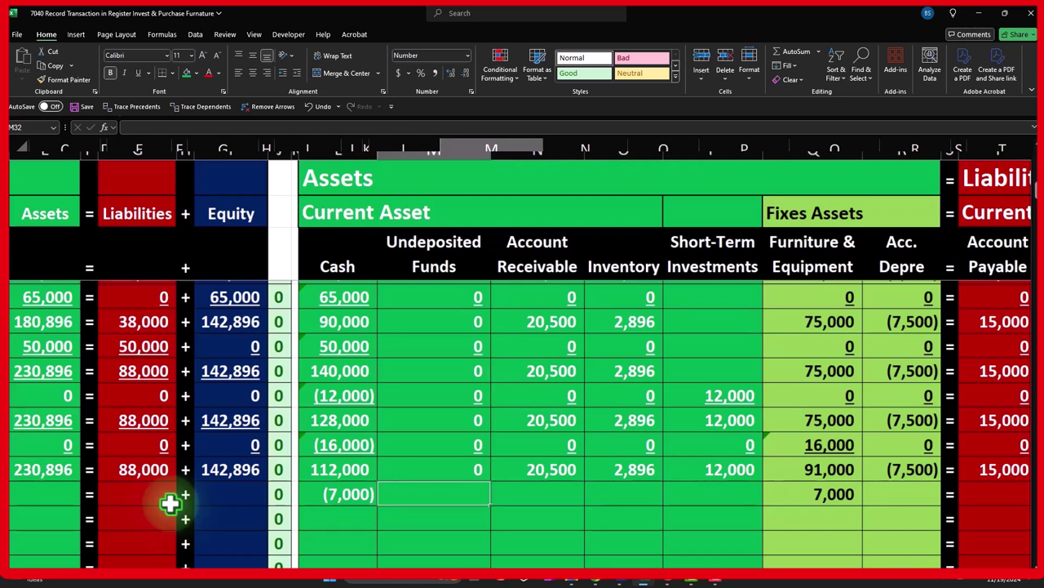
left_click(829, 262)
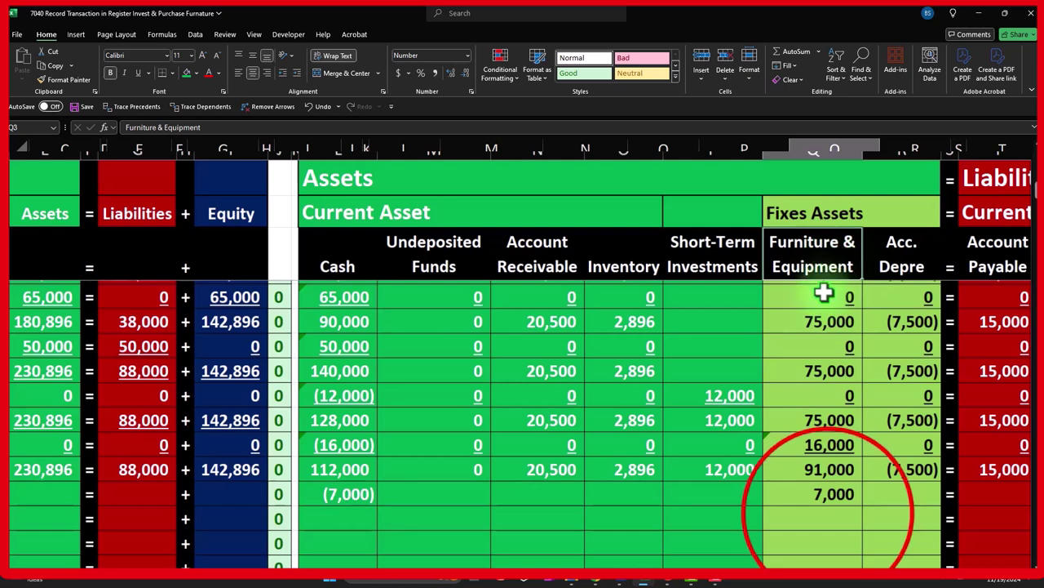
left_click(828, 512)
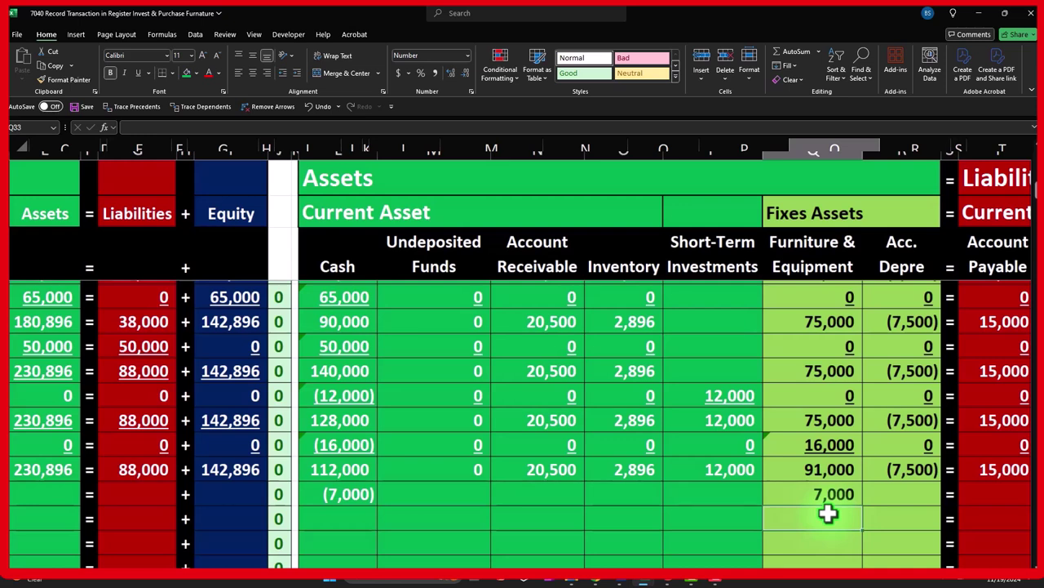
left_click_drag(826, 258, 886, 254)
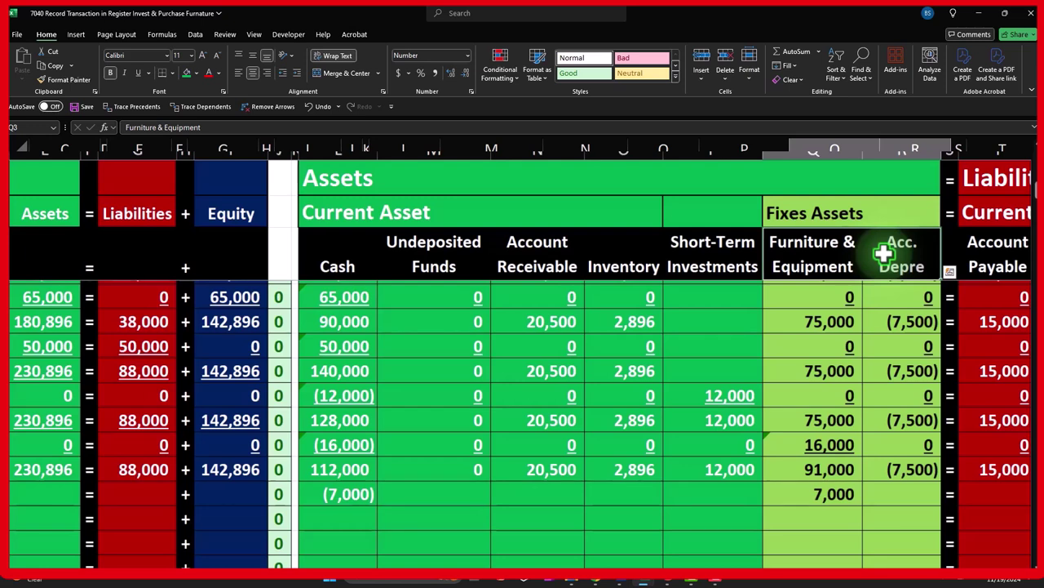
left_click(832, 495)
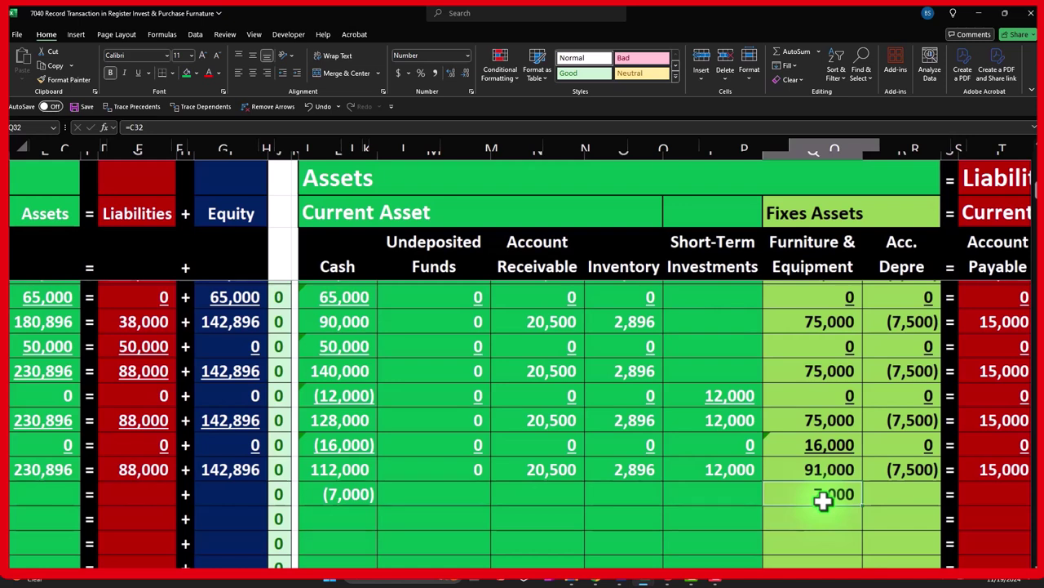
- Enter 0 in row 32 for the unaffected asset accounts, M32 through P32 and R32
key("Left")
key("Left")
key("Left")
key("Left")
type("0")
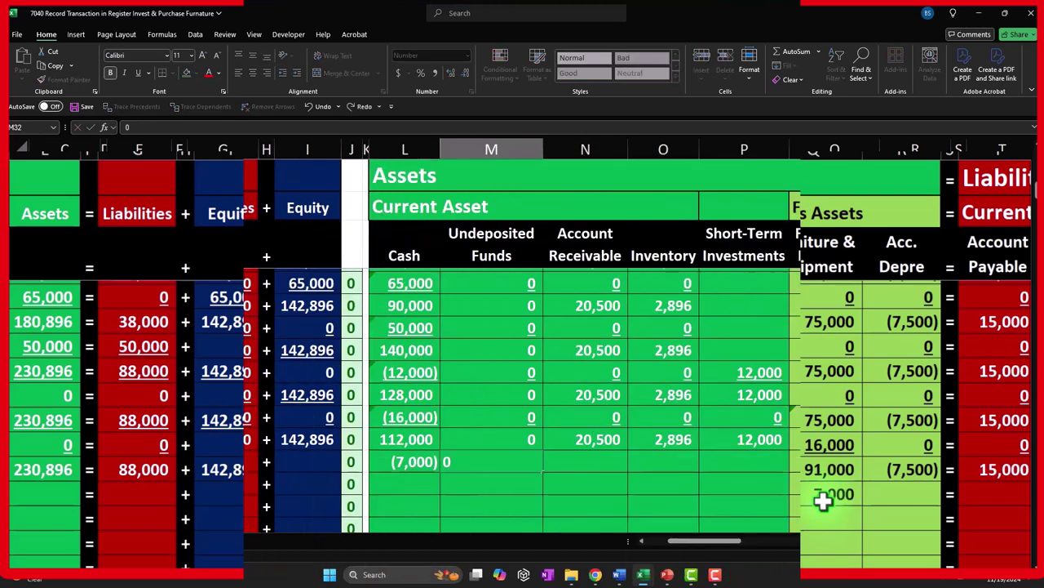
key("Tab")
type("0")
key("Tab")
type("0")
key("Tab")
type("0")
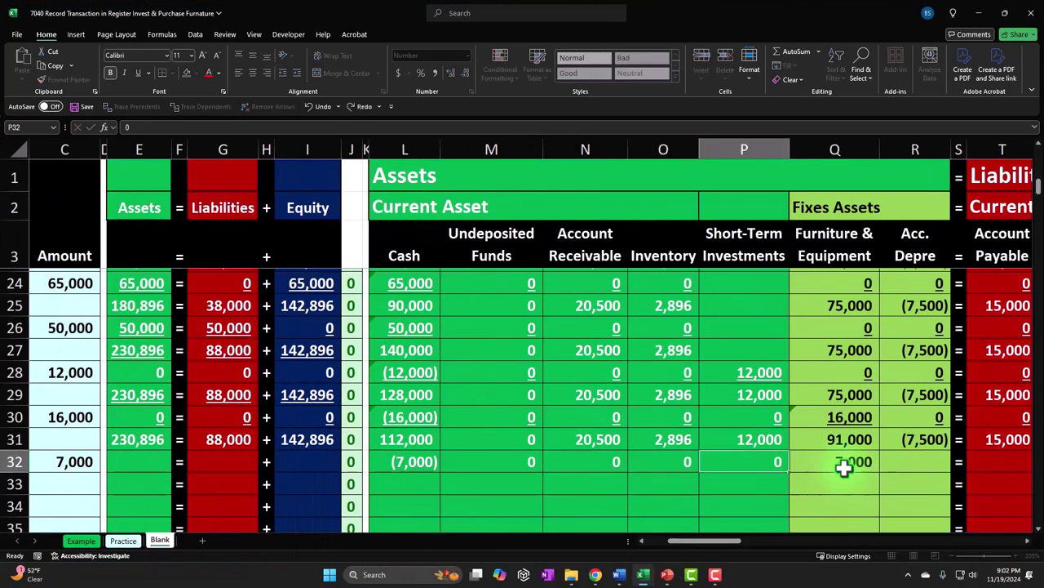
key("Tab")
key("Tab")
type("0")
key("Tab")
- Enter 0 in row 32 for every liability account (T to V) and equity account (X to AH)
key("Tab")
type("0")
key("Tab")
type("0")
key("Tab")
type("0")
key("Tab")
key("Tab")
type("0\t0\t0\t0\t0\t0\t0\t0\t0\t0\t0")
- Label row 33 as Balance by entering a formula in A33 that references A31
key("Left")
key("Left")
key("Left")
key("Left")
key("Left")
key("Left")
key("Left")
key("Left")
key("Left")
key("Left")
key("Left")
key("Left")
key("Left")
key("Left")
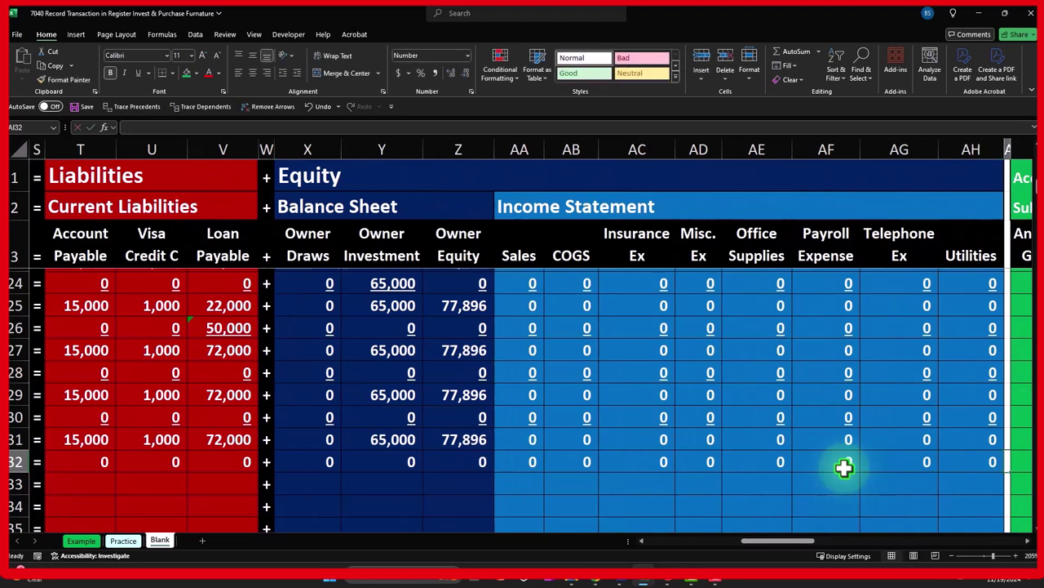
key("Left")
key("Left")
key("Left")
key("Left")
key("Left")
key("Left")
key("Left")
key("Left")
key("Left")
key("Left")
key("Left")
key("Left")
key("Left")
key("Left")
key("Left")
key("Left")
key("Left")
key("Left")
key("Left")
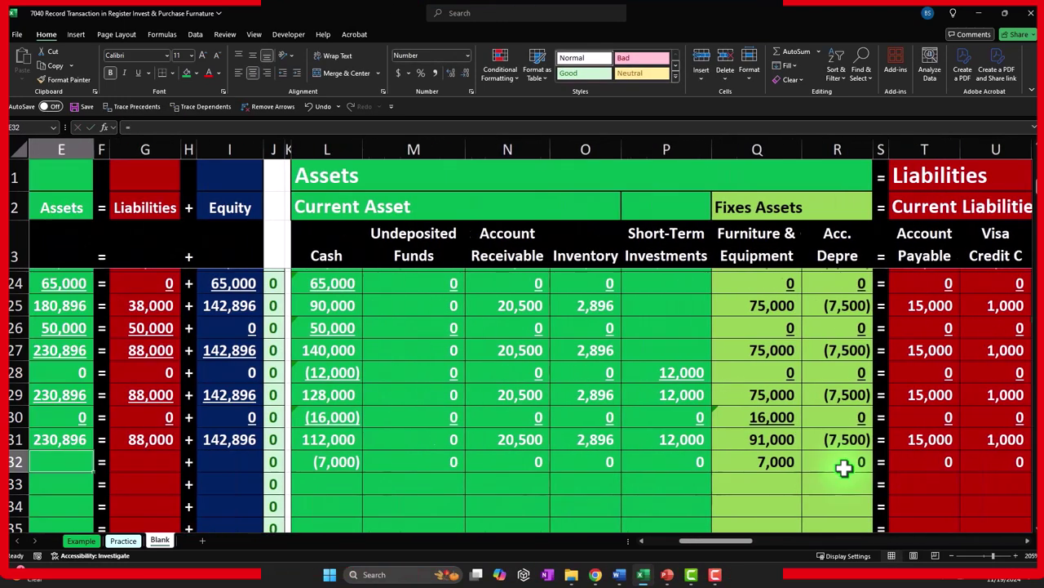
key("Down")
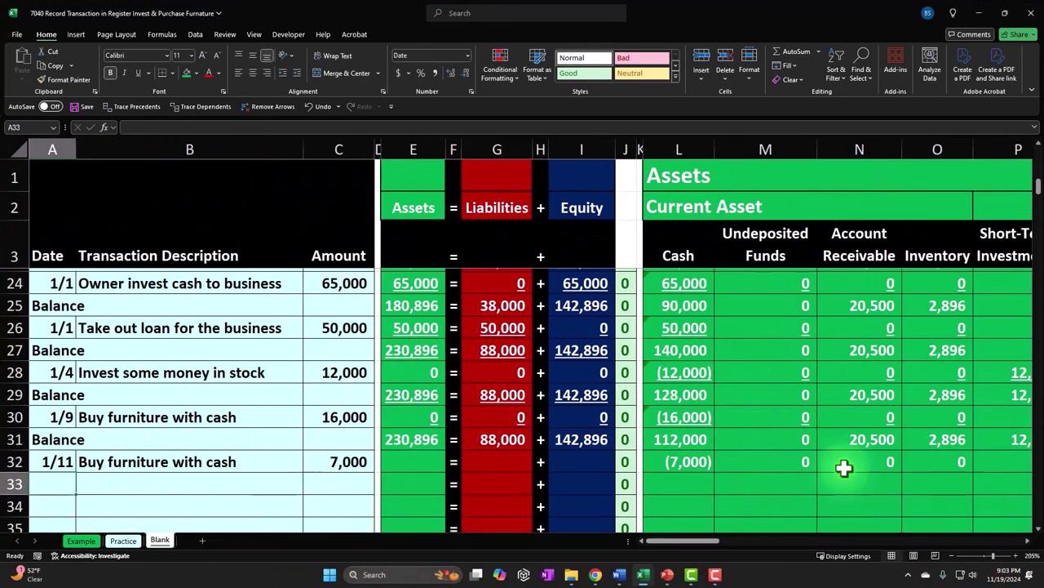
type("=")
key("Up")
key("Up")
key("Return")
- Copy the Assets, Liabilities and Equity total formulas from row 31 down to row 32
key("Right")
key("Right")
key("Right")
key("Right")
key("Up")
key("Up")
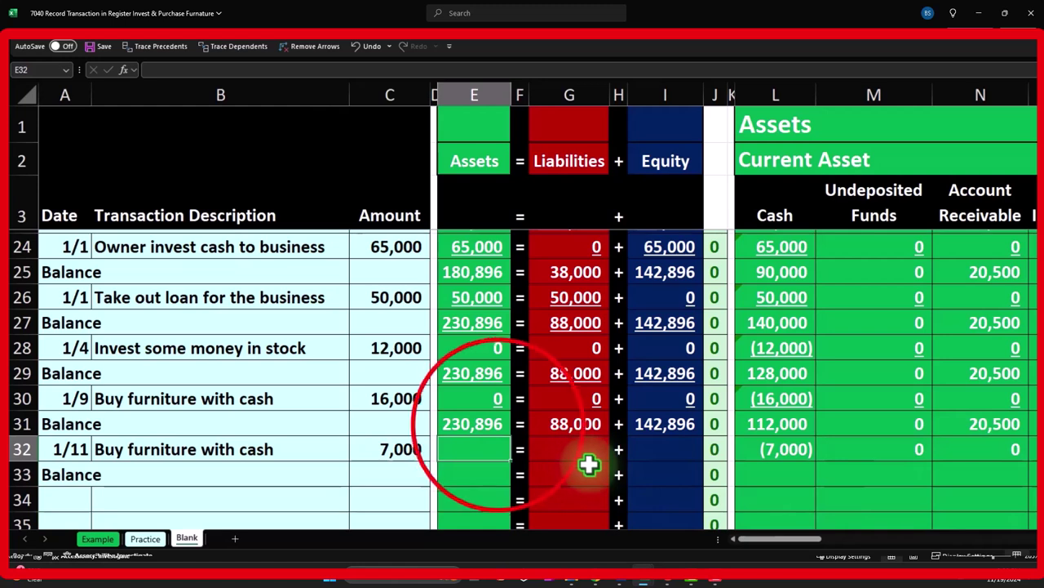
left_click(496, 427)
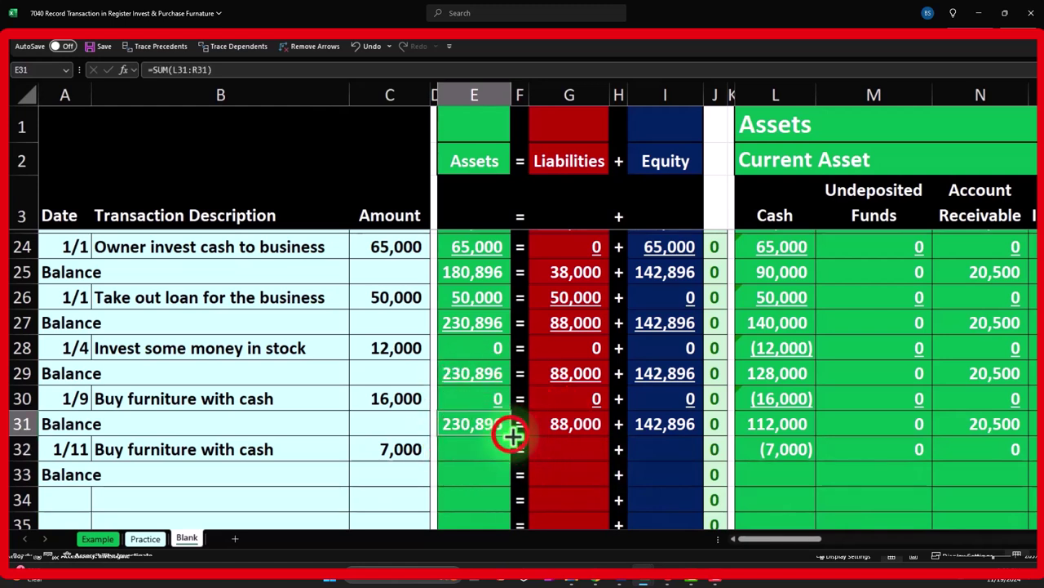
left_click(594, 431)
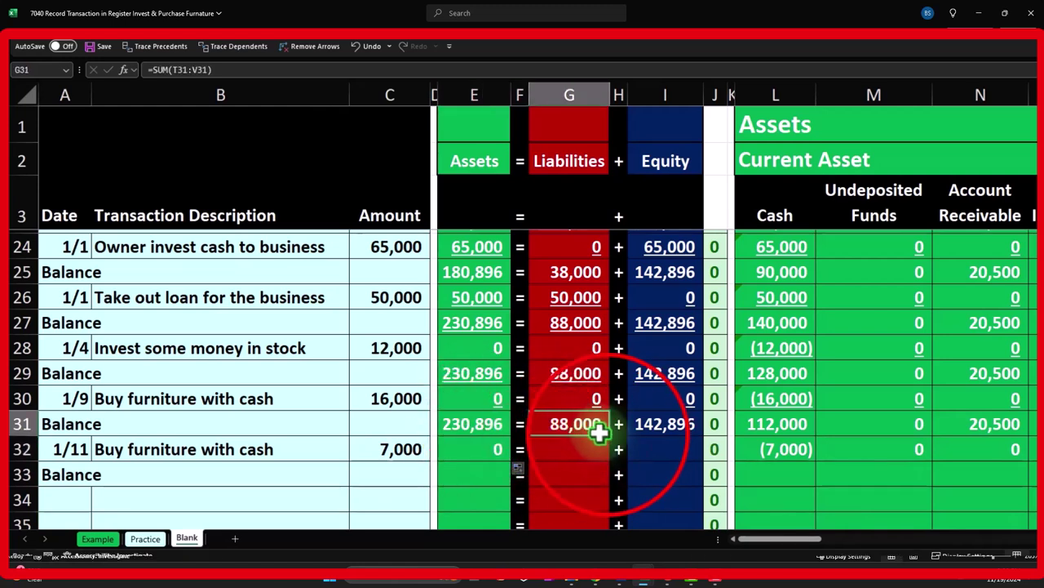
left_click_drag(596, 431, 604, 447)
left_click_drag(679, 423, 687, 452)
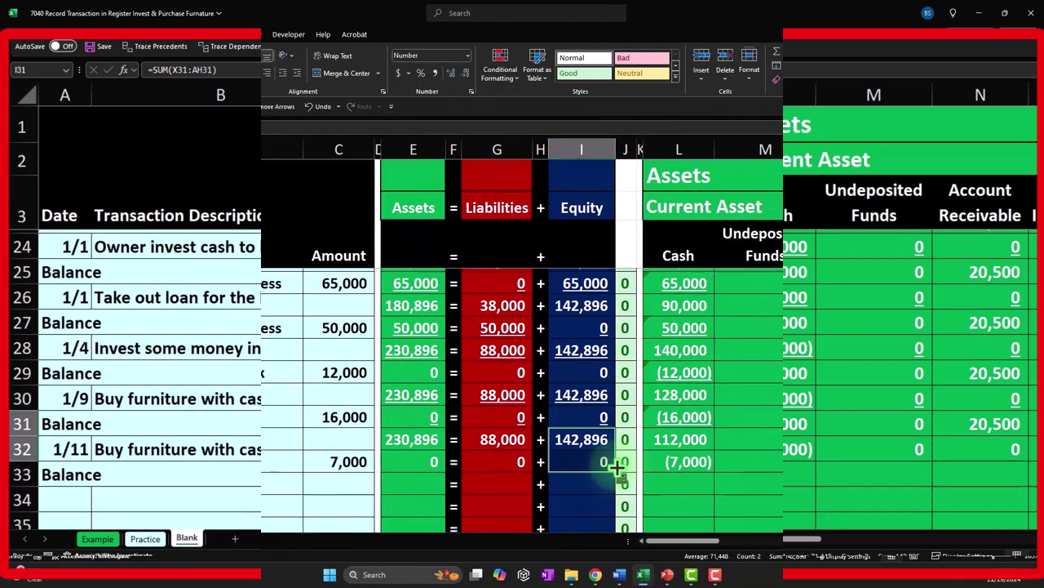
- Calculate the new Cash balance in L33 with the formula =SUM(L31:L32)
left_click(684, 483)
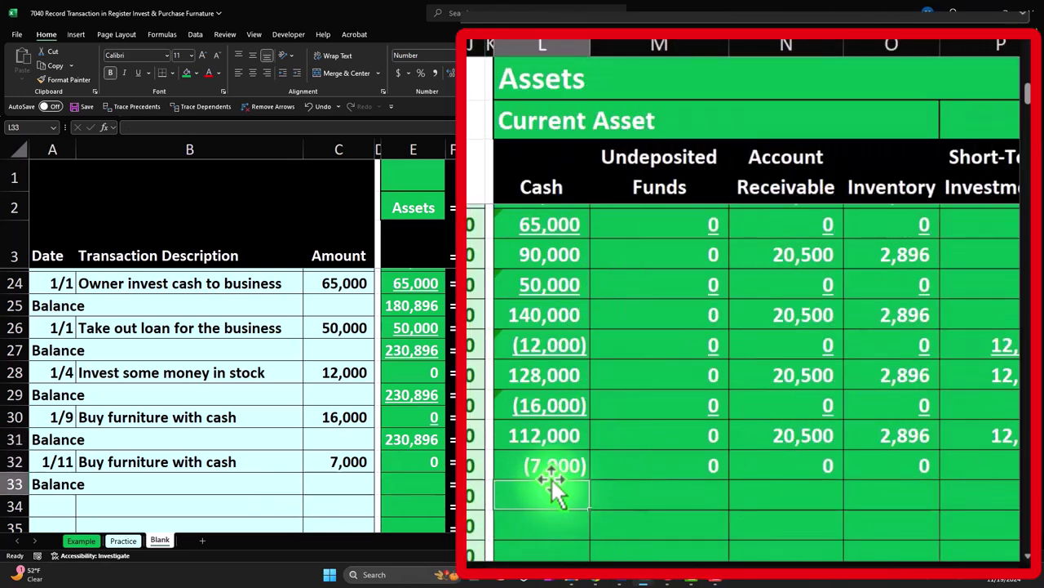
type("=sum(")
left_click(551, 475)
left_click_drag(552, 481, 553, 483)
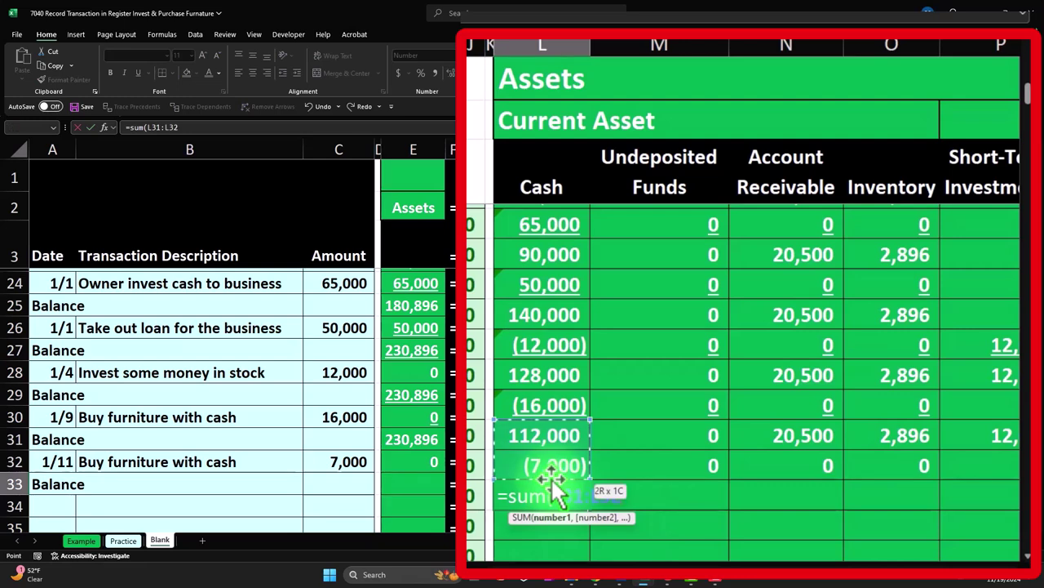
key("Return")
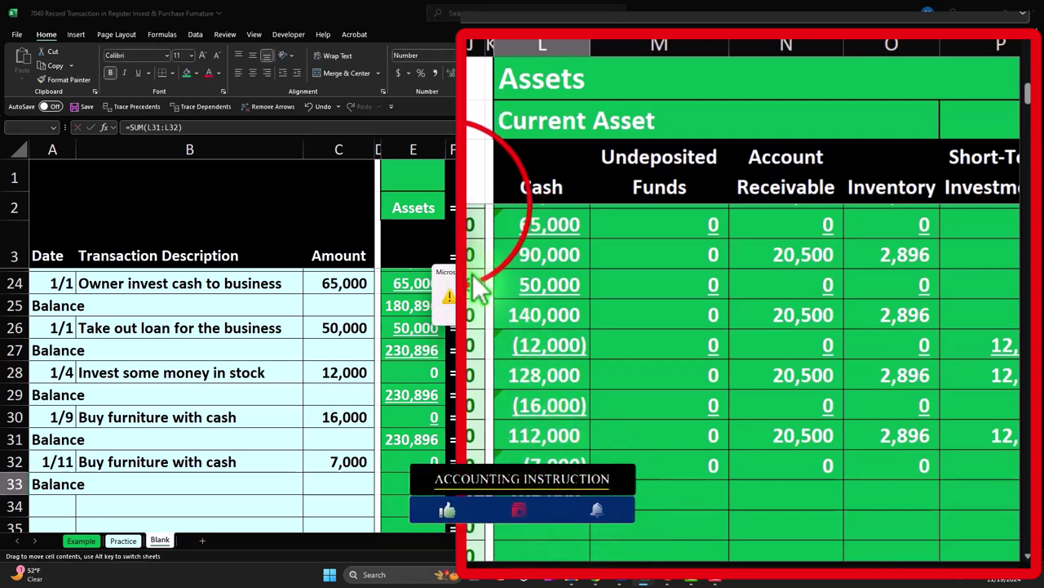
left_click(532, 525)
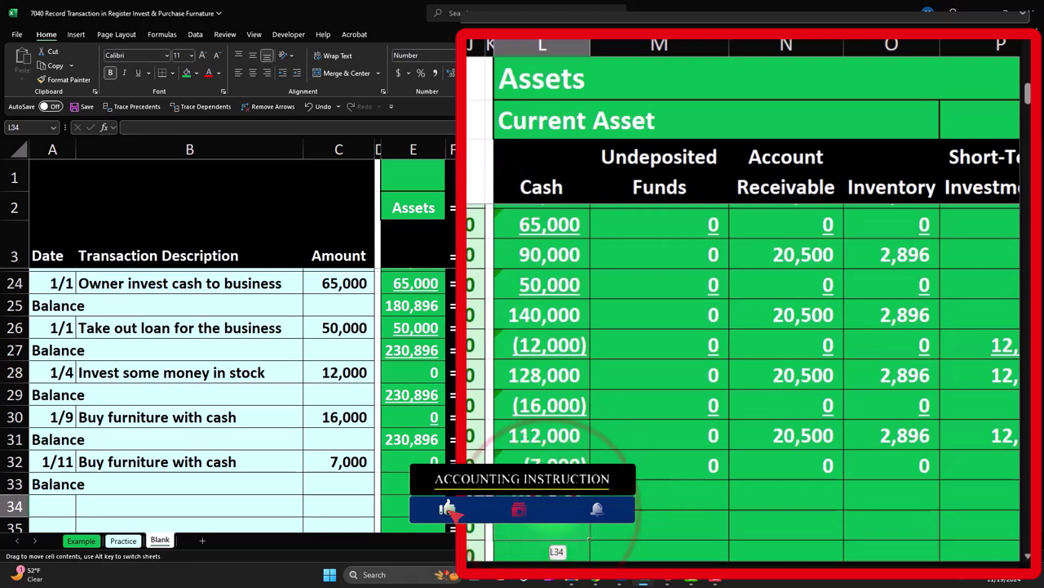
- Copy the Cash balance formula from L33 to all other asset, liability and equity accounts in row 33, pasting formulas only
left_click(679, 484)
key("ctrl+c")
left_click_drag(746, 481, 571, 484)
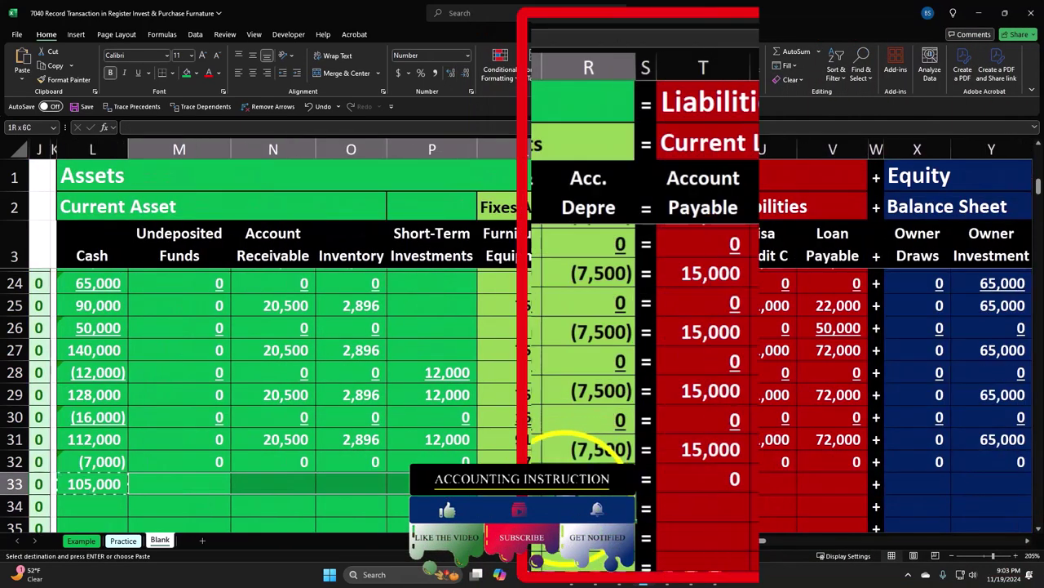
right_click(576, 484)
left_click(613, 194)
left_click_drag(706, 484, 809, 485)
right_click(810, 485)
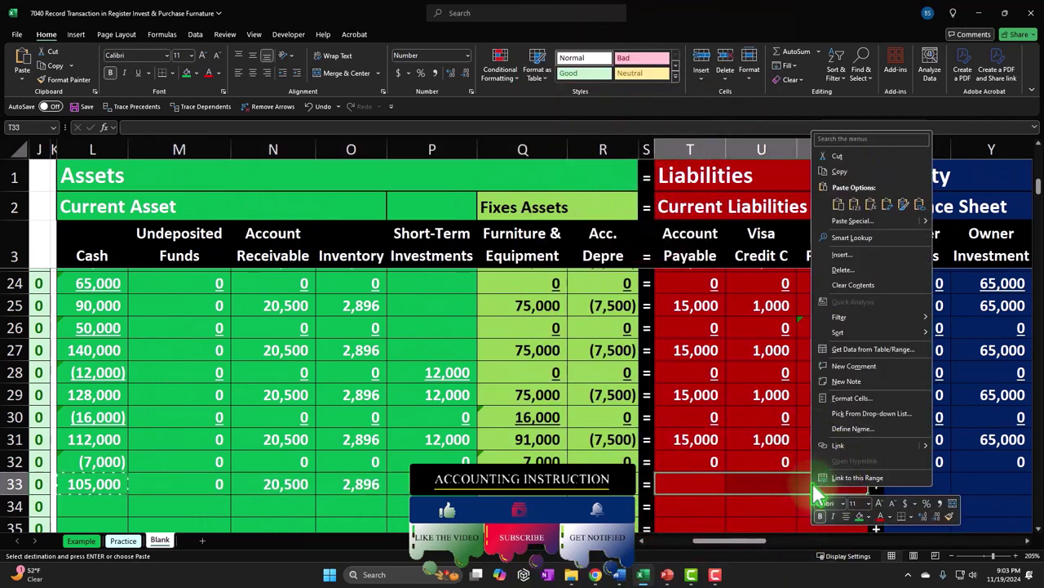
left_click(871, 204)
mouse_move(929, 490)
left_mouse_down()
mouse_move(1035, 485)
mouse_move(947, 485)
left_mouse_up()
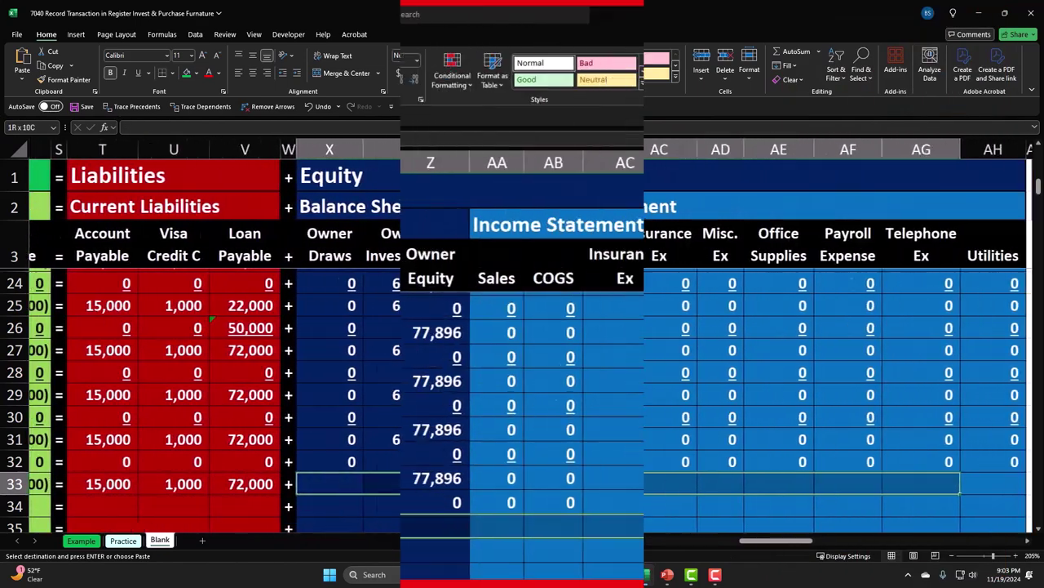
right_click(946, 485)
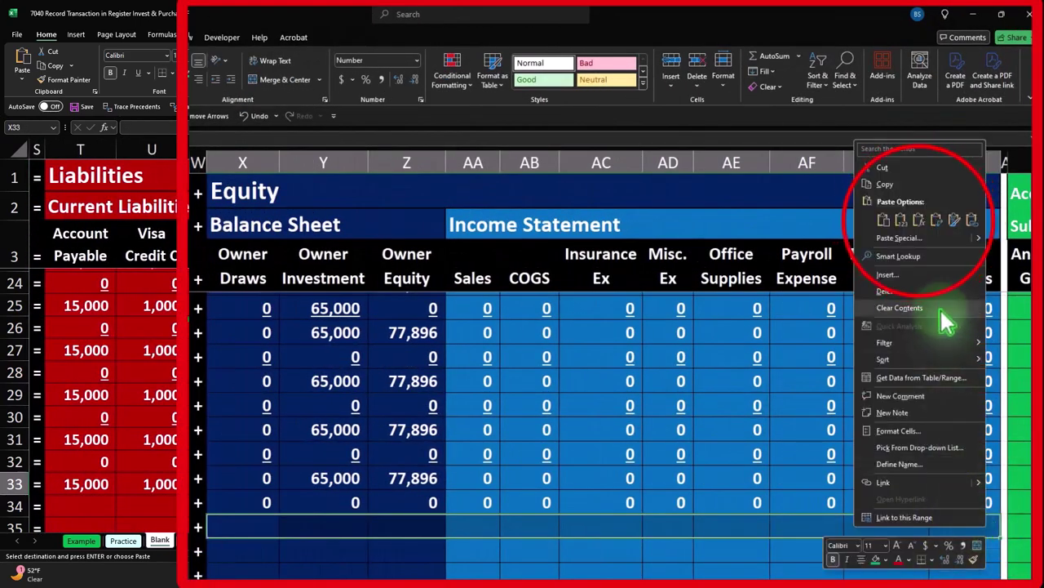
left_click(920, 220)
- Underline the row 32 entries across all equity, liability and asset accounts
left_click_drag(977, 500, 242, 502)
left_click_drag(204, 462, 225, 488)
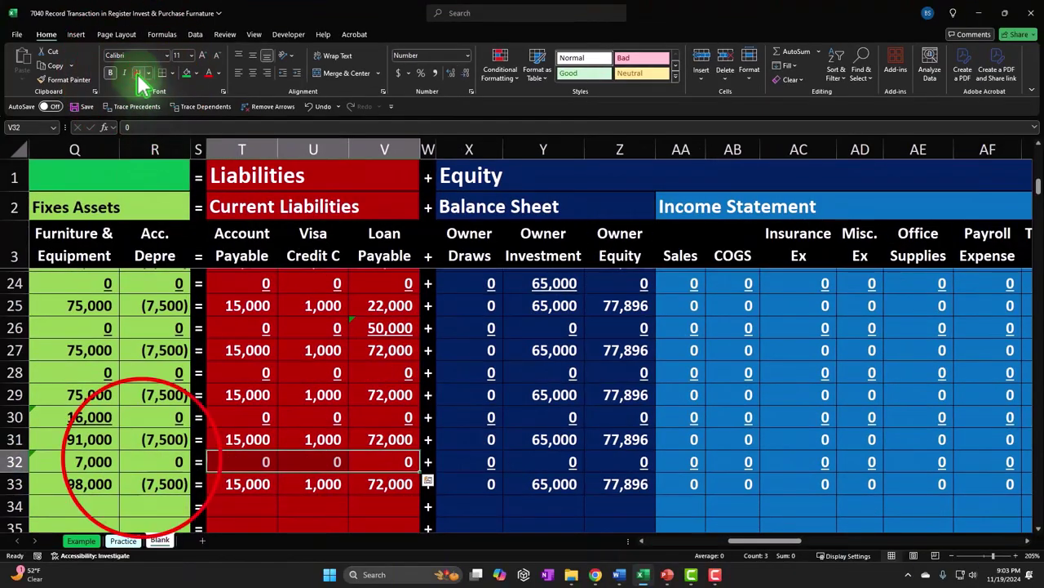
mouse_move(147, 461)
left_mouse_down()
mouse_move(21, 462)
mouse_move(131, 460)
left_mouse_up()
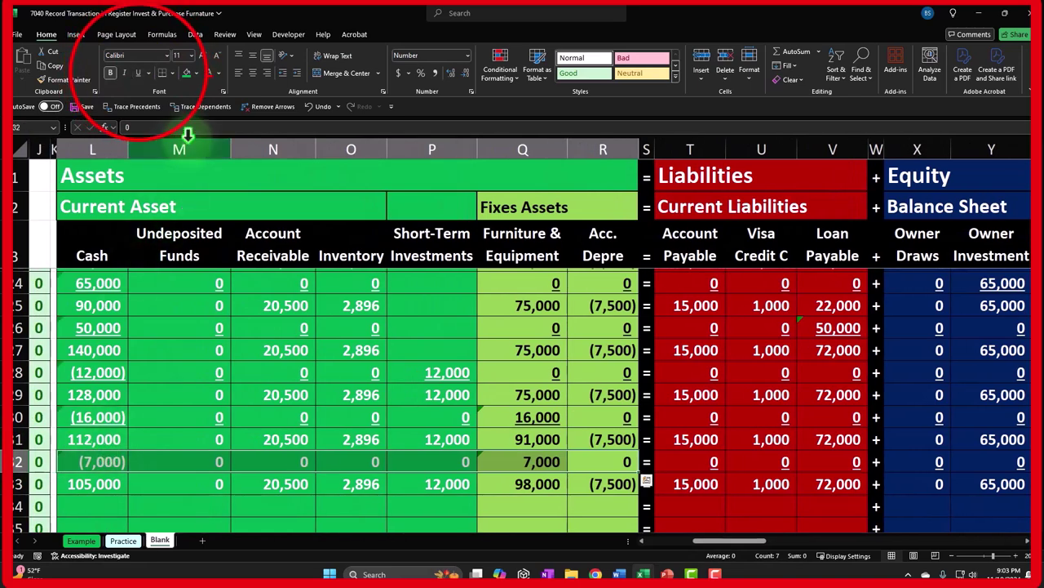
key("Left")
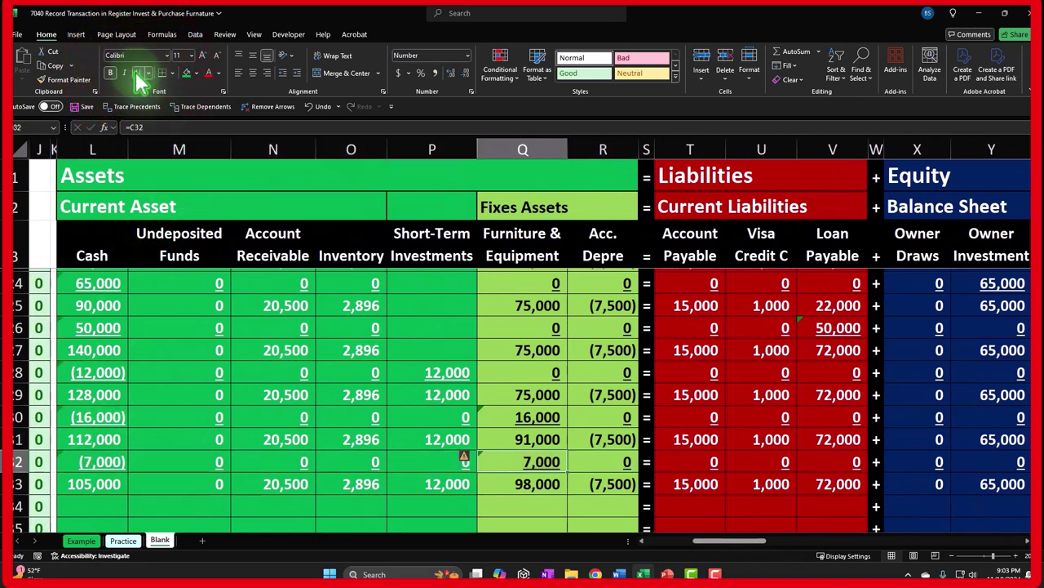
- Copy the Assets, Liabilities and Equity total formulas from row 32 down to the Balance row 33
key("Home")
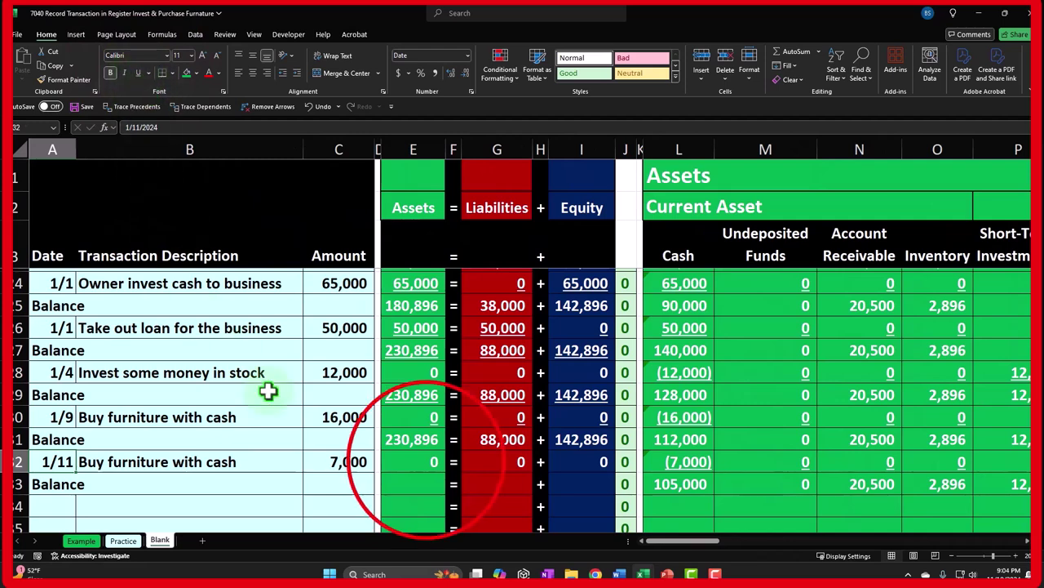
left_click(425, 459)
left_click_drag(448, 478, 449, 488)
left_click(527, 464)
left_click_drag(531, 465, 537, 488)
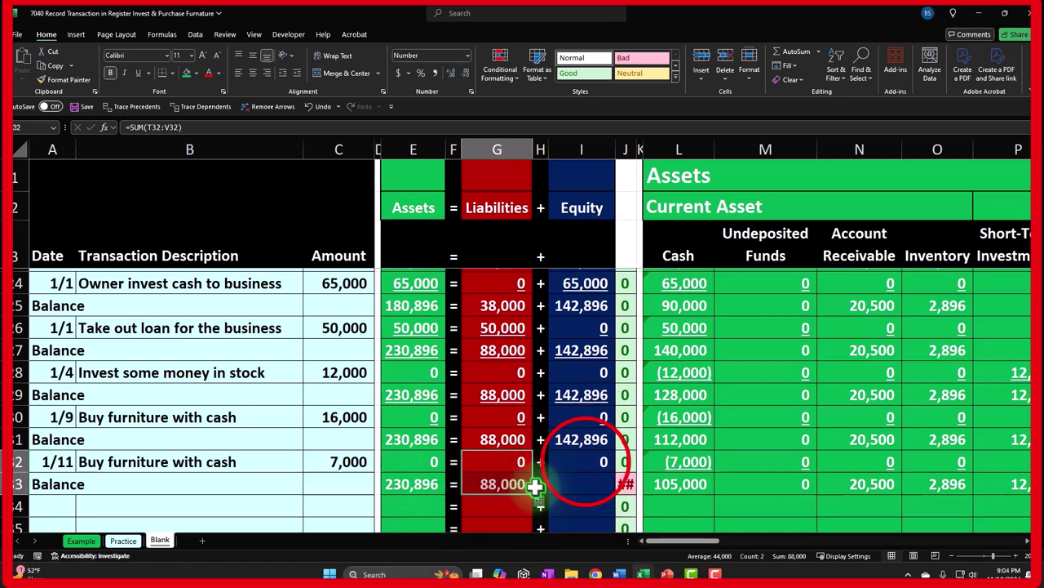
left_click(583, 462)
mouse_move(615, 473)
left_mouse_down()
mouse_move(617, 459)
mouse_move(616, 490)
left_mouse_up()
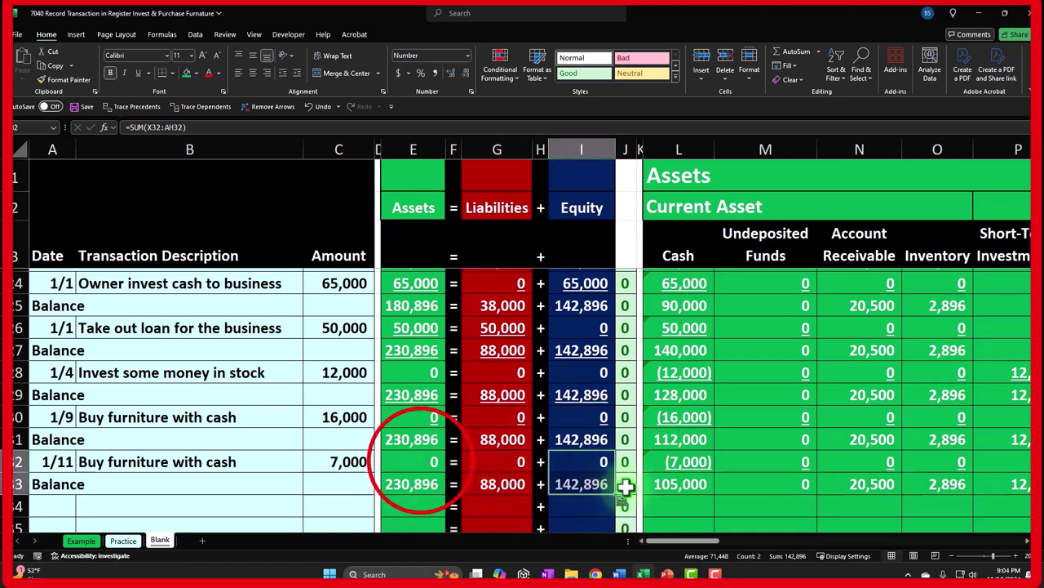
- Underline the Assets, Liabilities and Equity totals in row 32 for the 1/11 furniture purchase
left_click(419, 462)
left_click(498, 462, "ctrl")
left_click(576, 462, "ctrl")
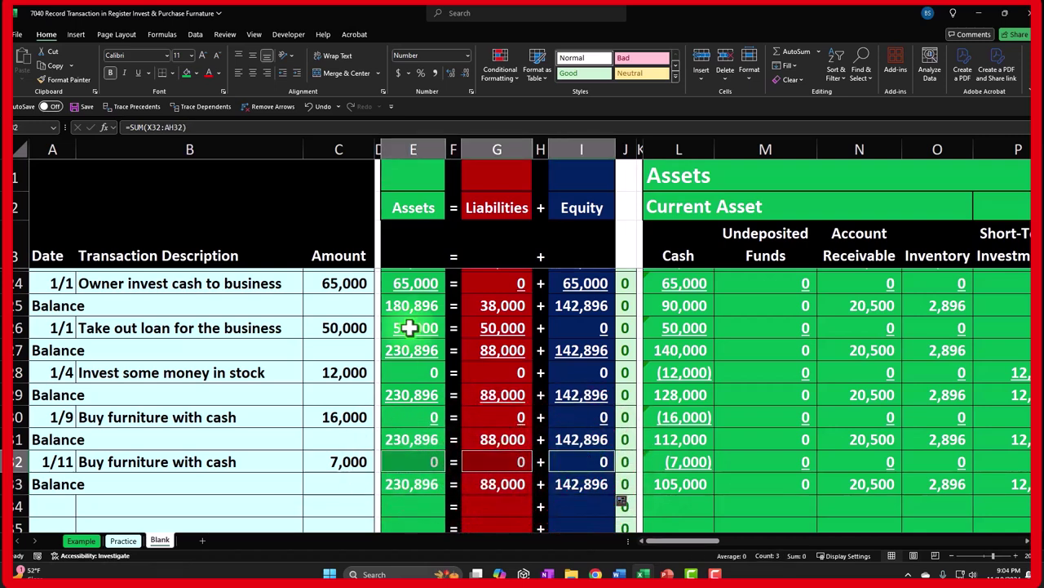
left_click(137, 73)
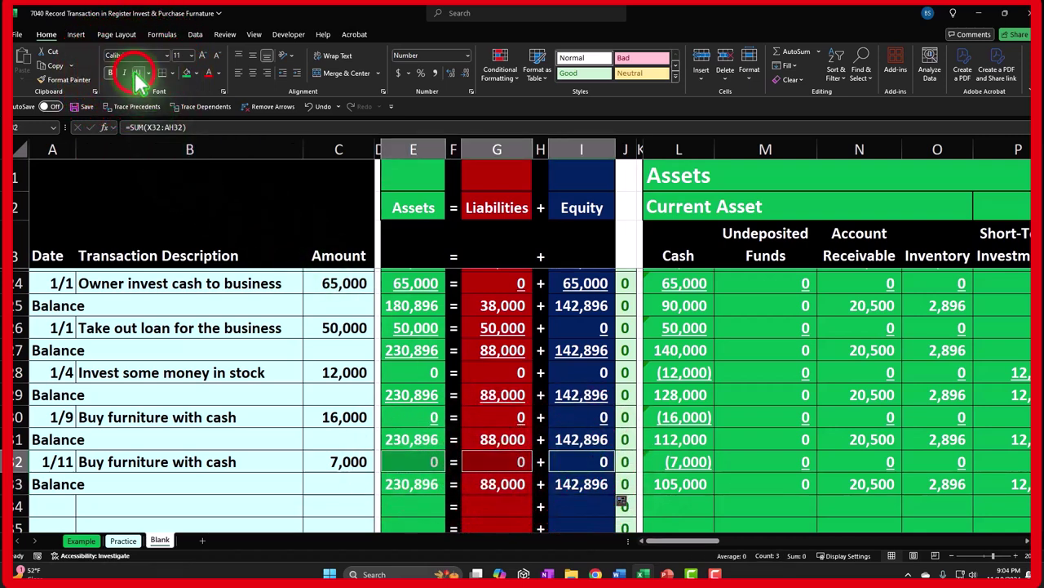
left_click(302, 444)
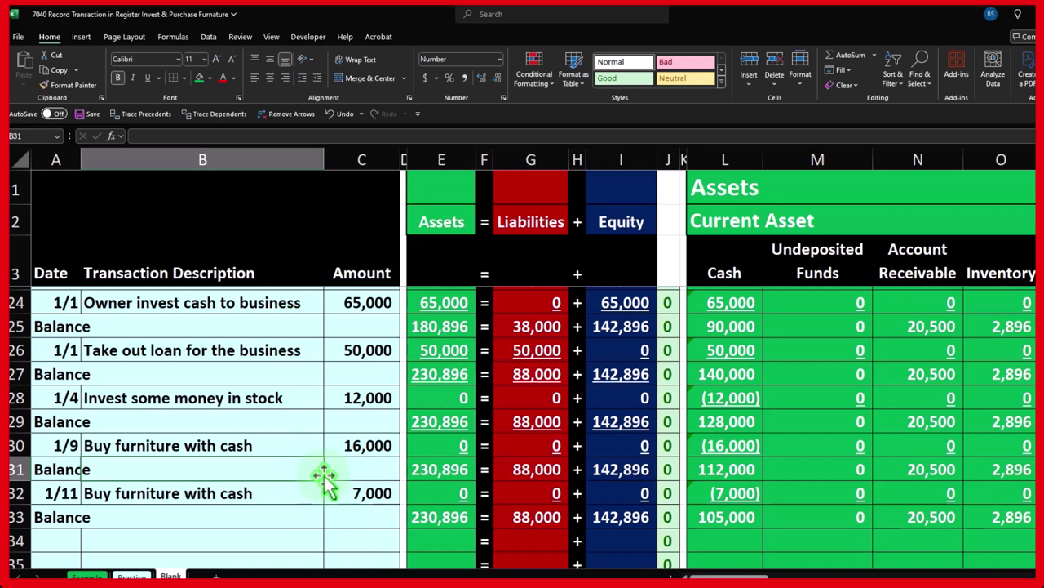
left_click(202, 507)
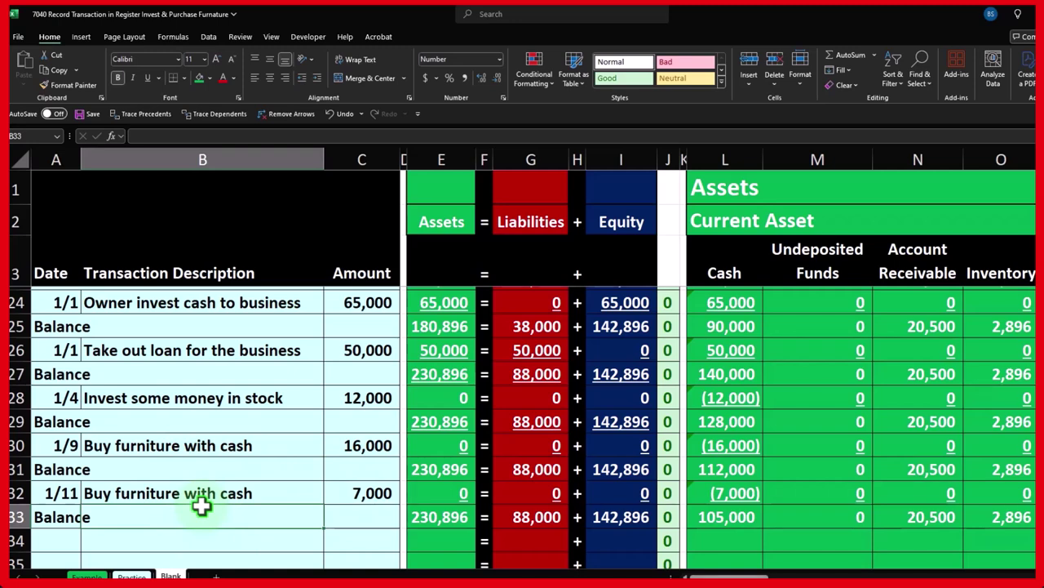
scroll(202, 506, "down", 1)
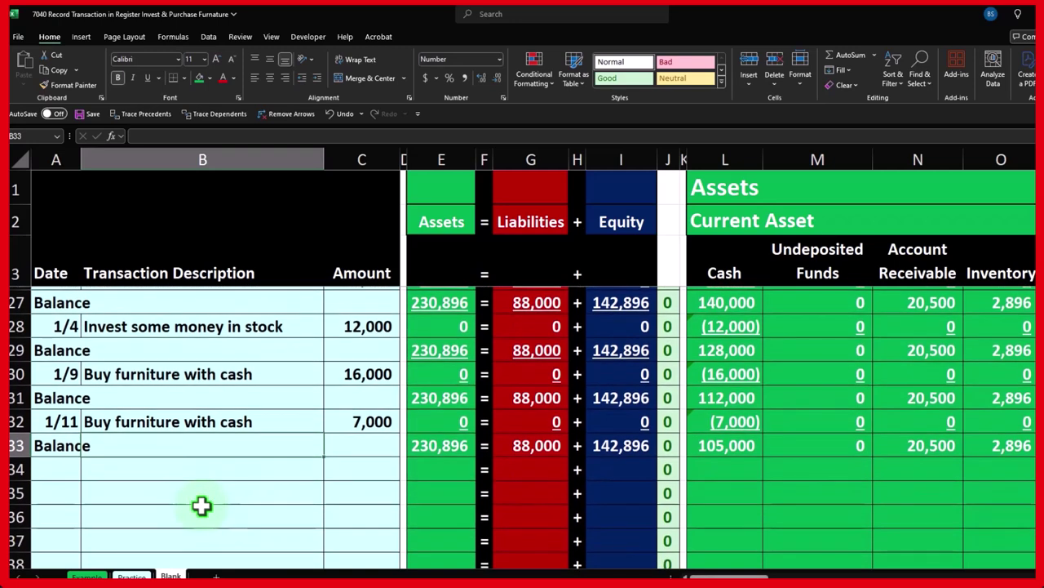